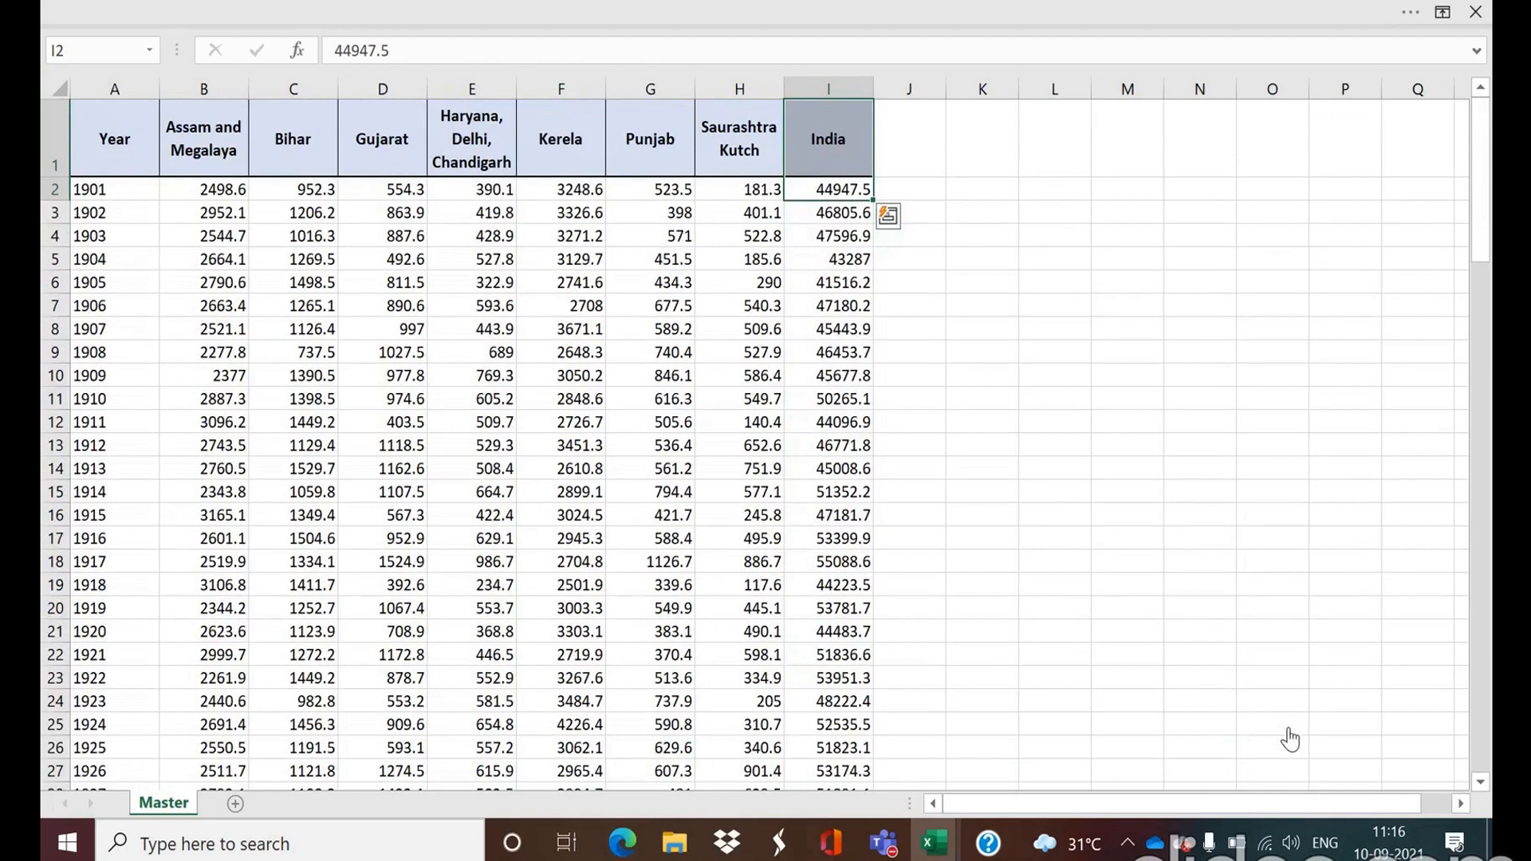
Step: Examine the rainfall table on the Master sheet, covering the Year column, the regional predictor headers and the India column
key(Down)
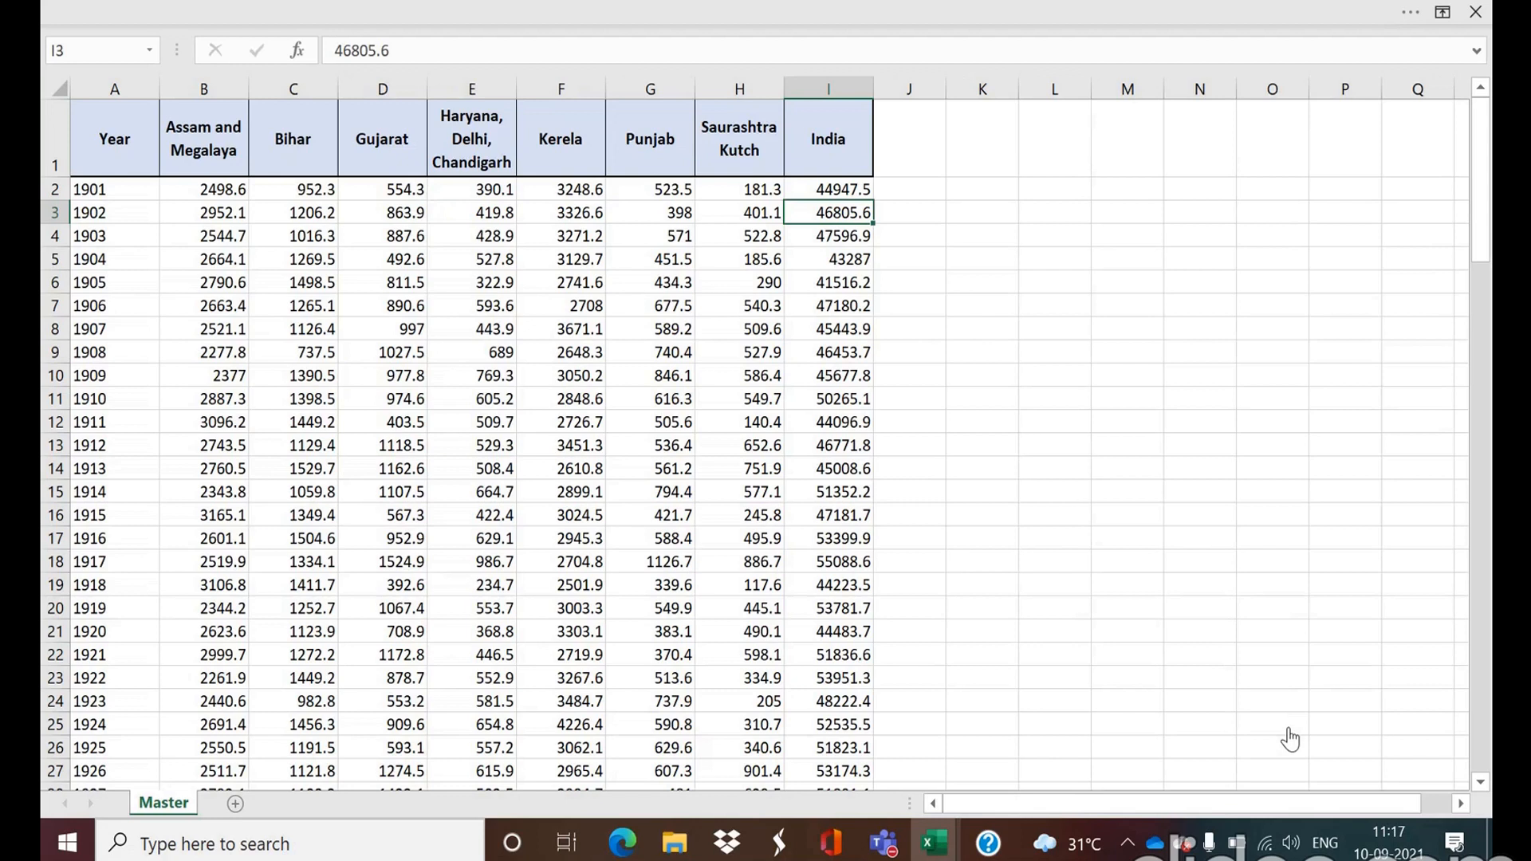
key(ctrl+shift+Down)
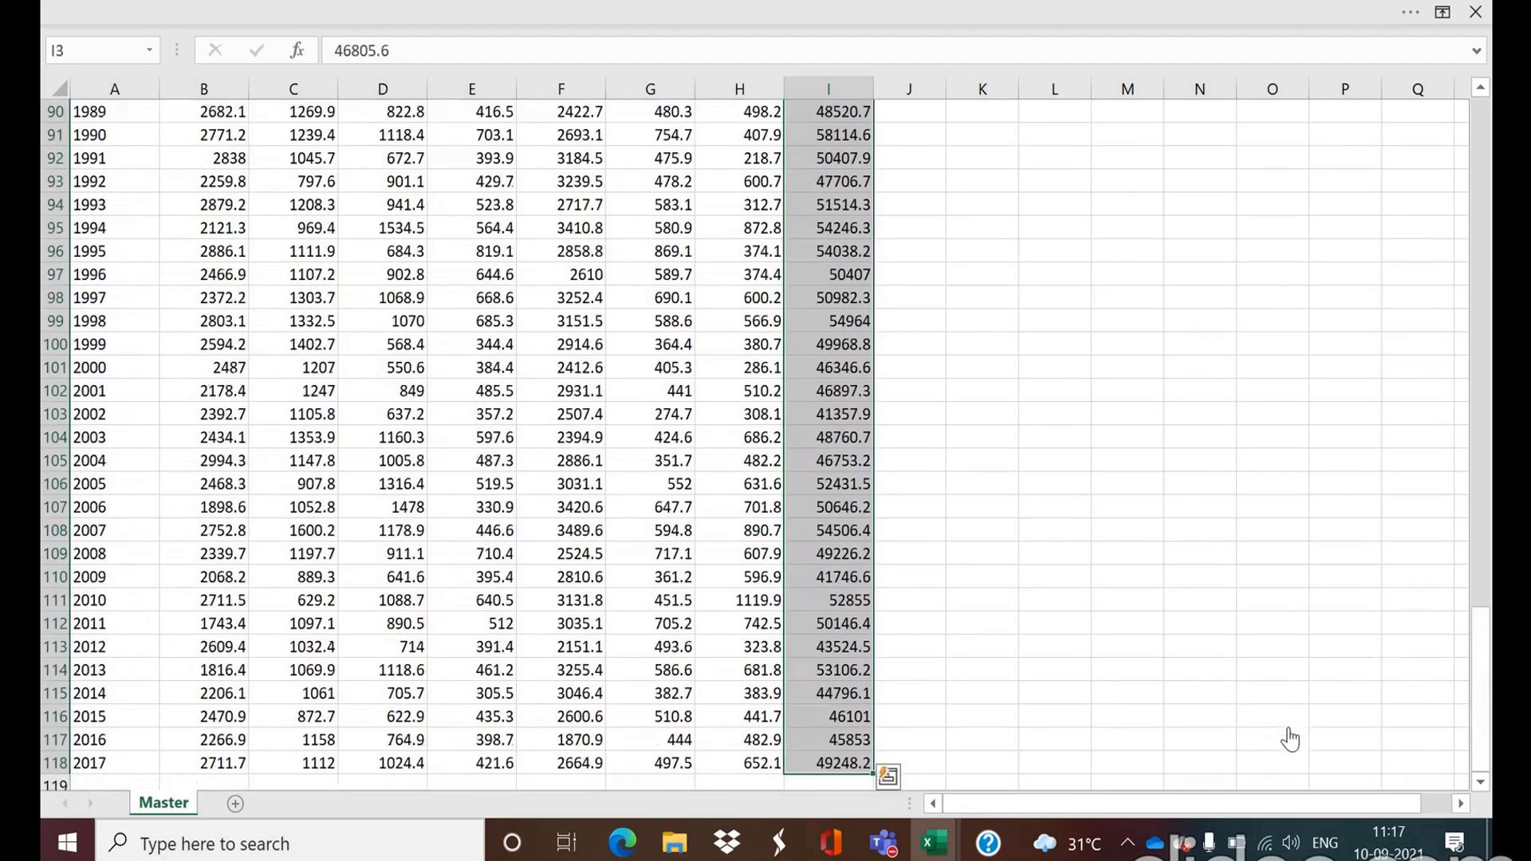
click(90, 765)
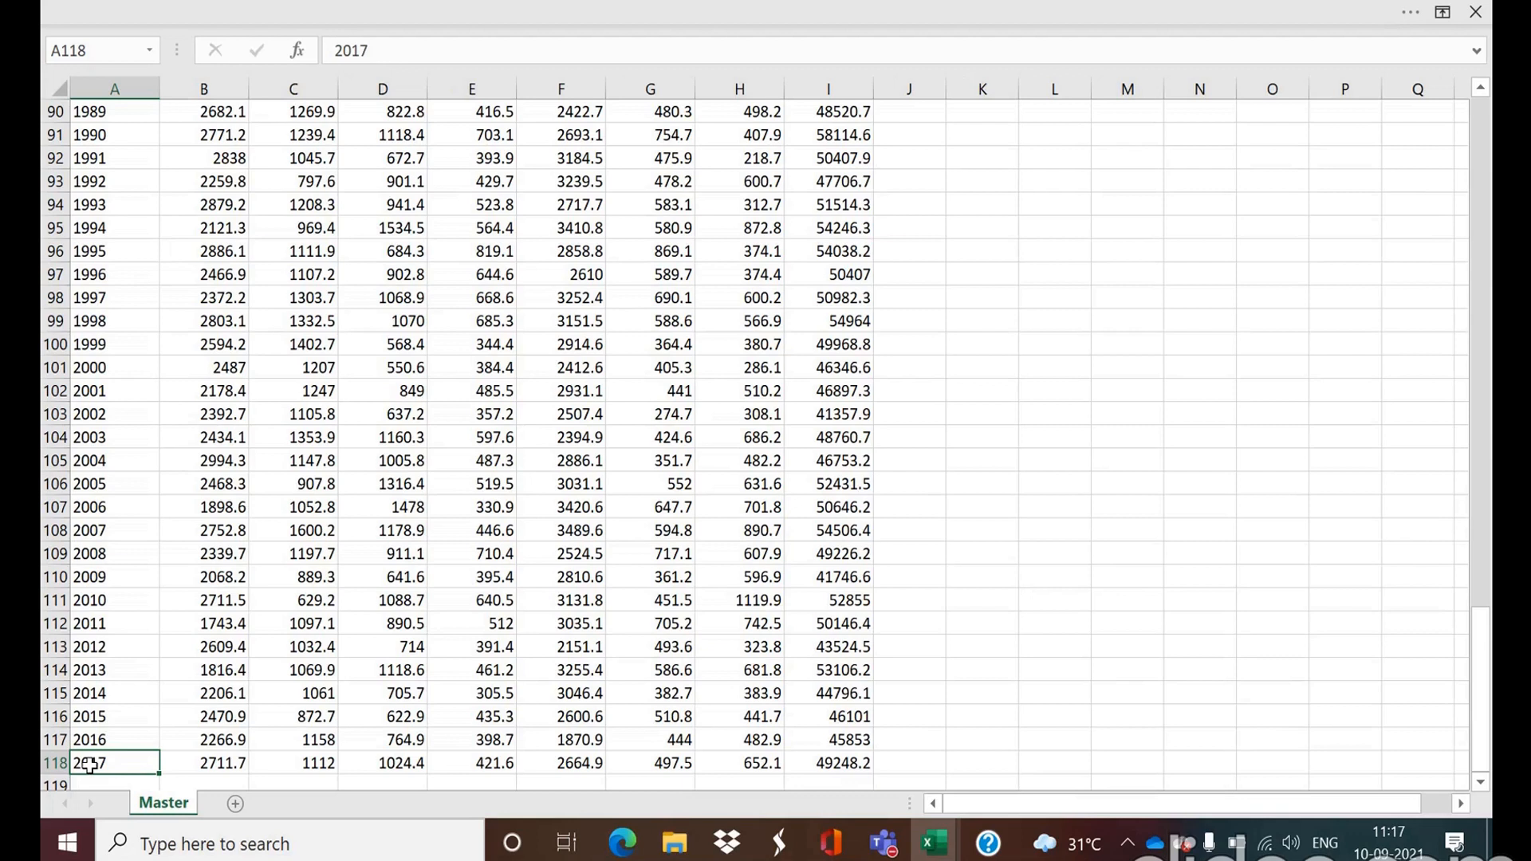
key(ctrl+shift+Up)
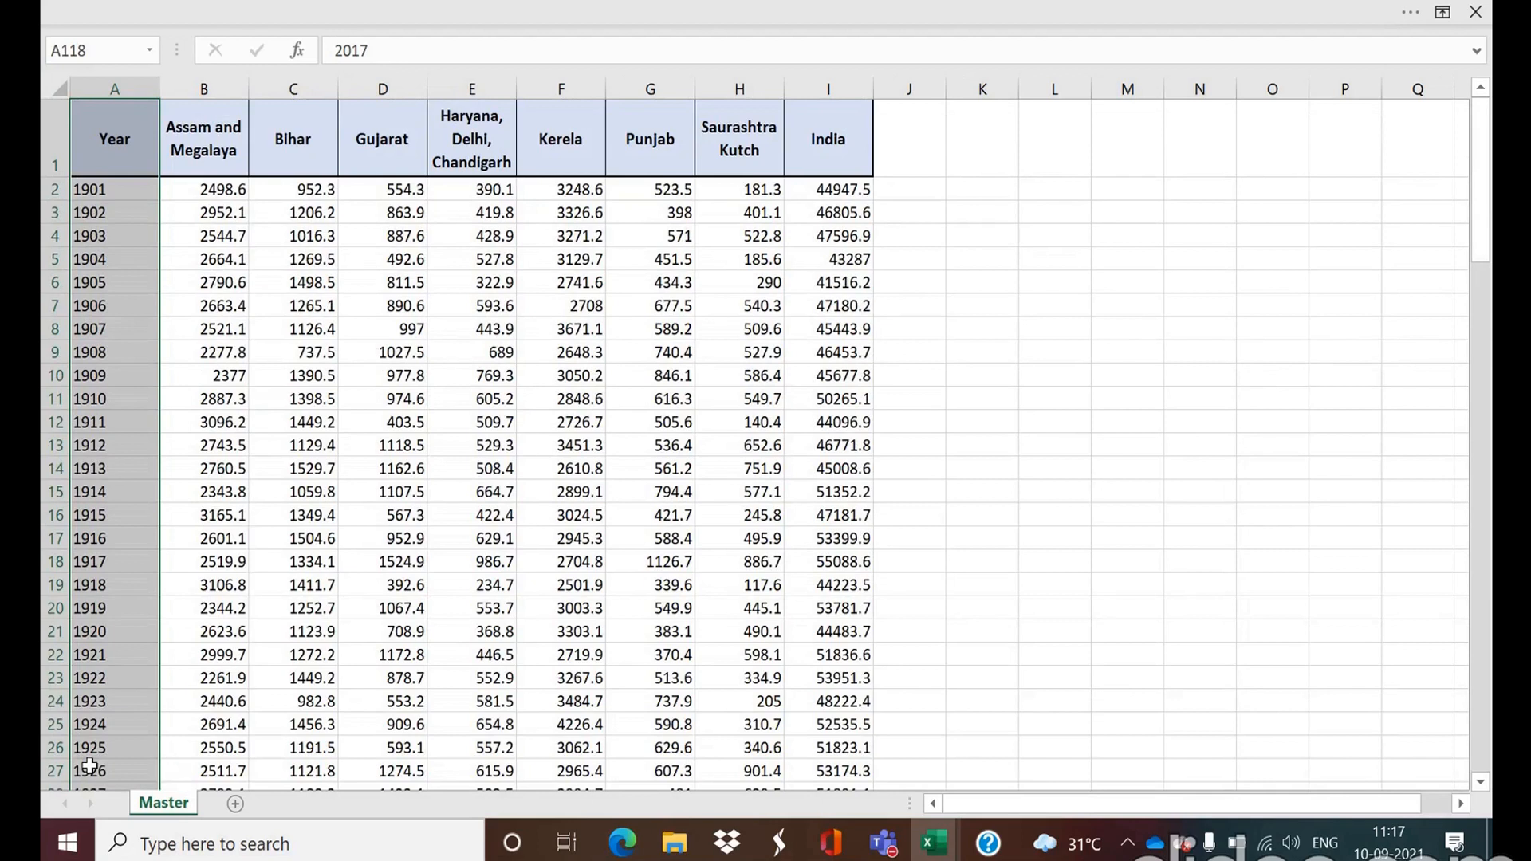
key(Up)
key(Up)
key(ctrl+shift+Up)
click(190, 173)
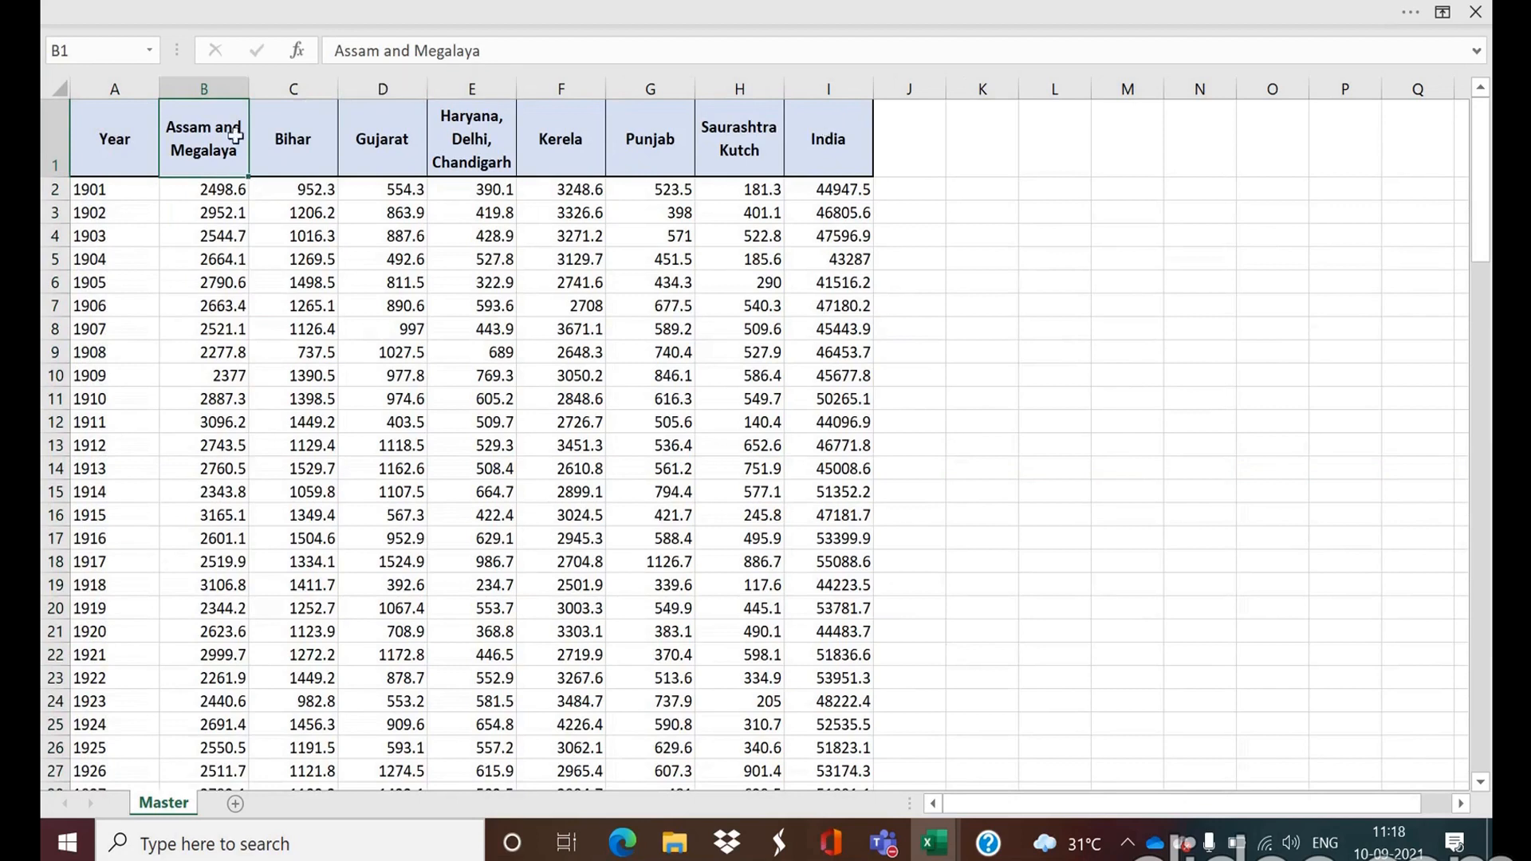
click(844, 135)
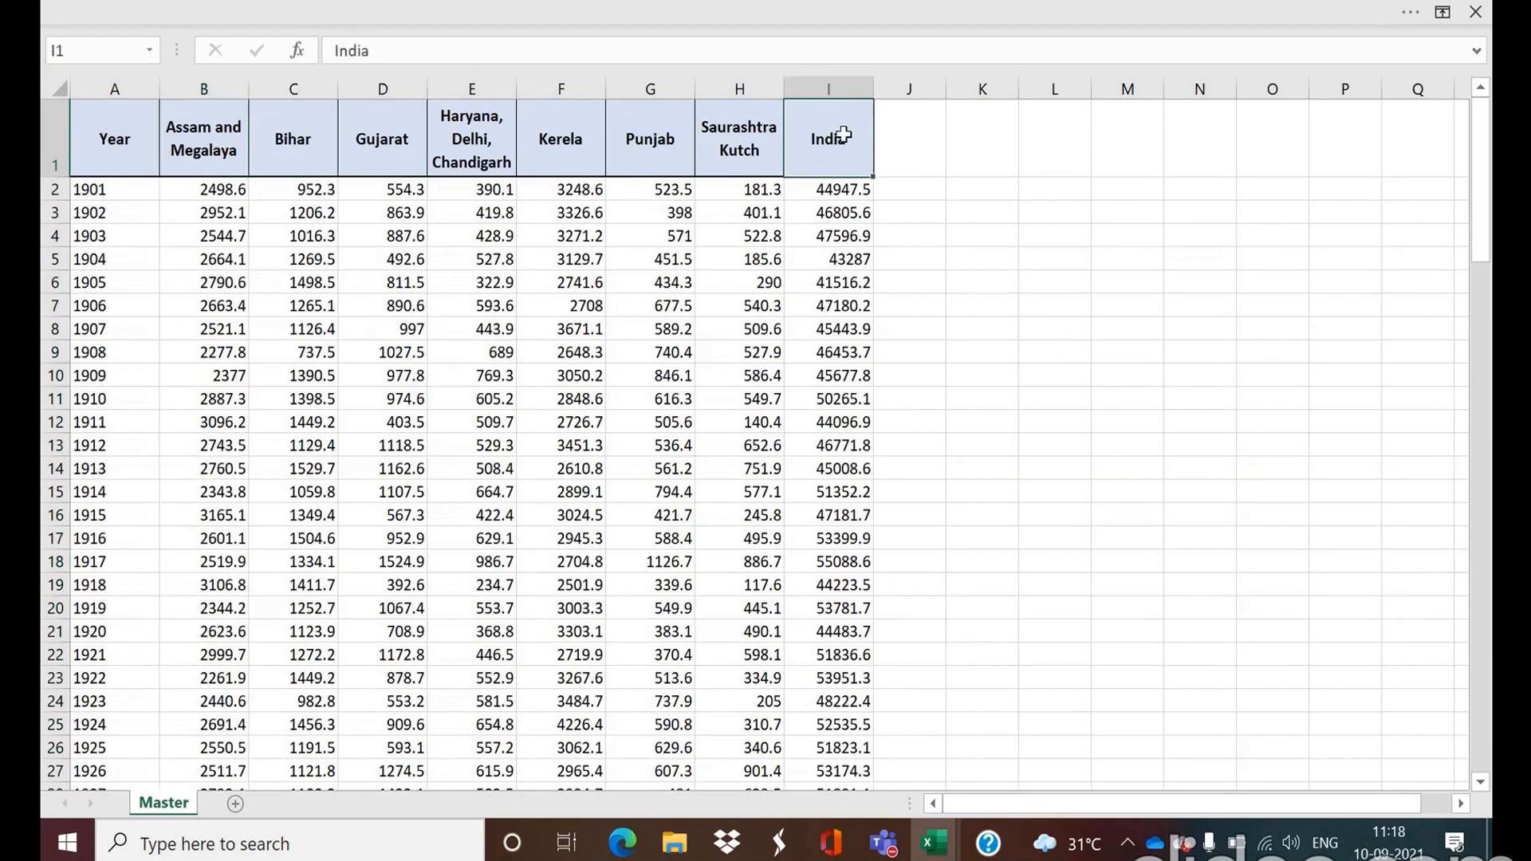
drag(844, 136, 858, 319)
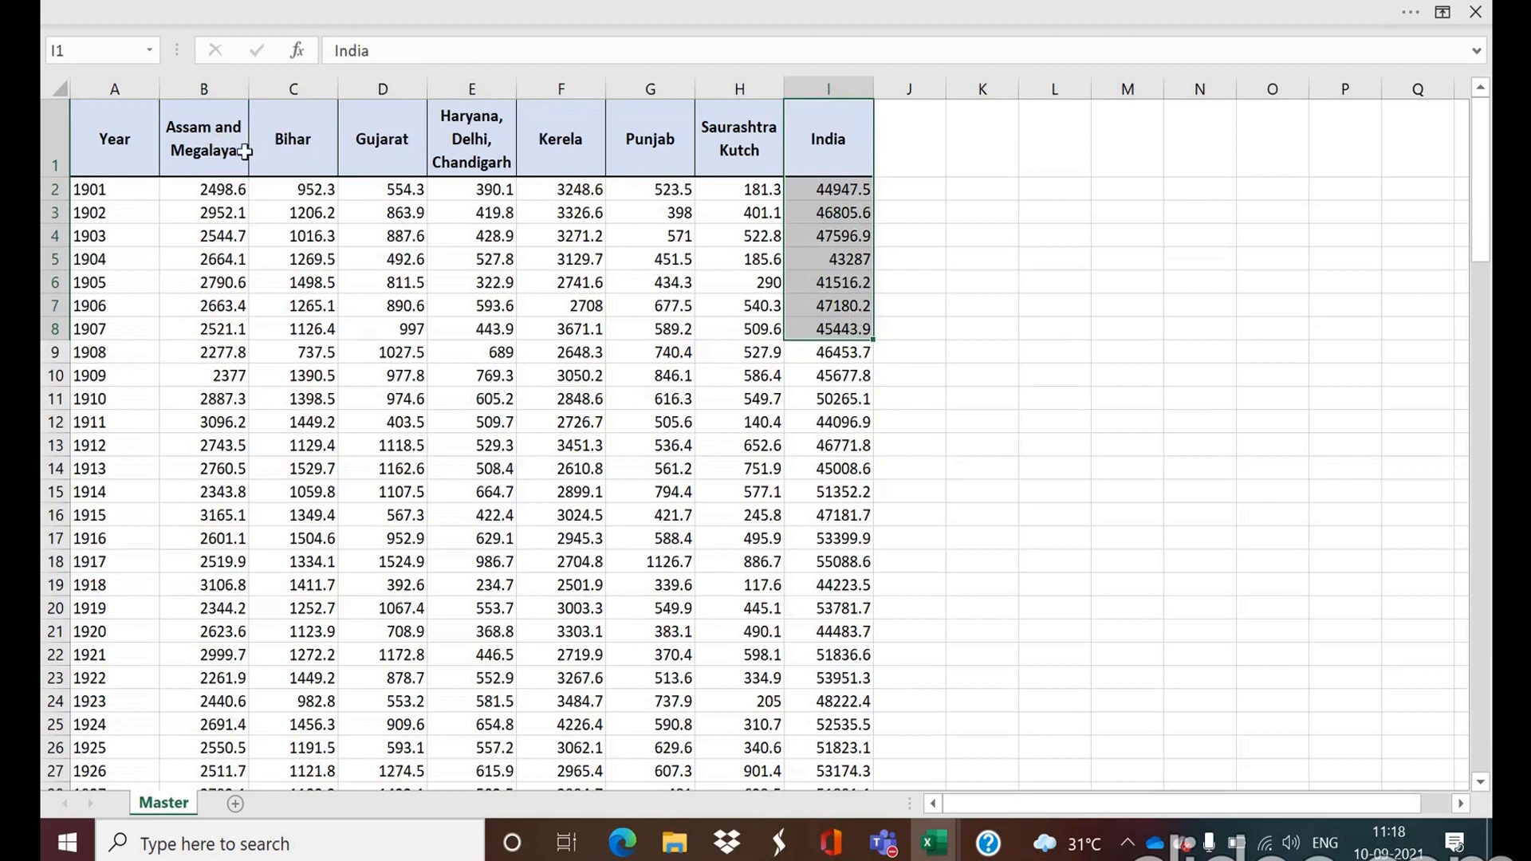
drag(228, 149, 727, 146)
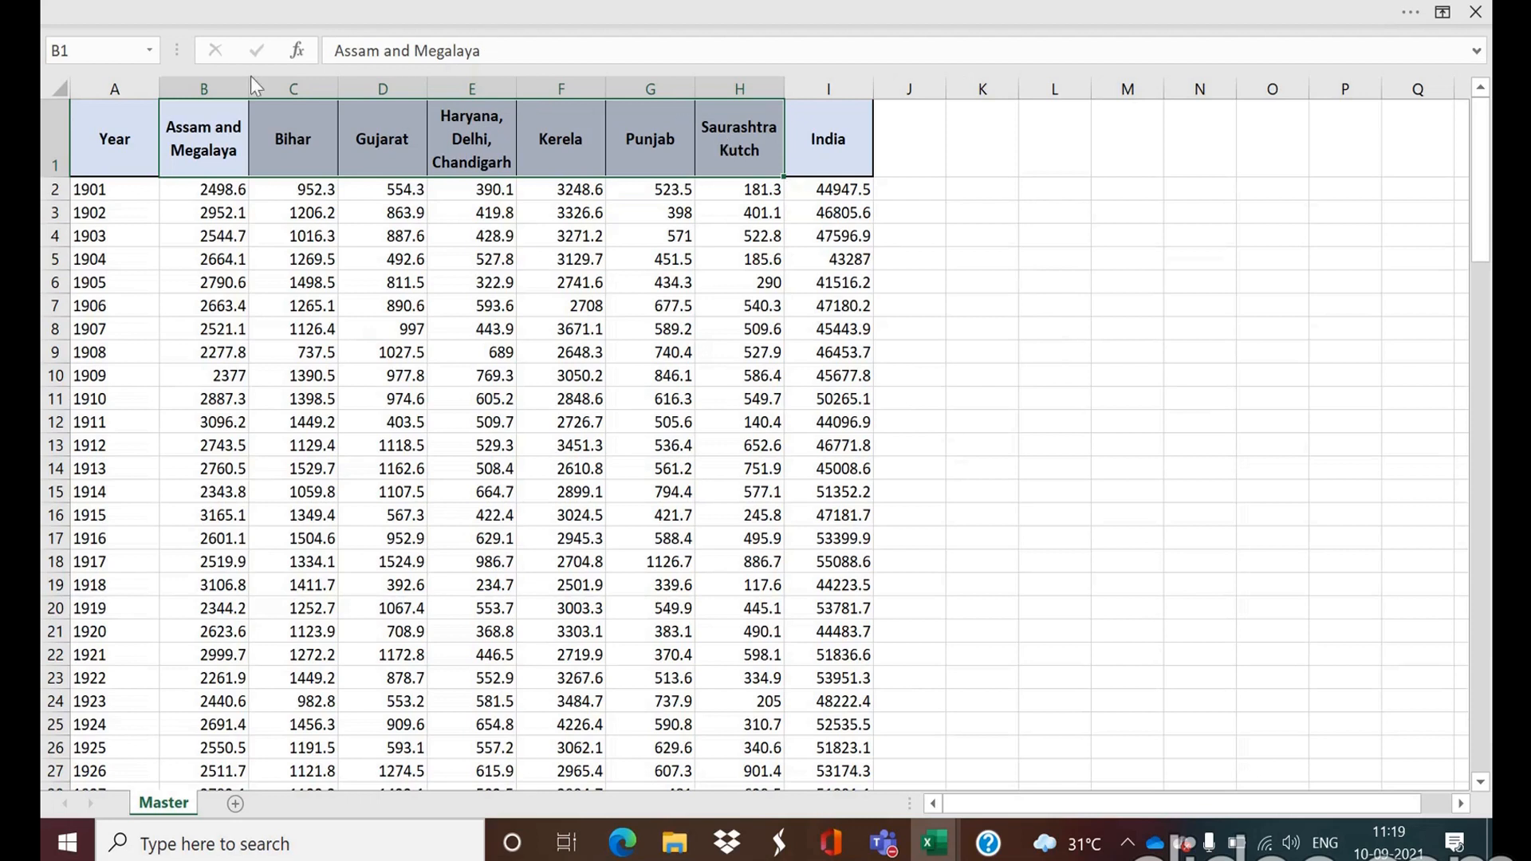
Step: Open the Regression tool from the Data Analysis add-in
click(205, 21)
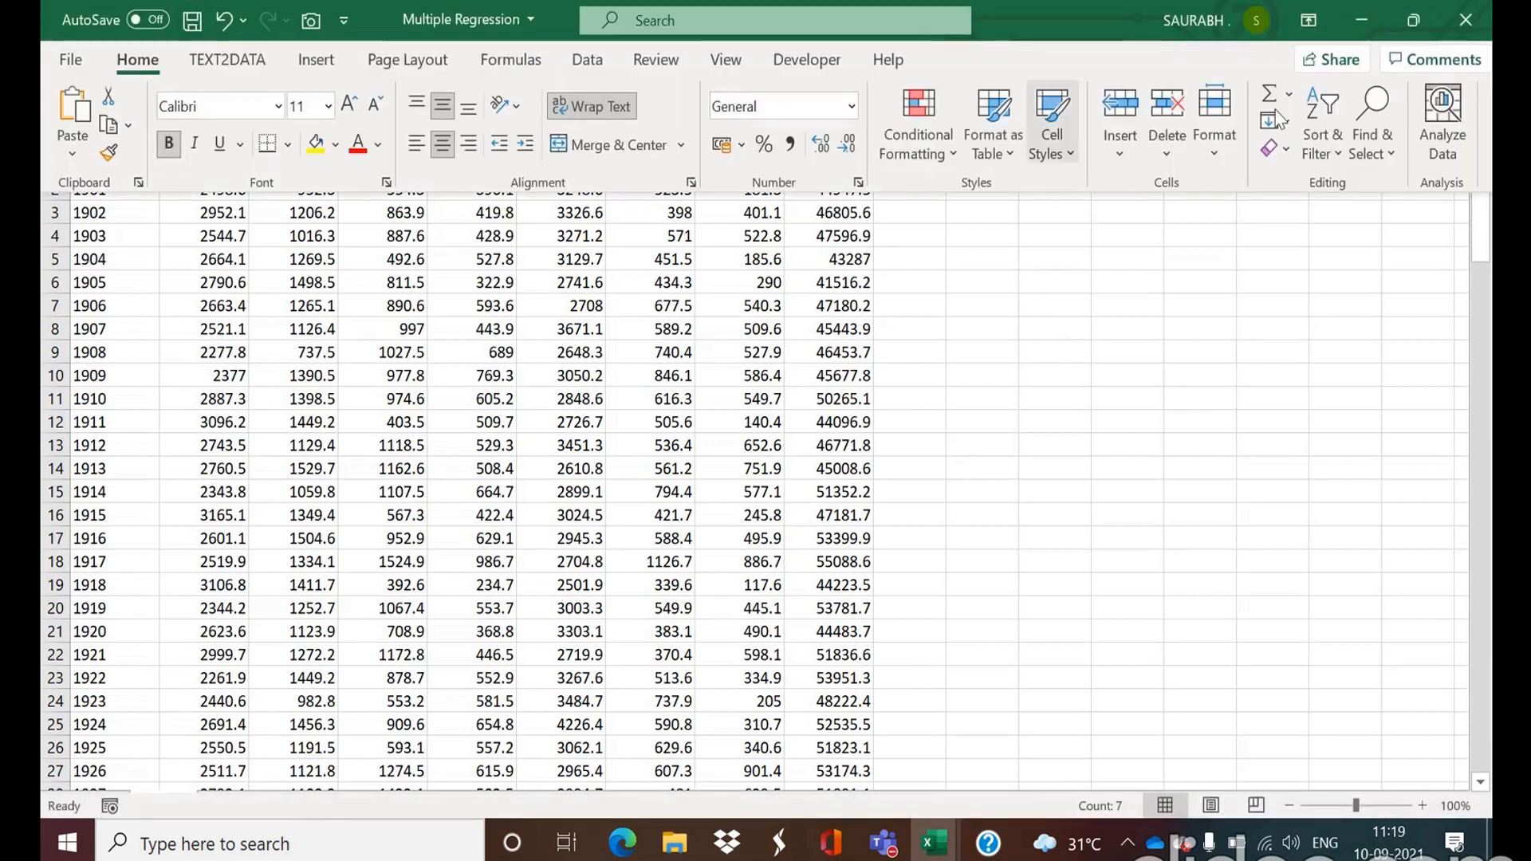
click(587, 60)
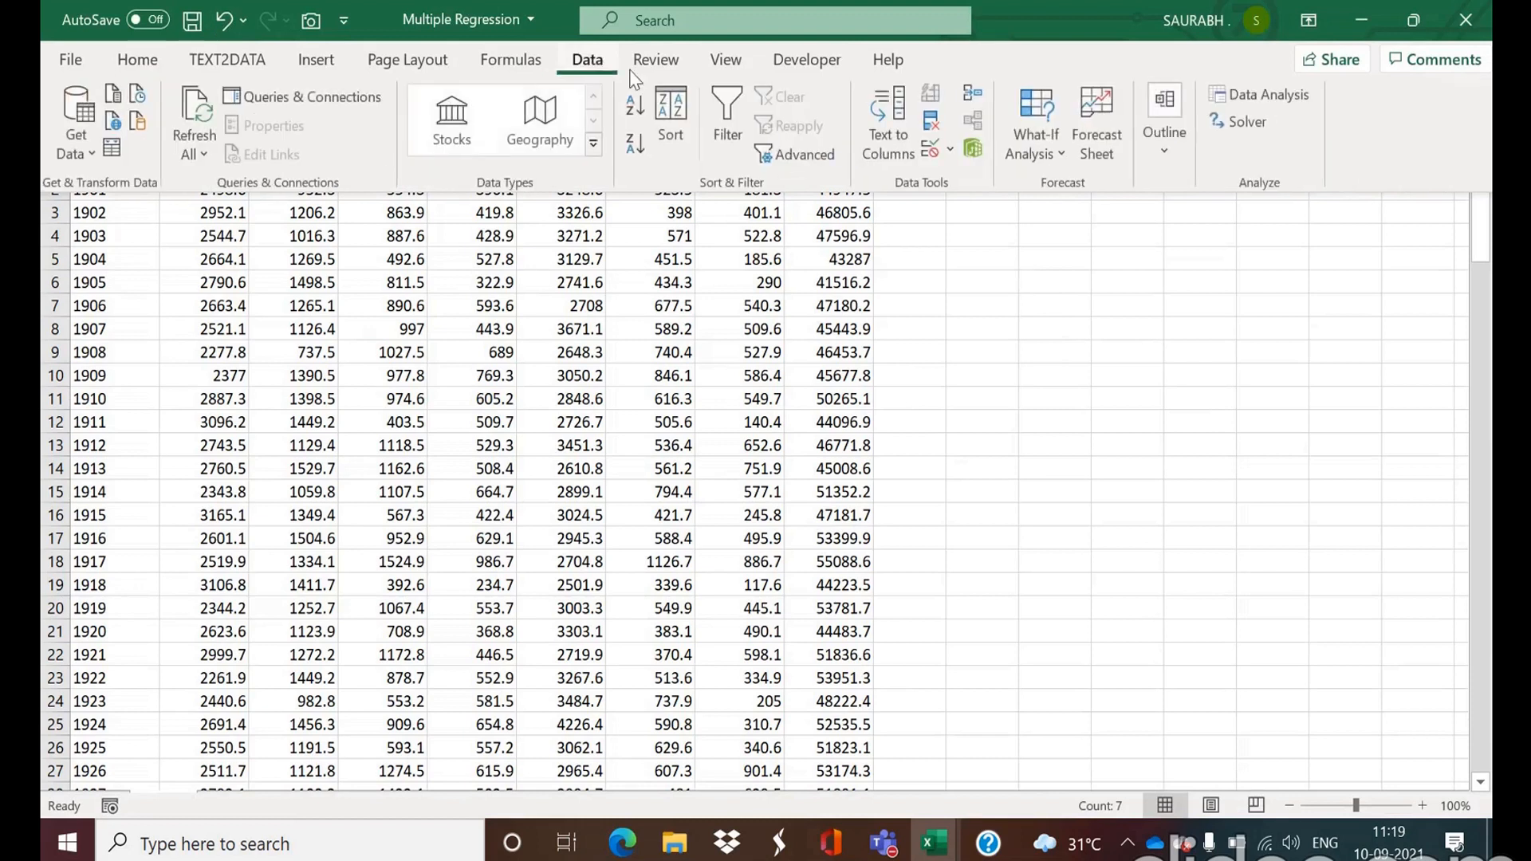
click(1264, 96)
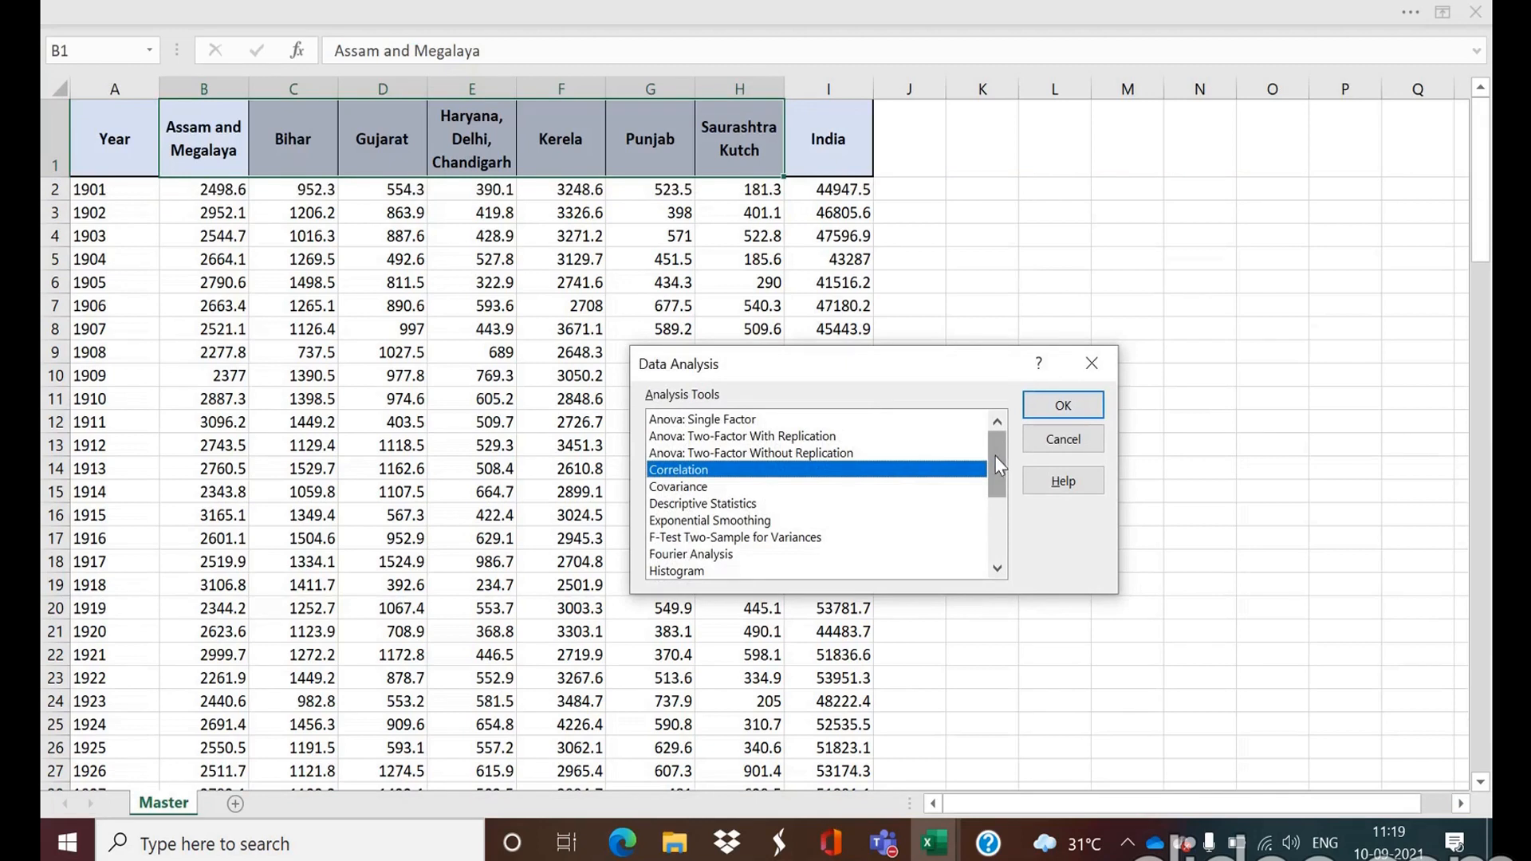
drag(994, 458, 993, 481)
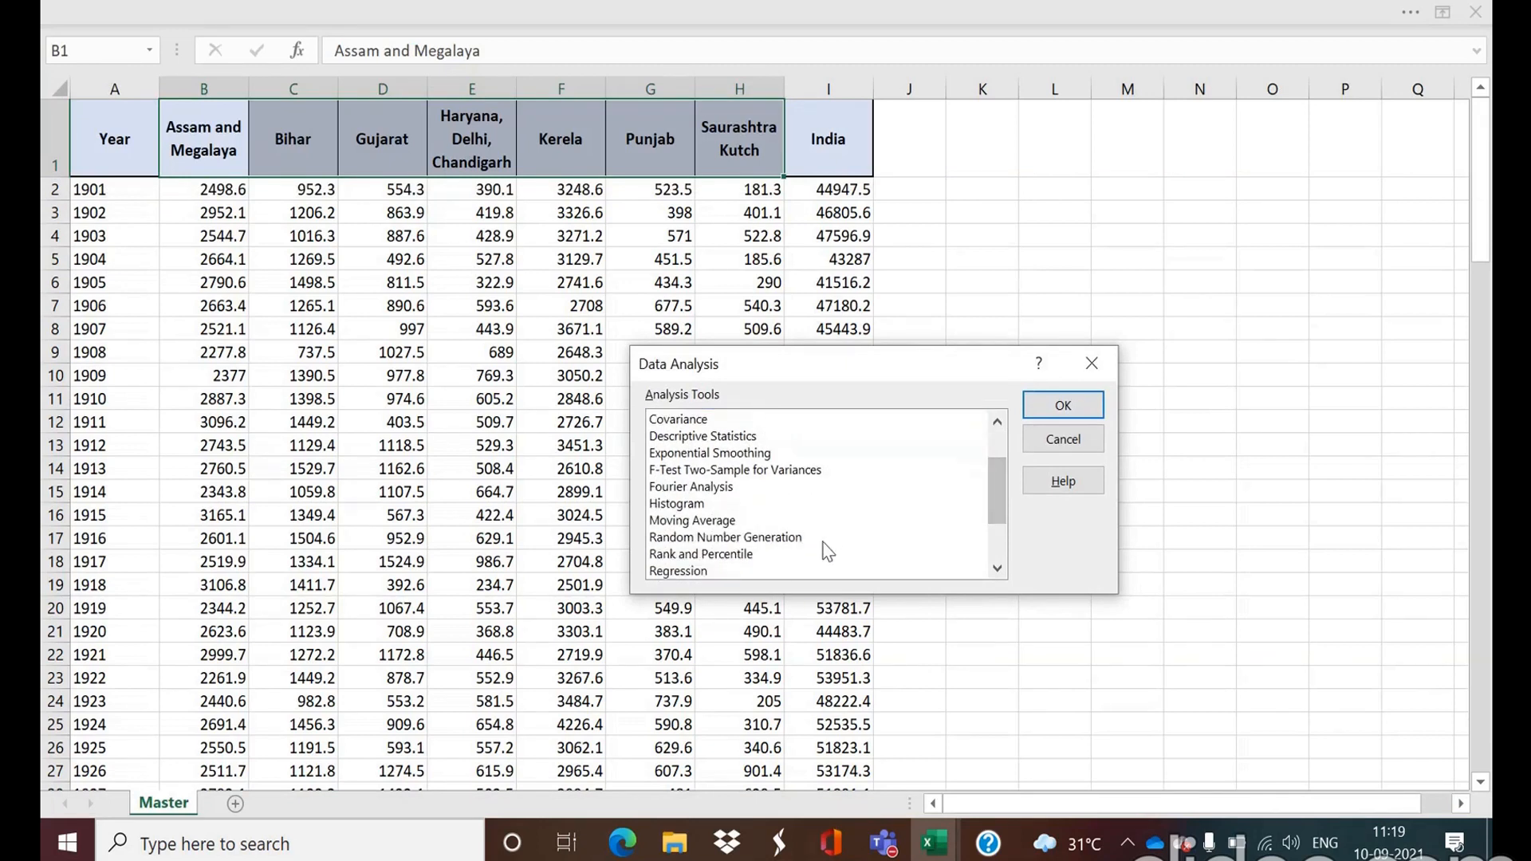
click(752, 571)
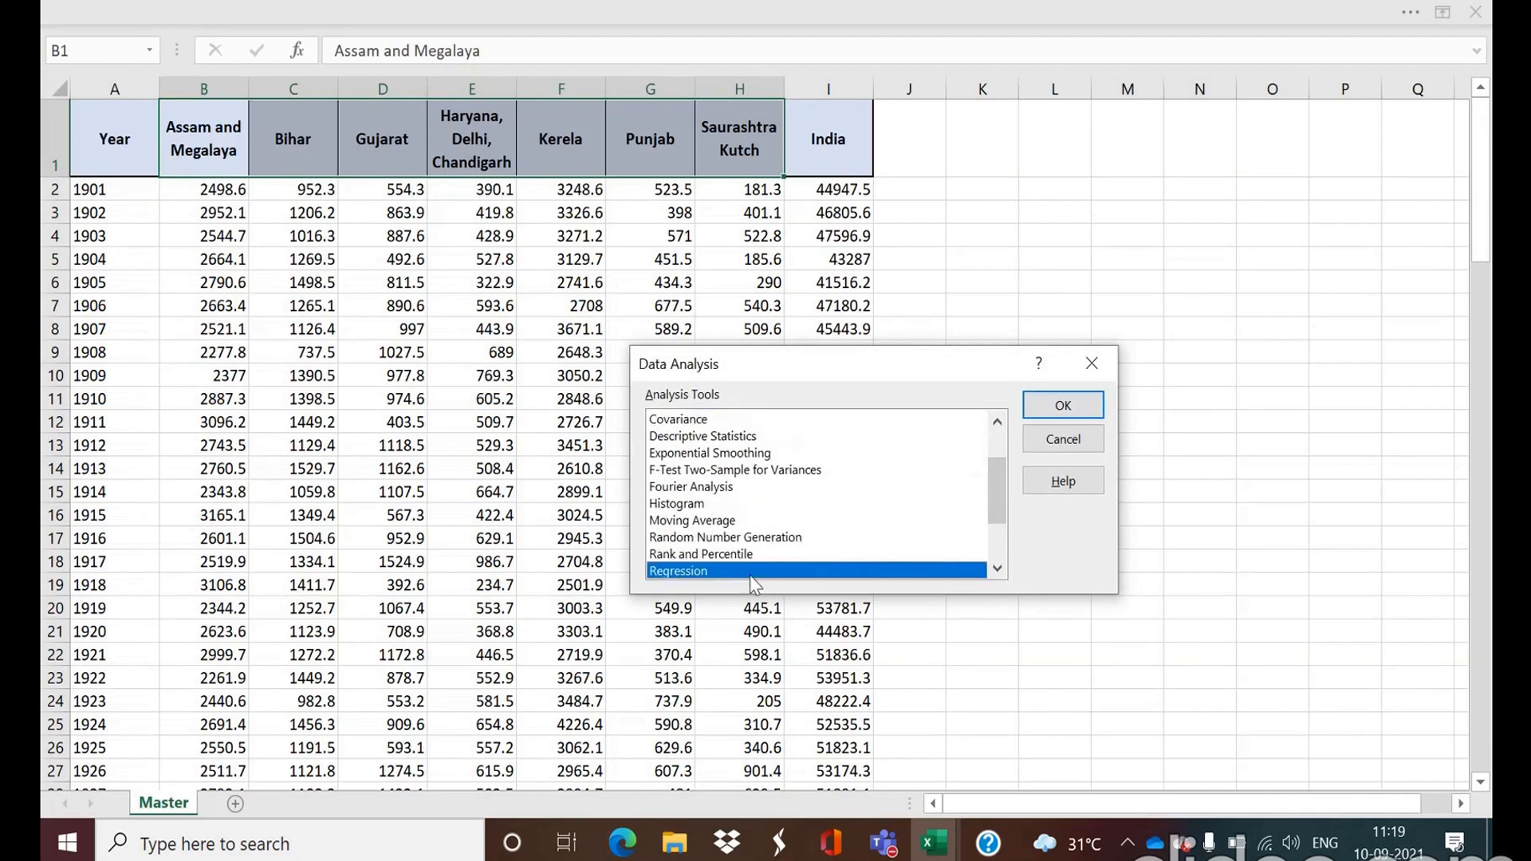
click(1085, 408)
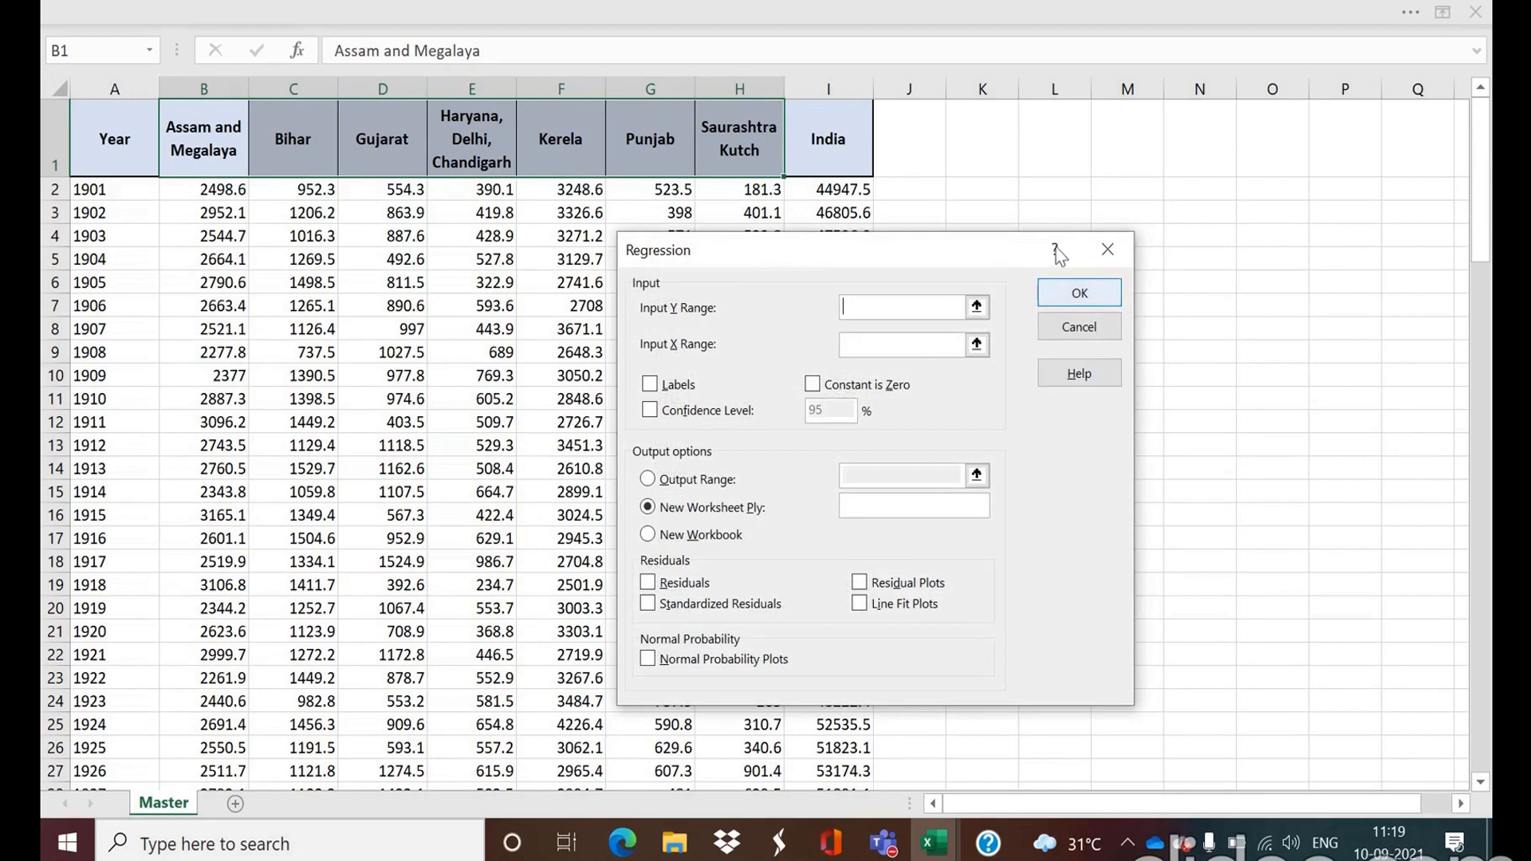
Step: Set the regression's Y range to the India data in I1:I118 and the X range to B1:D118, covering Assam and Megalaya, Bihar and Gujarat
click(820, 158)
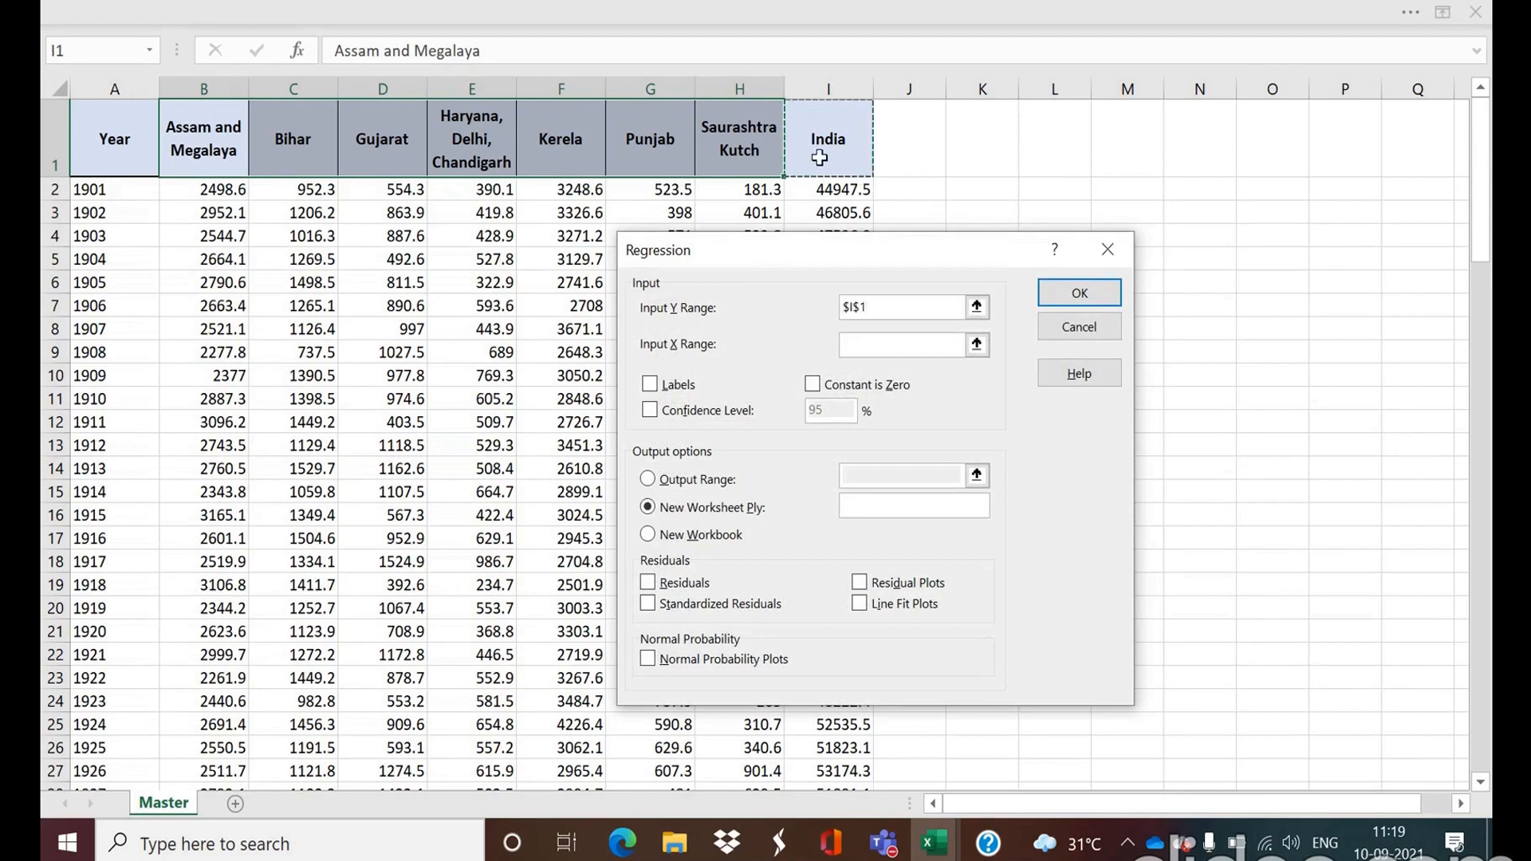
key(ctrl+shift+Down)
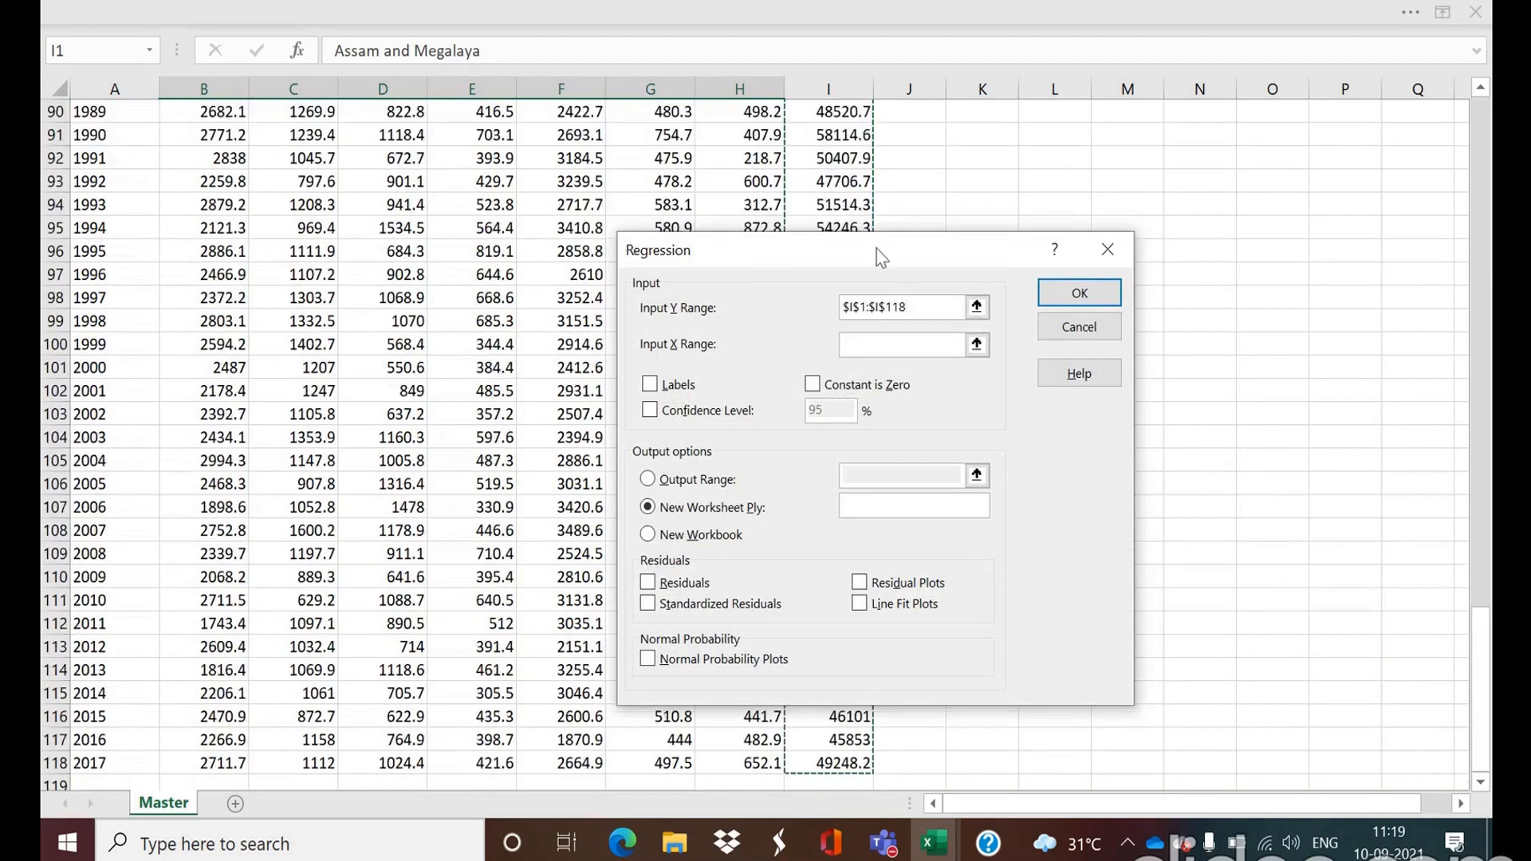
click(923, 346)
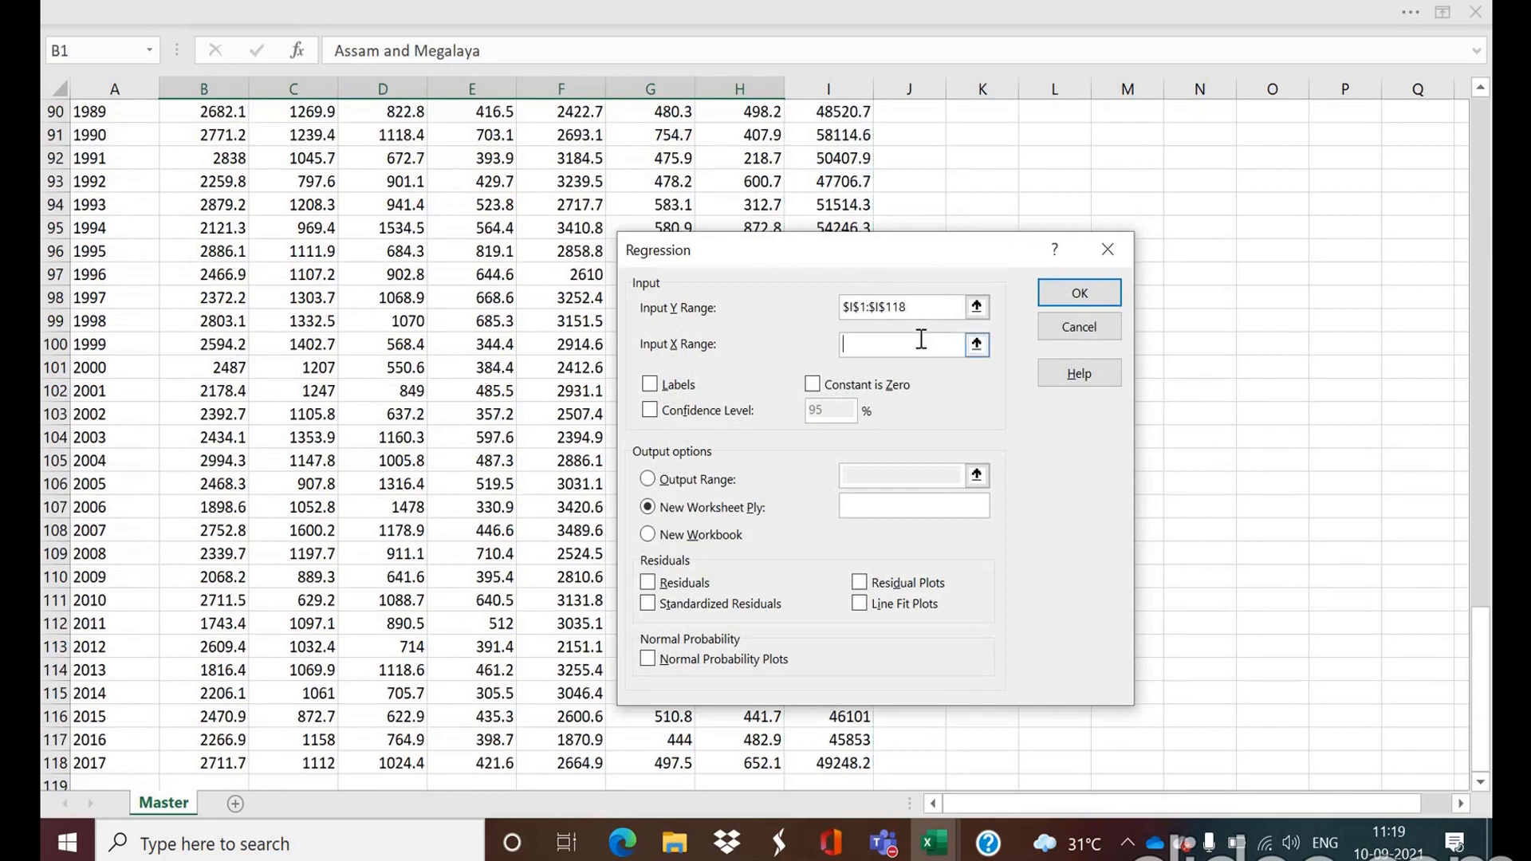
drag(766, 257, 1106, 272)
drag(1248, 264, 1109, 283)
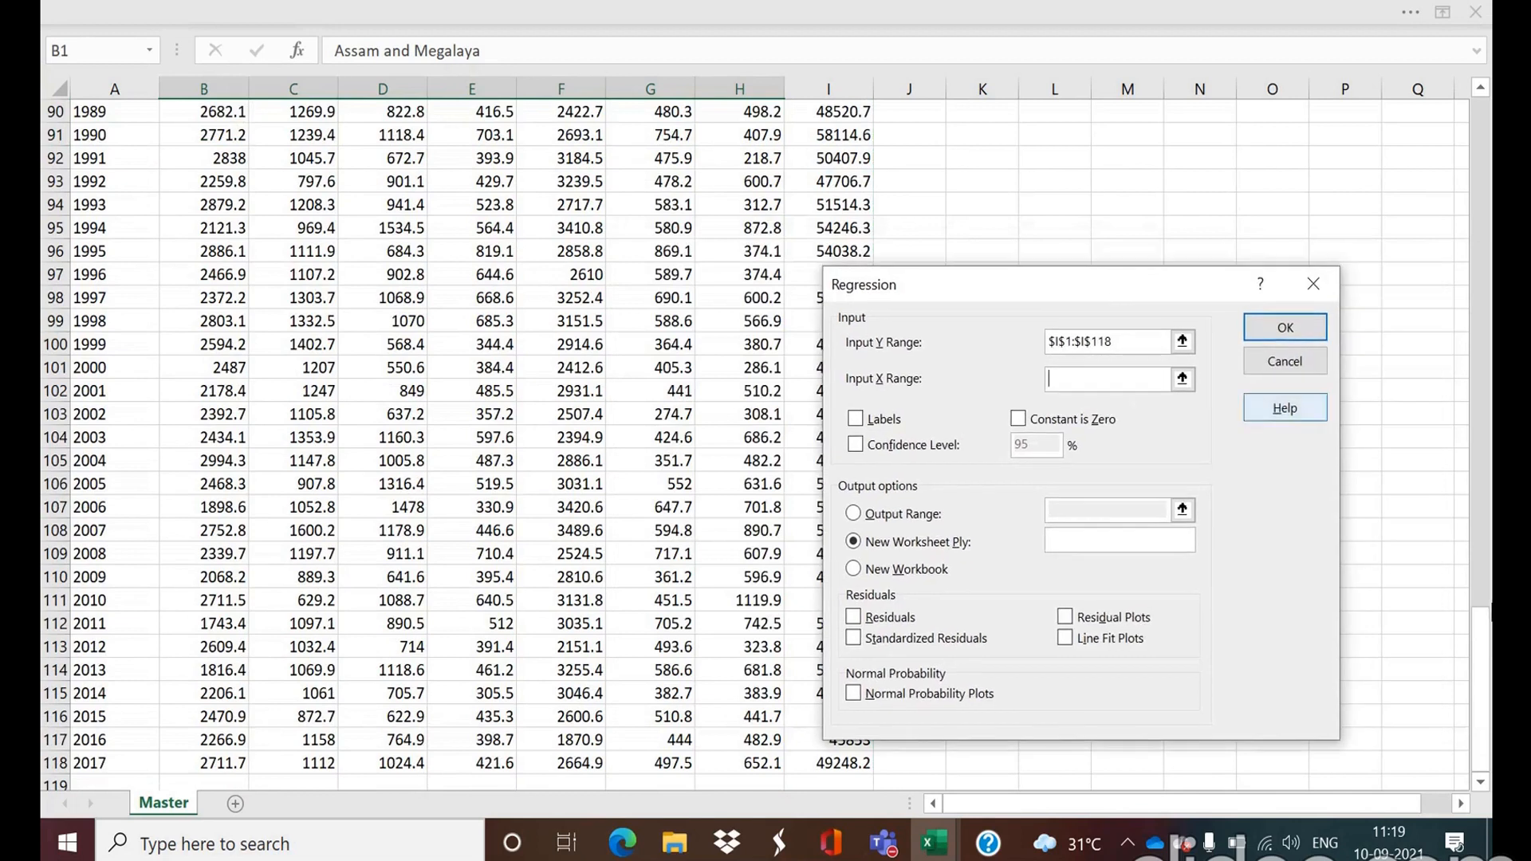
scroll(1483, 504, up, 1)
drag(1483, 504, 1445, 160)
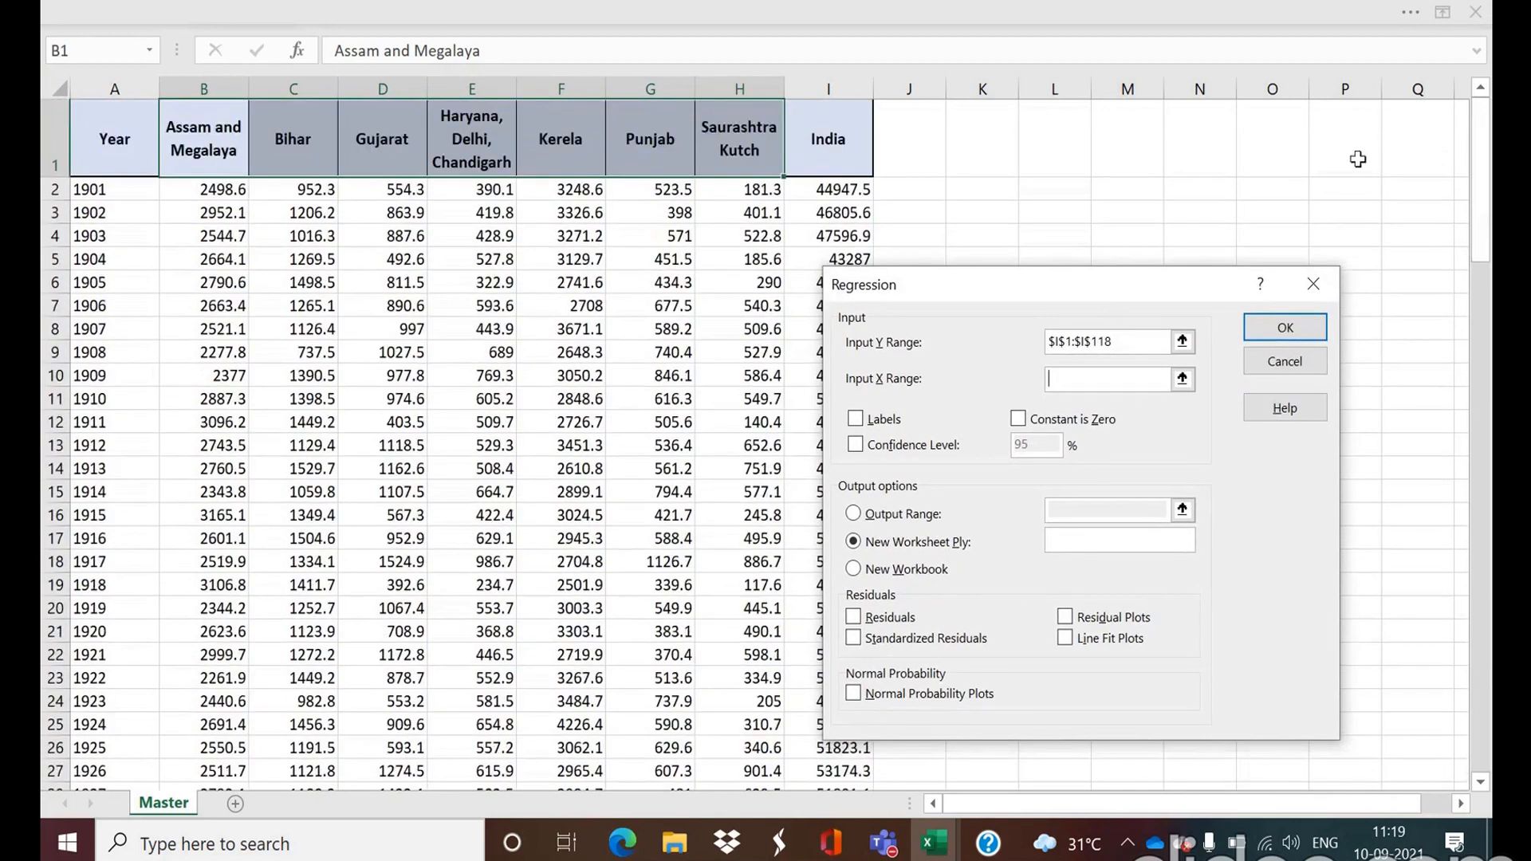
click(212, 134)
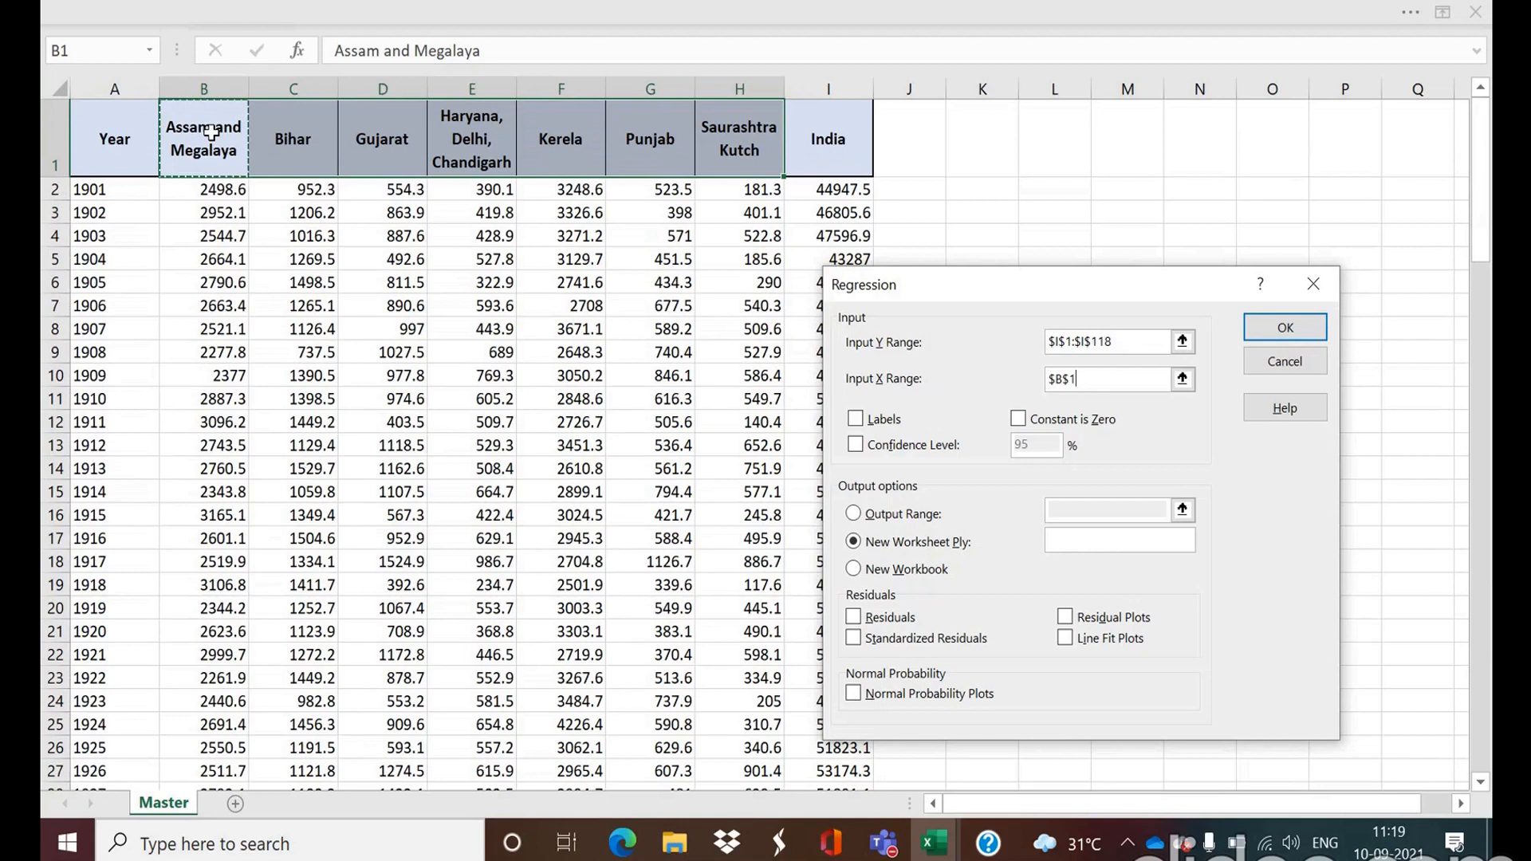
drag(211, 133, 374, 140)
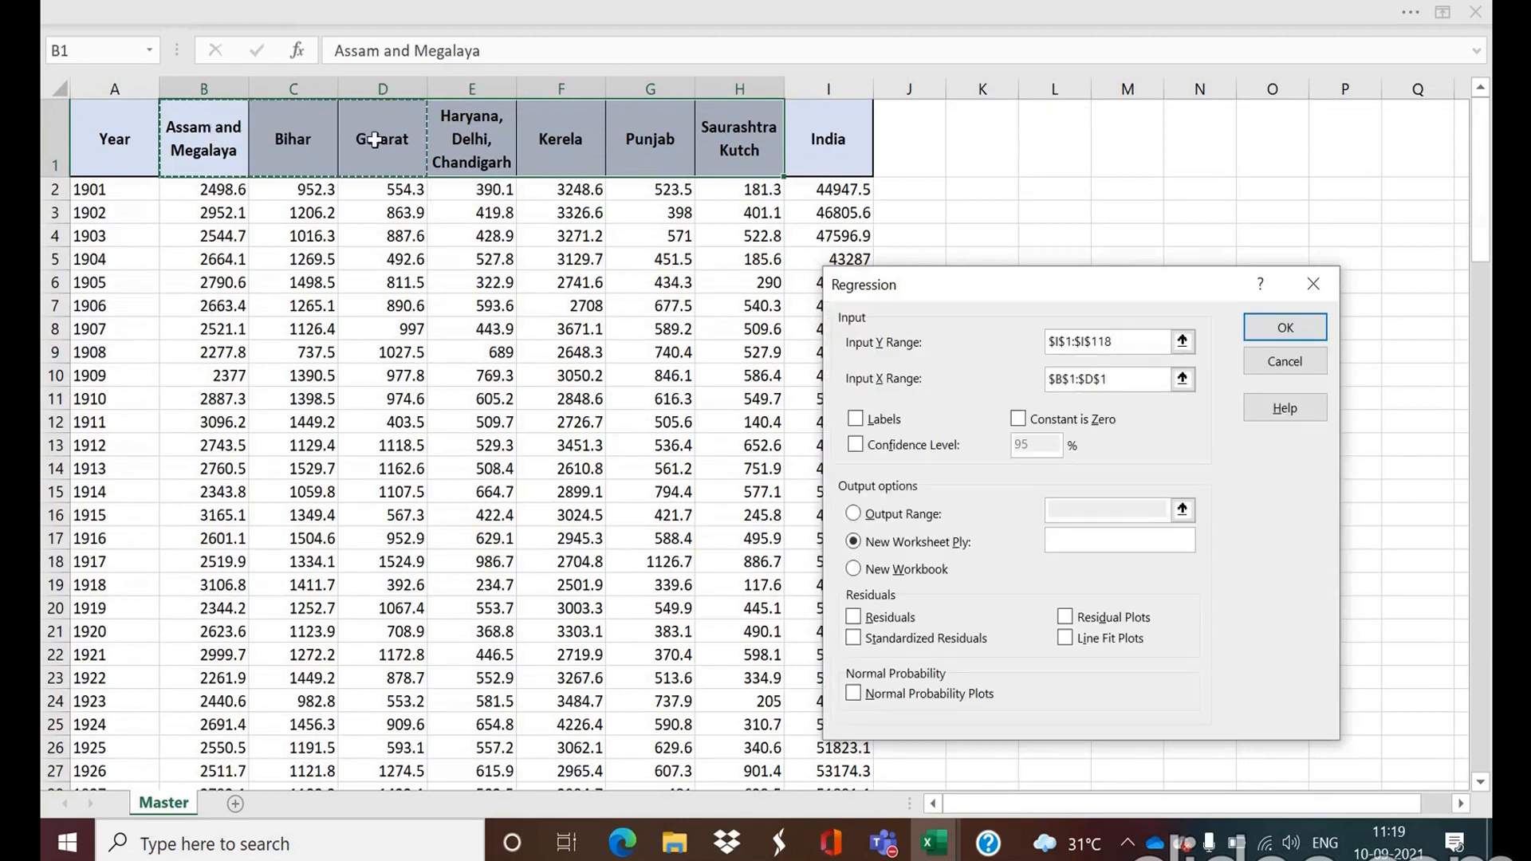
key(ctrl+shift+Down)
Step: Enable Labels, Residuals and Standardized Residuals, and run the regression with its output on a new worksheet
click(856, 421)
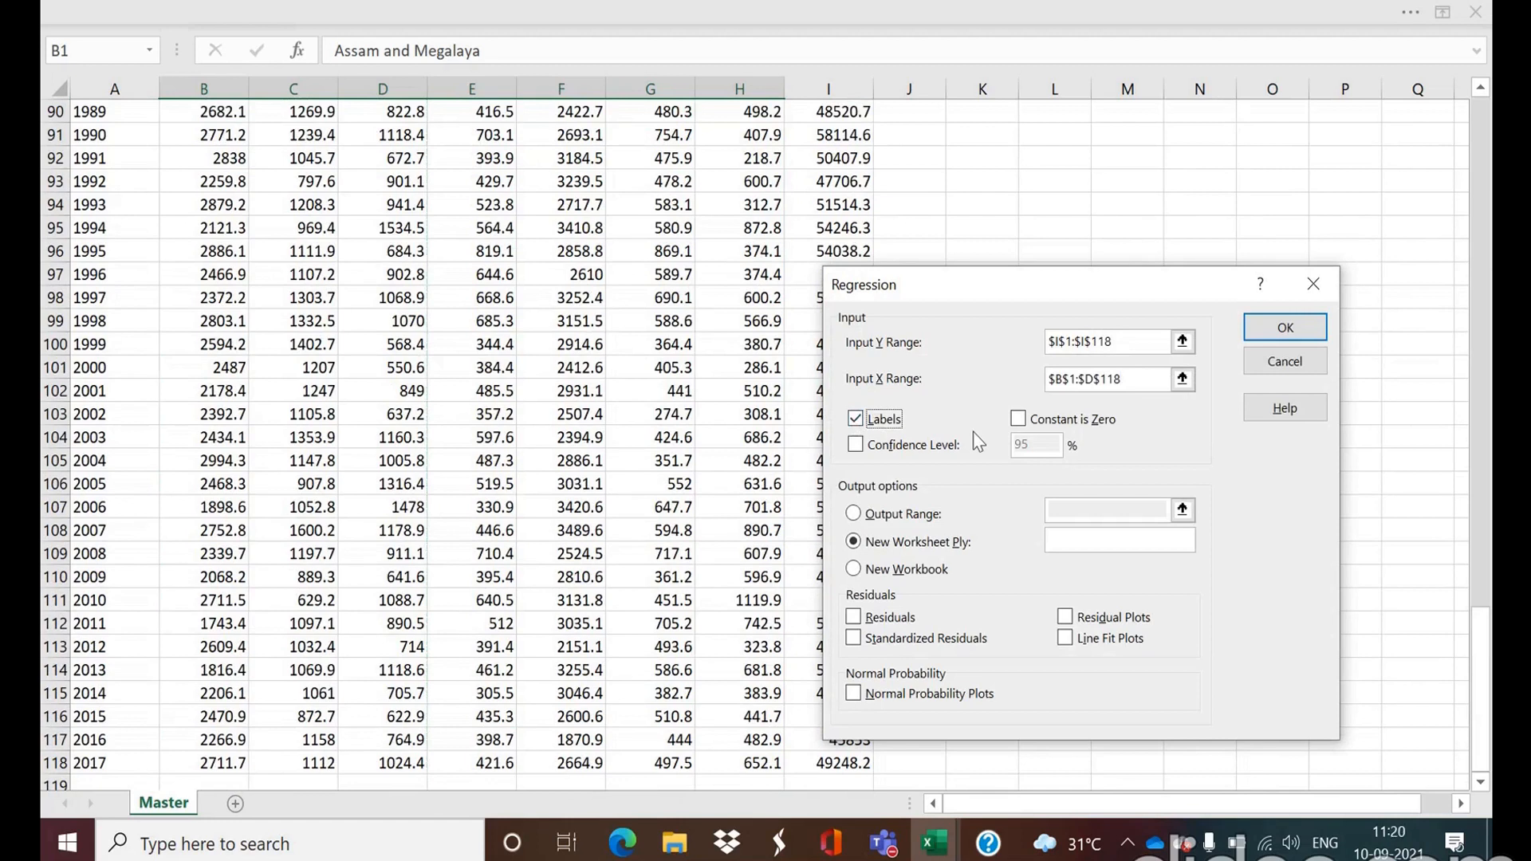
click(856, 619)
click(905, 640)
click(1274, 332)
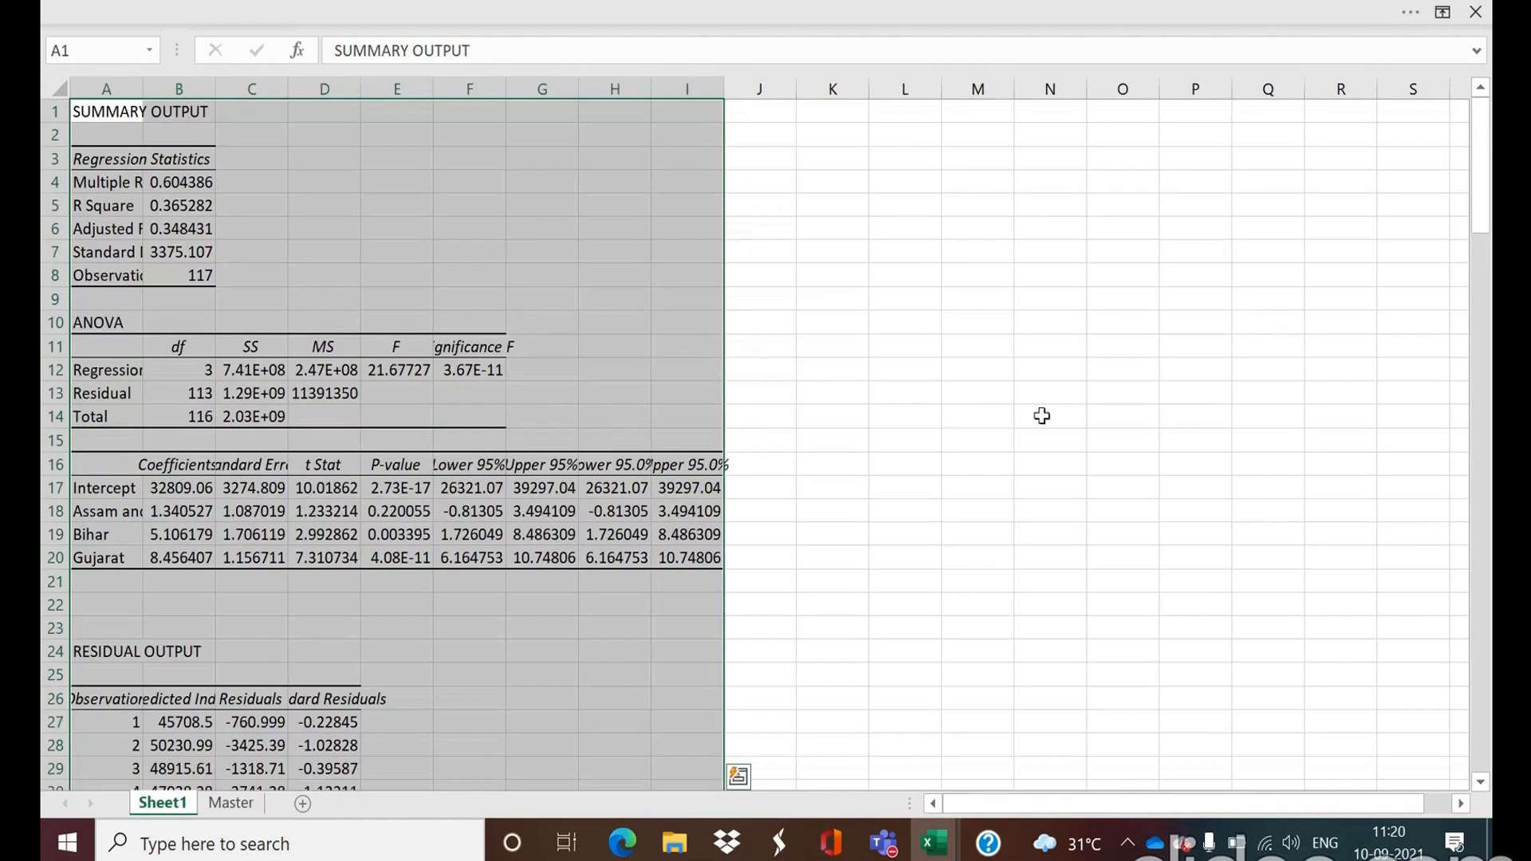
Step: Autofit columns A, B and F of the regression output so their labels and values show in full
click(867, 446)
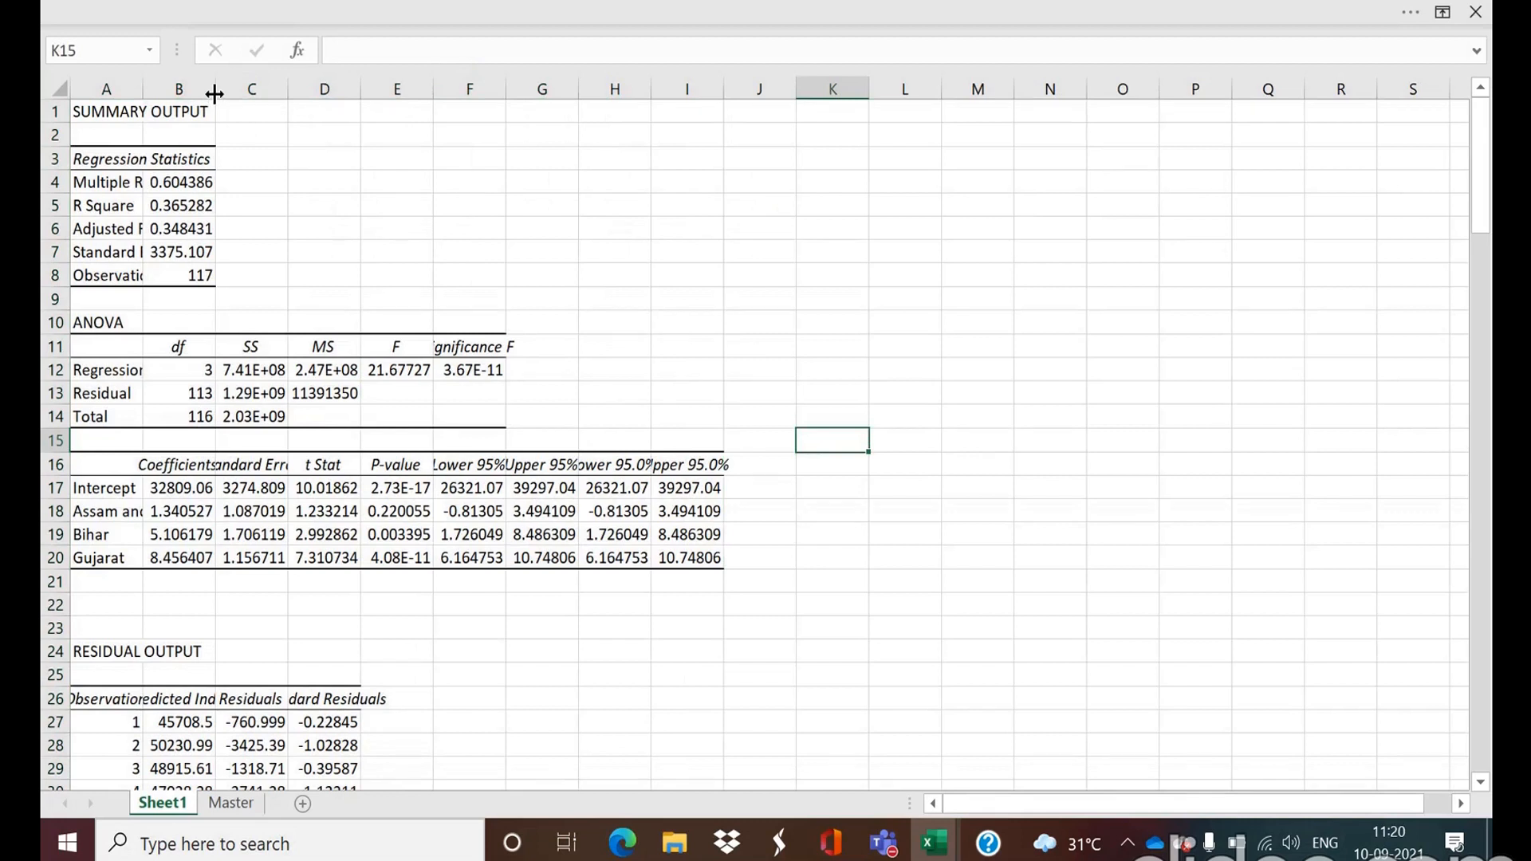
double_click(143, 89)
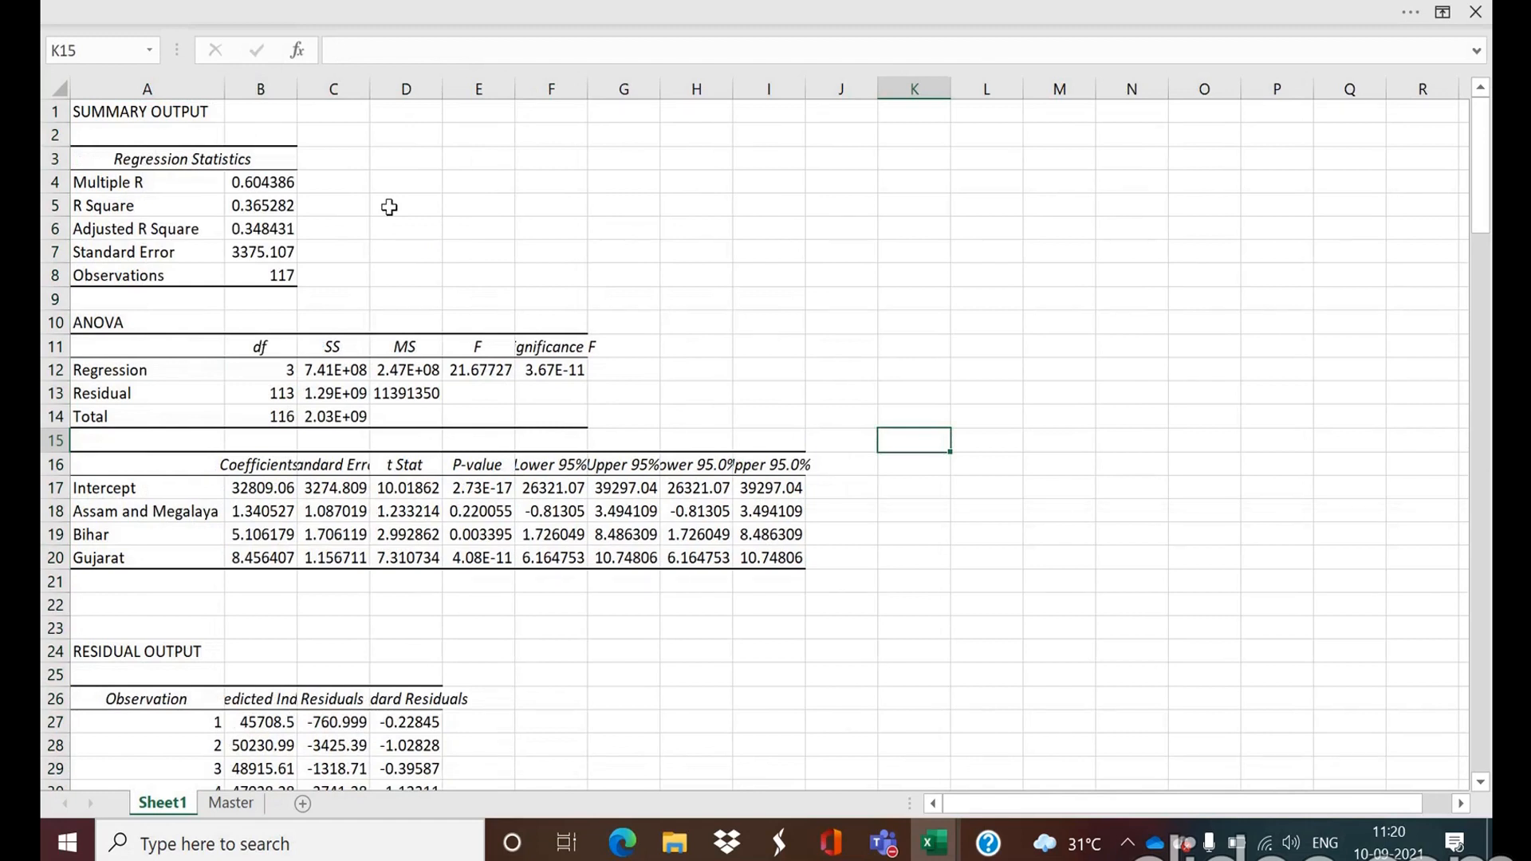
double_click(297, 86)
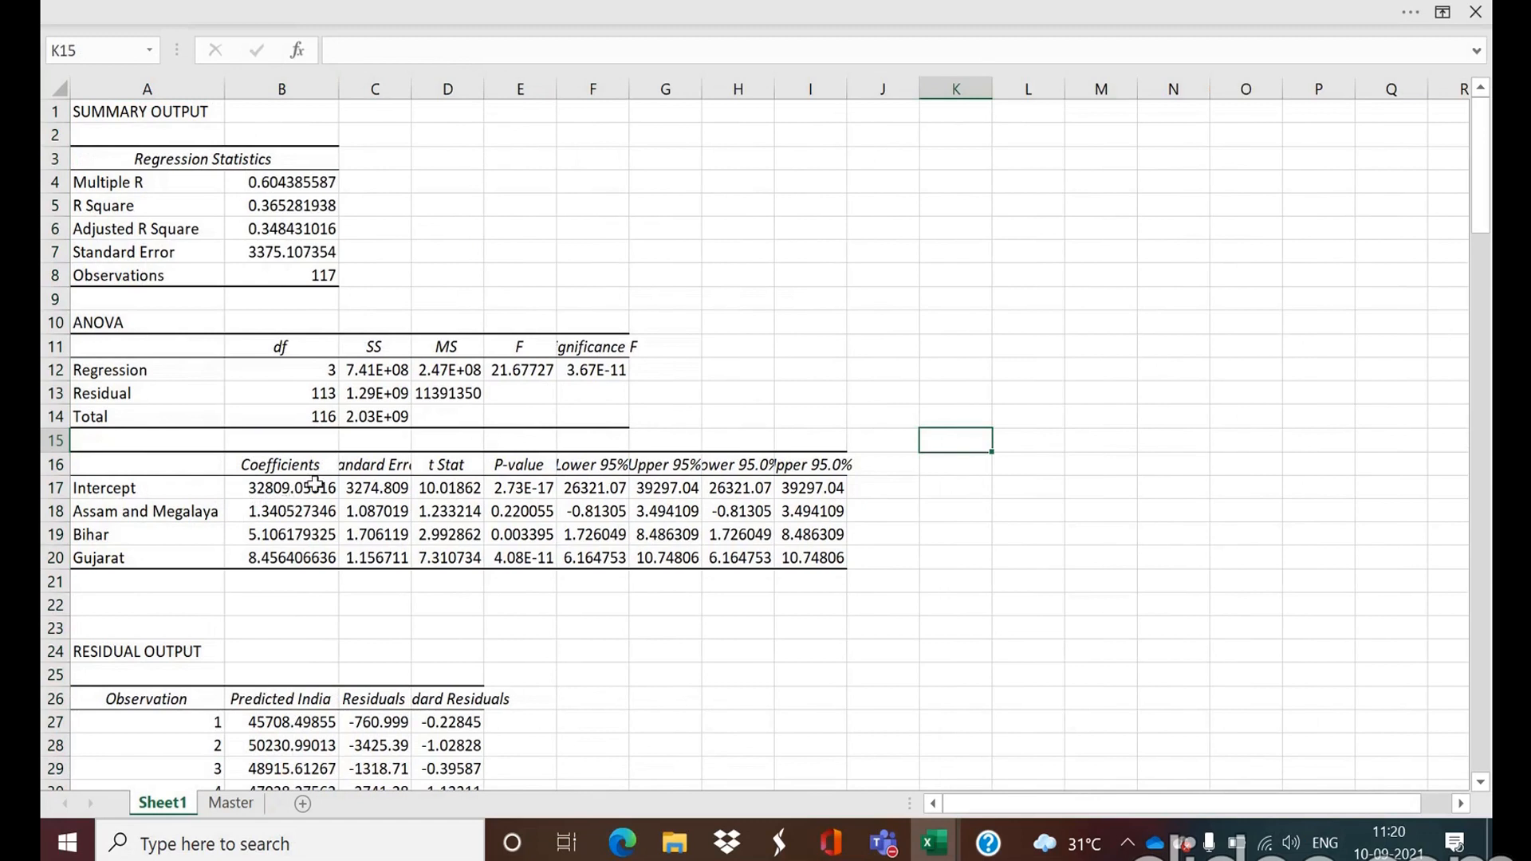
click(629, 89)
click(302, 186)
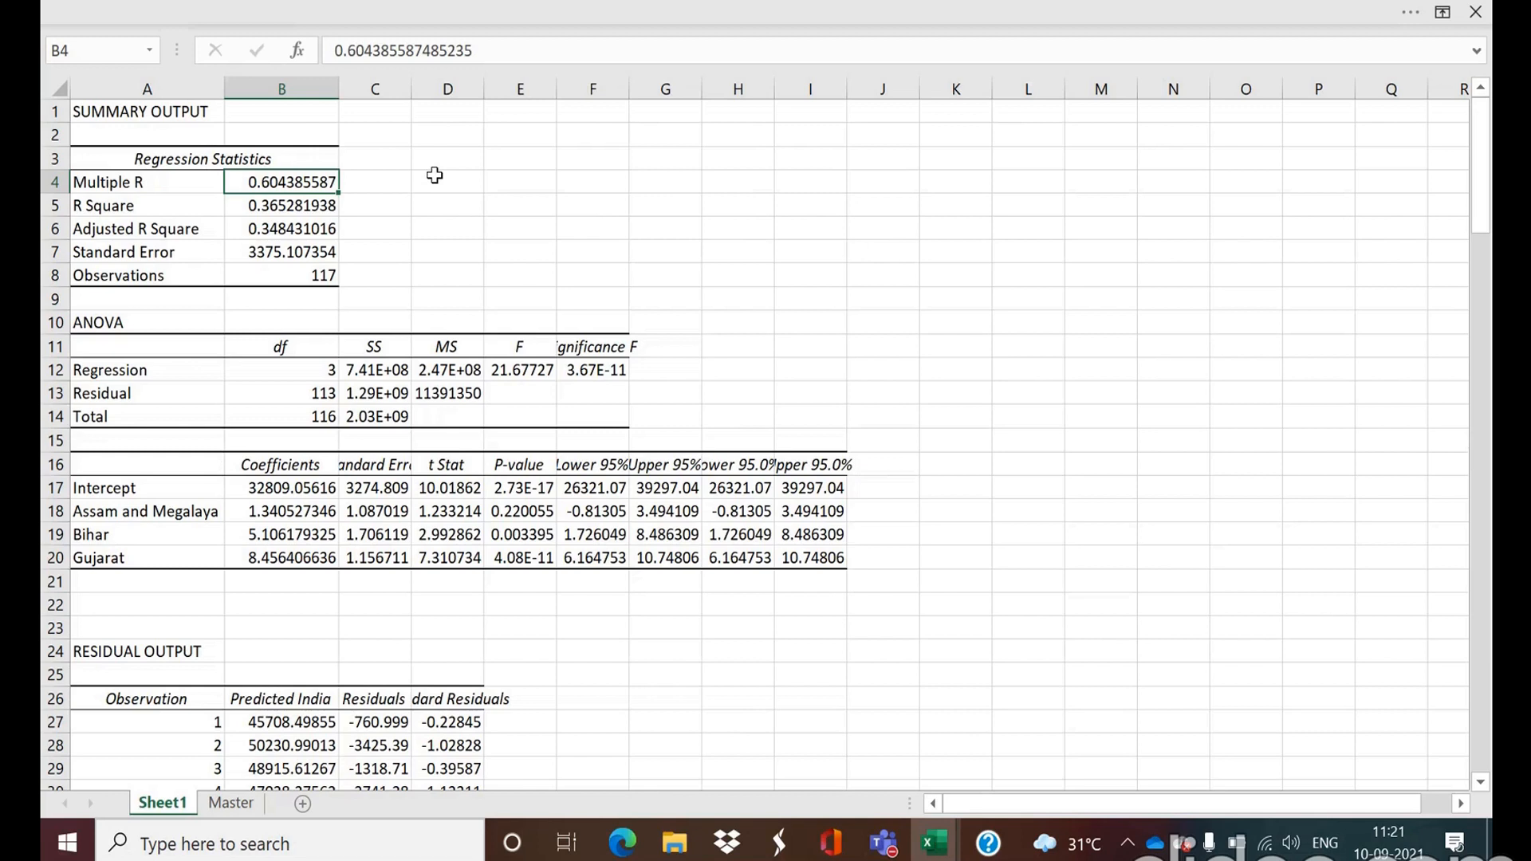
double_click(629, 89)
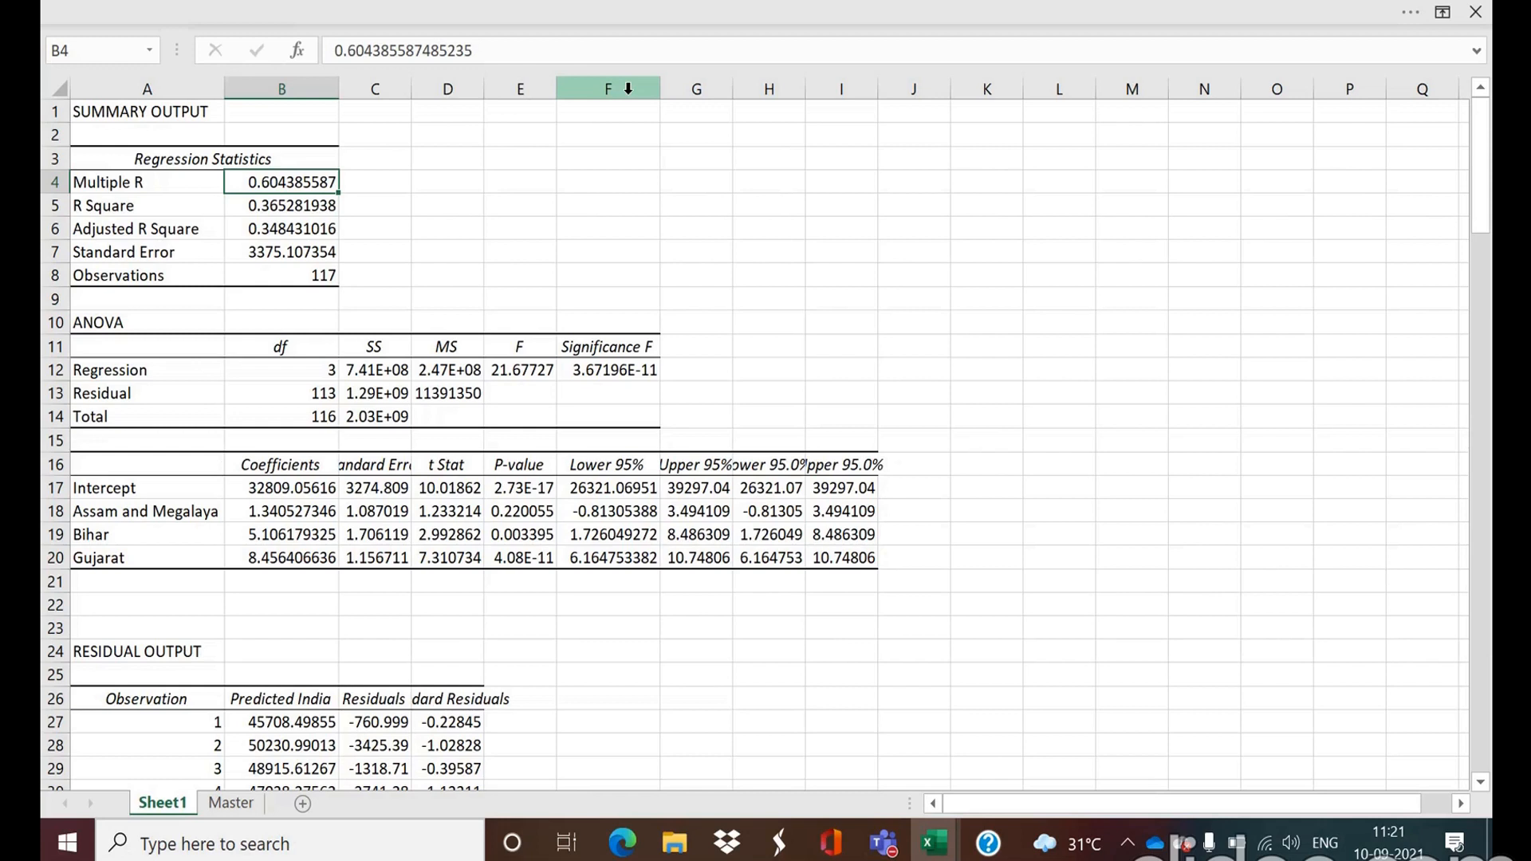
Step: Examine the regression statistics, the ANOVA table and the coefficients of the intercept and of Assam and Megalaya
key(Down)
key(Down)
key(Down)
key(Down)
key(Down)
key(Down)
key(Down)
key(Down)
key(Down)
key(Down)
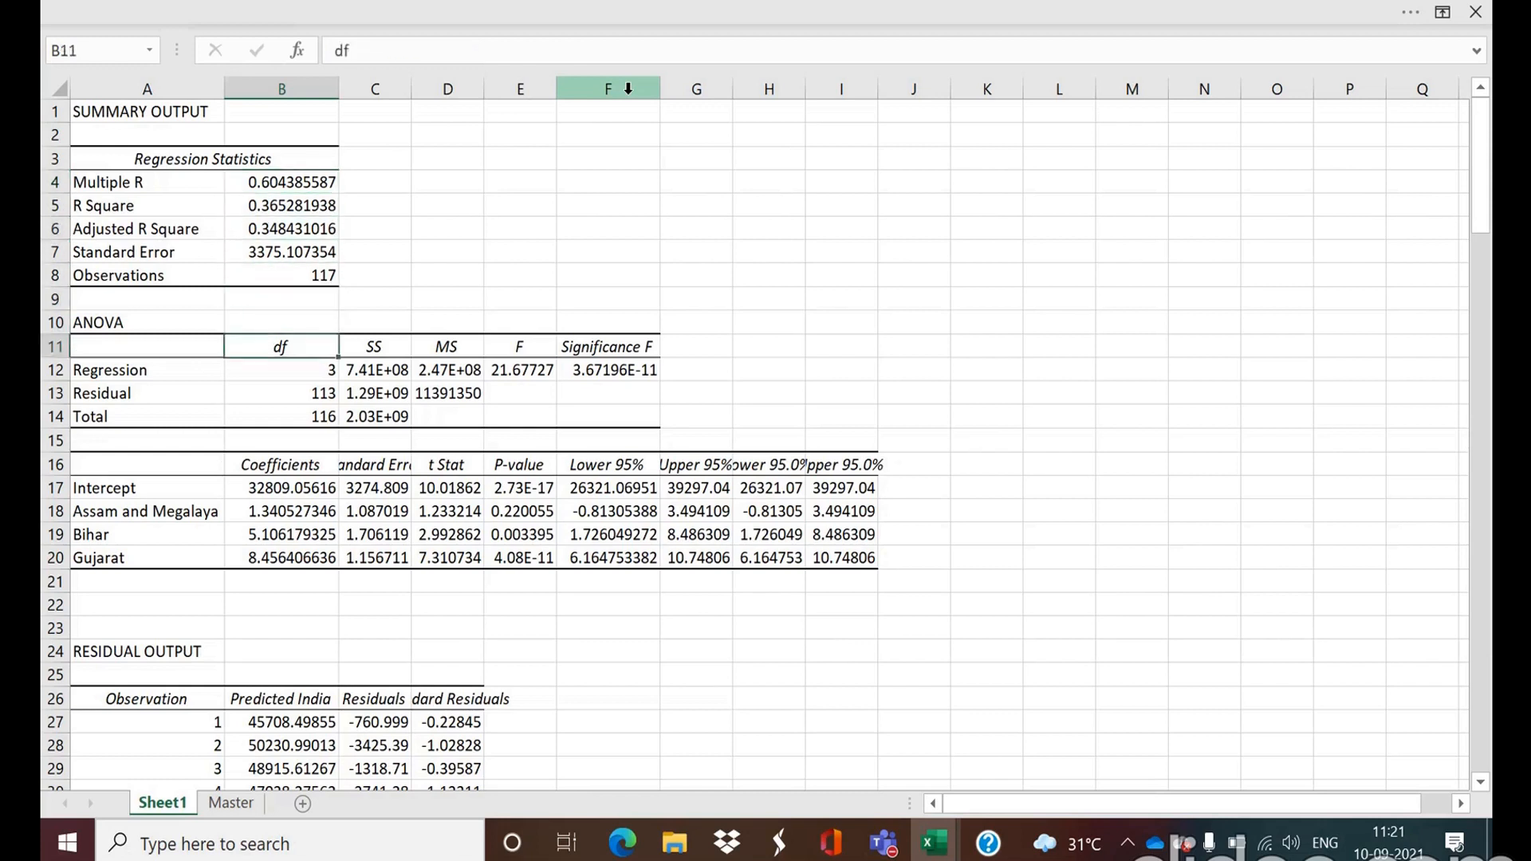
key(Down)
key(Down)
key(Down)
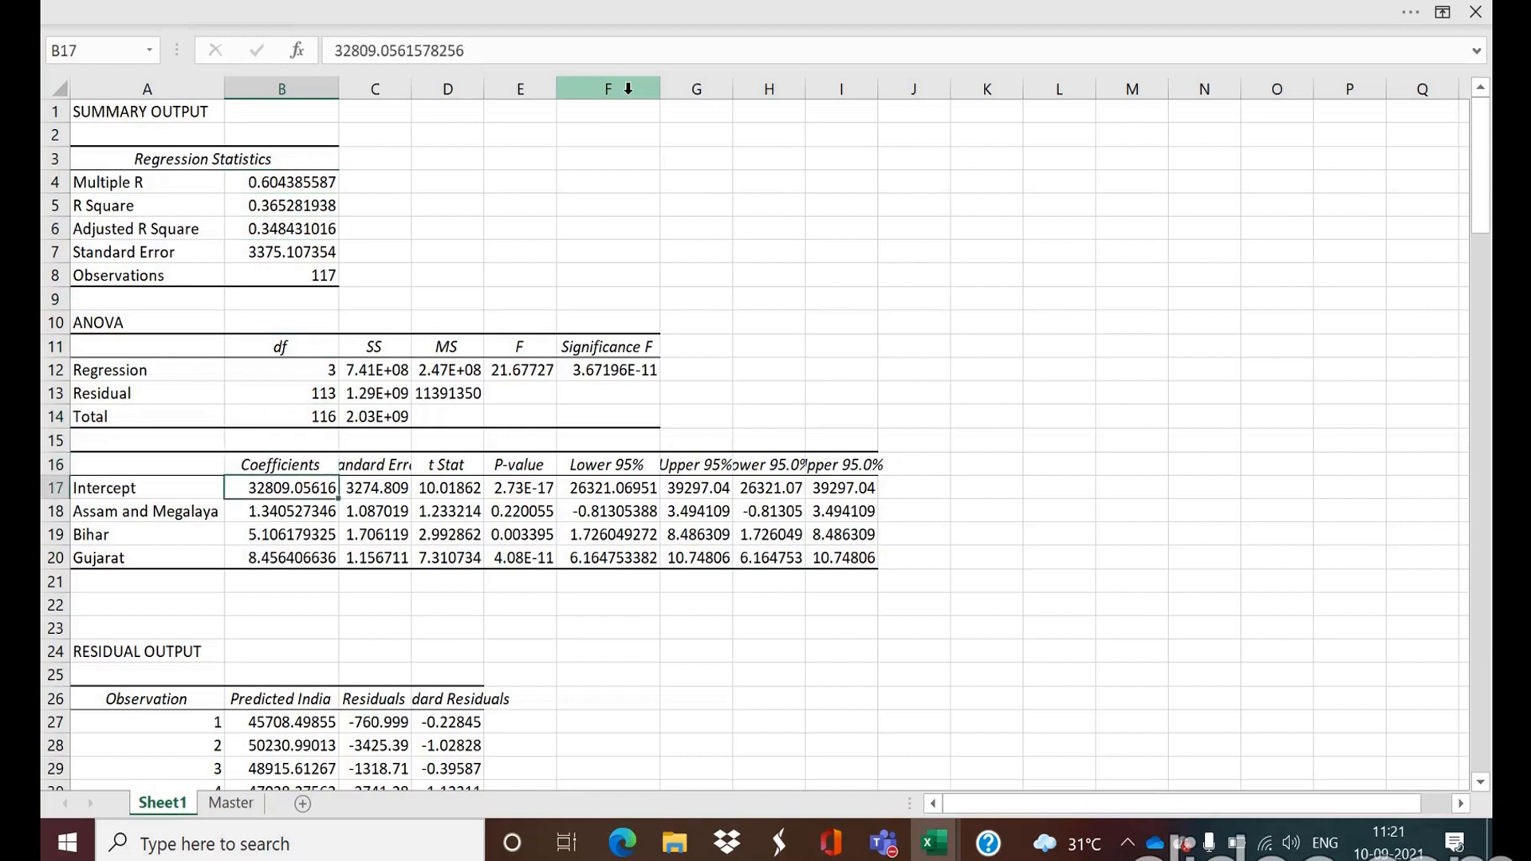
key(Down)
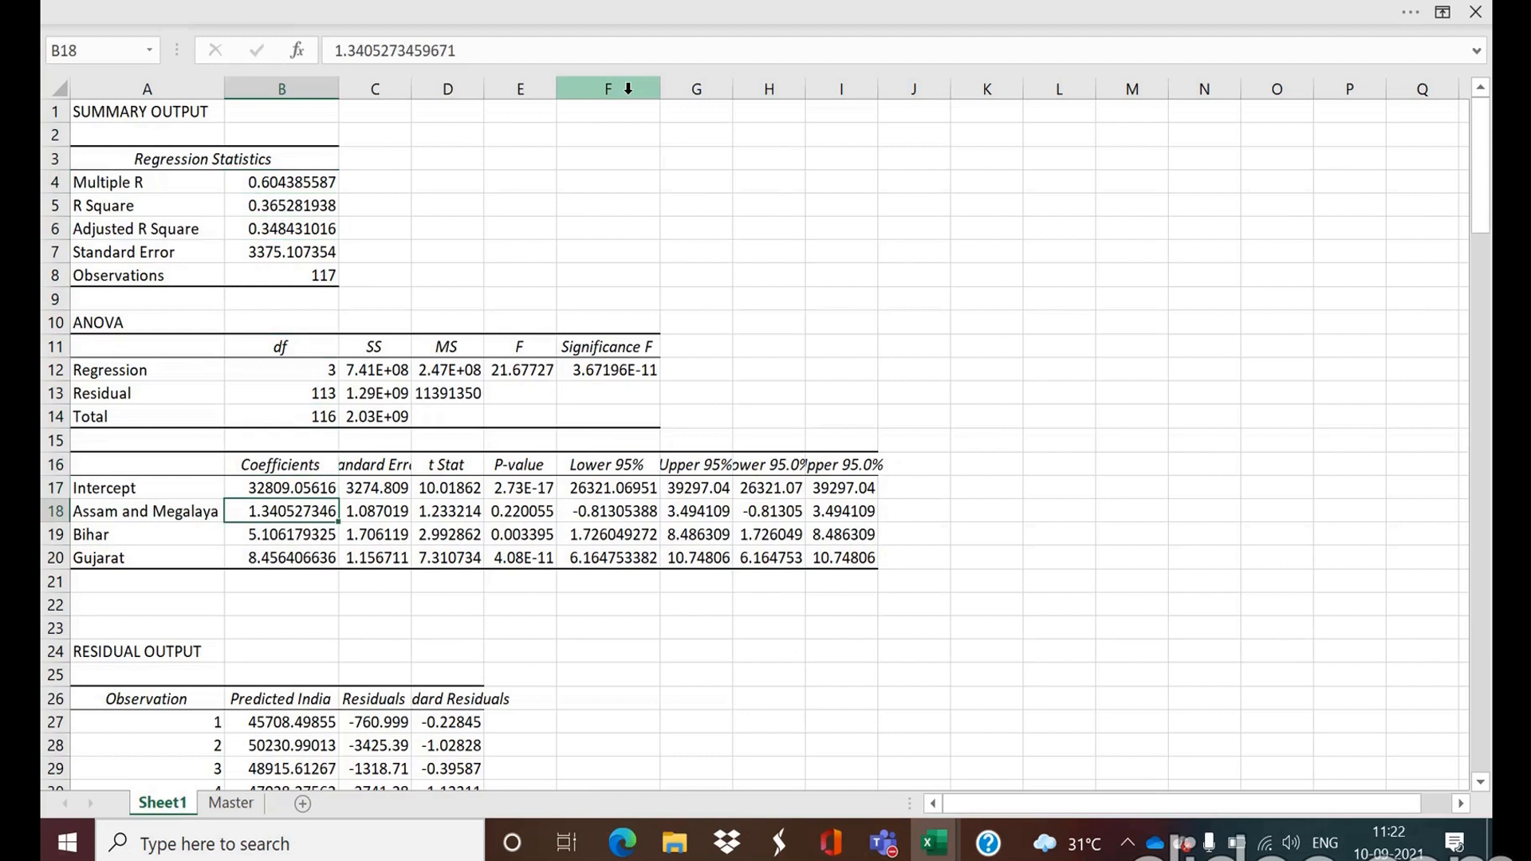
Step: Write the regression equation "y = 1.3a + 5.1b + 8.45g + 32809" in cell B22 below the coefficients table
key(Down)
key(Down)
key(Down)
key(Down)
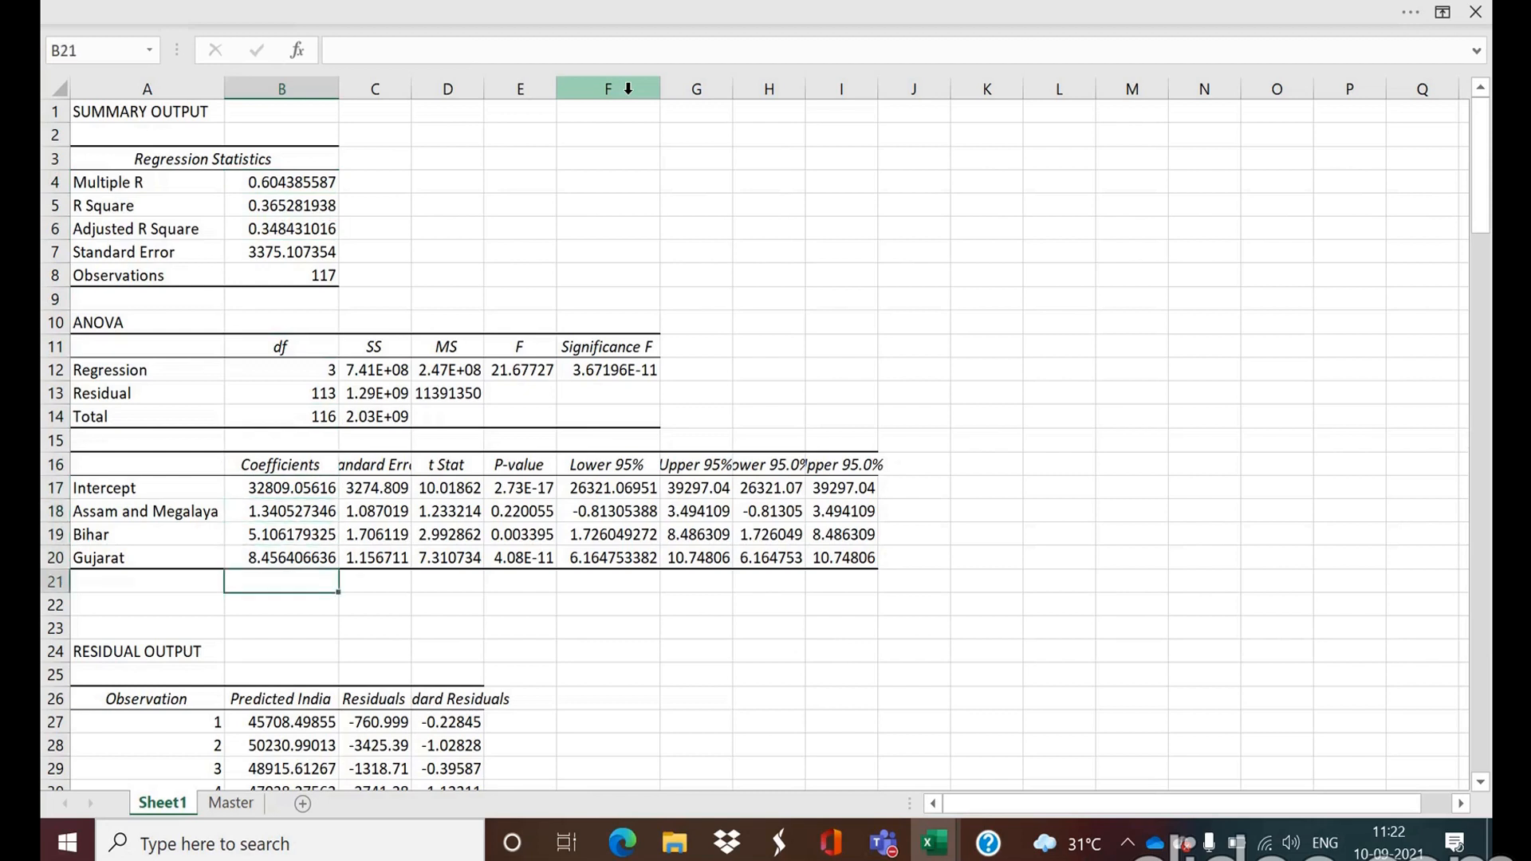
text(y = )
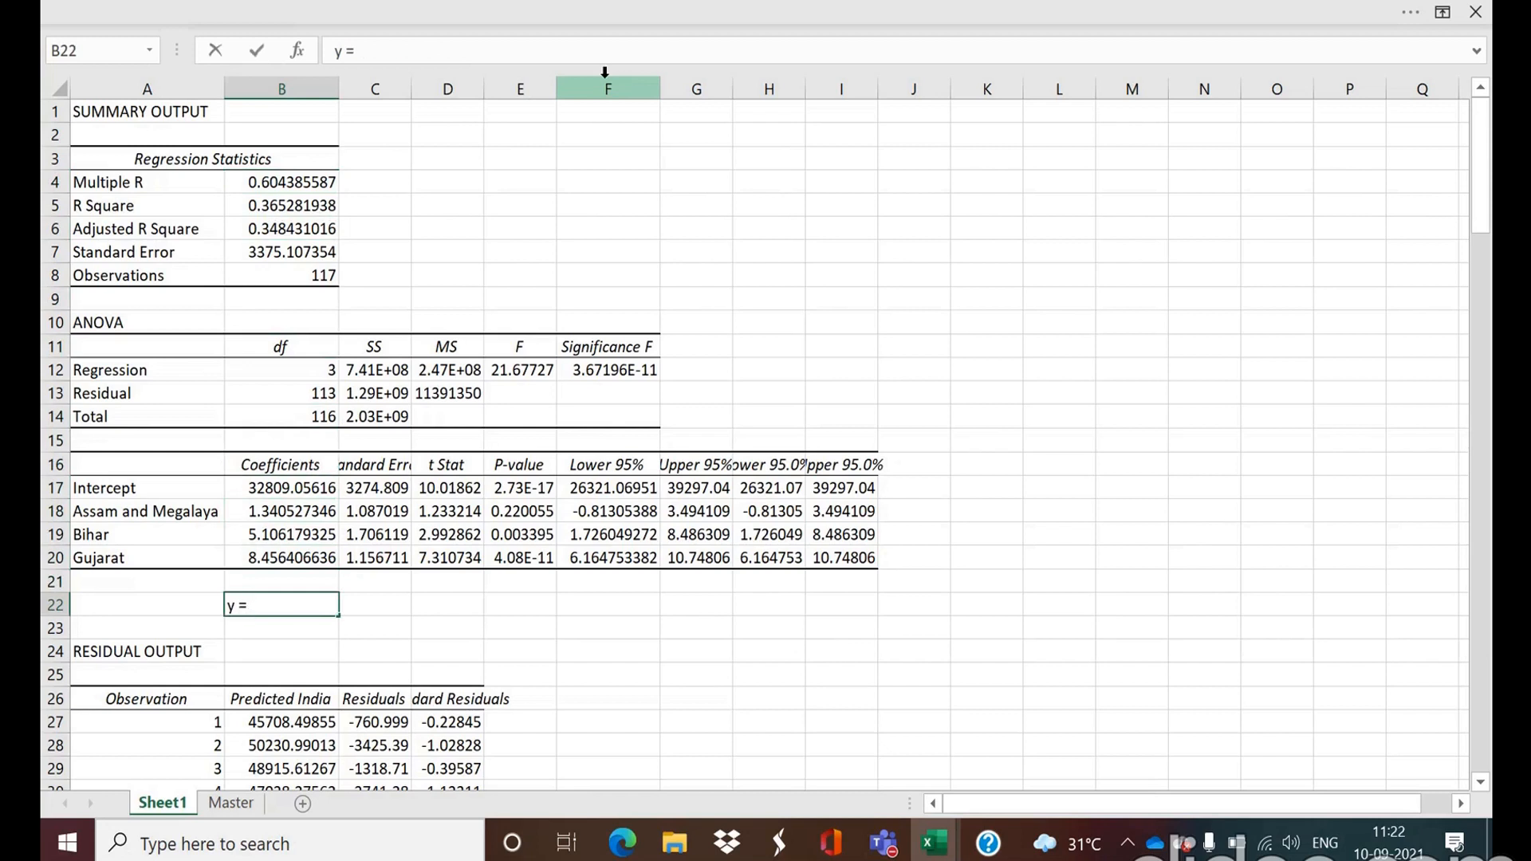
text(1.3)
text(4)
text(a)
key(BackSpace)
key(BackSpace)
key(BackSpace)
text(a + 5.1b +)
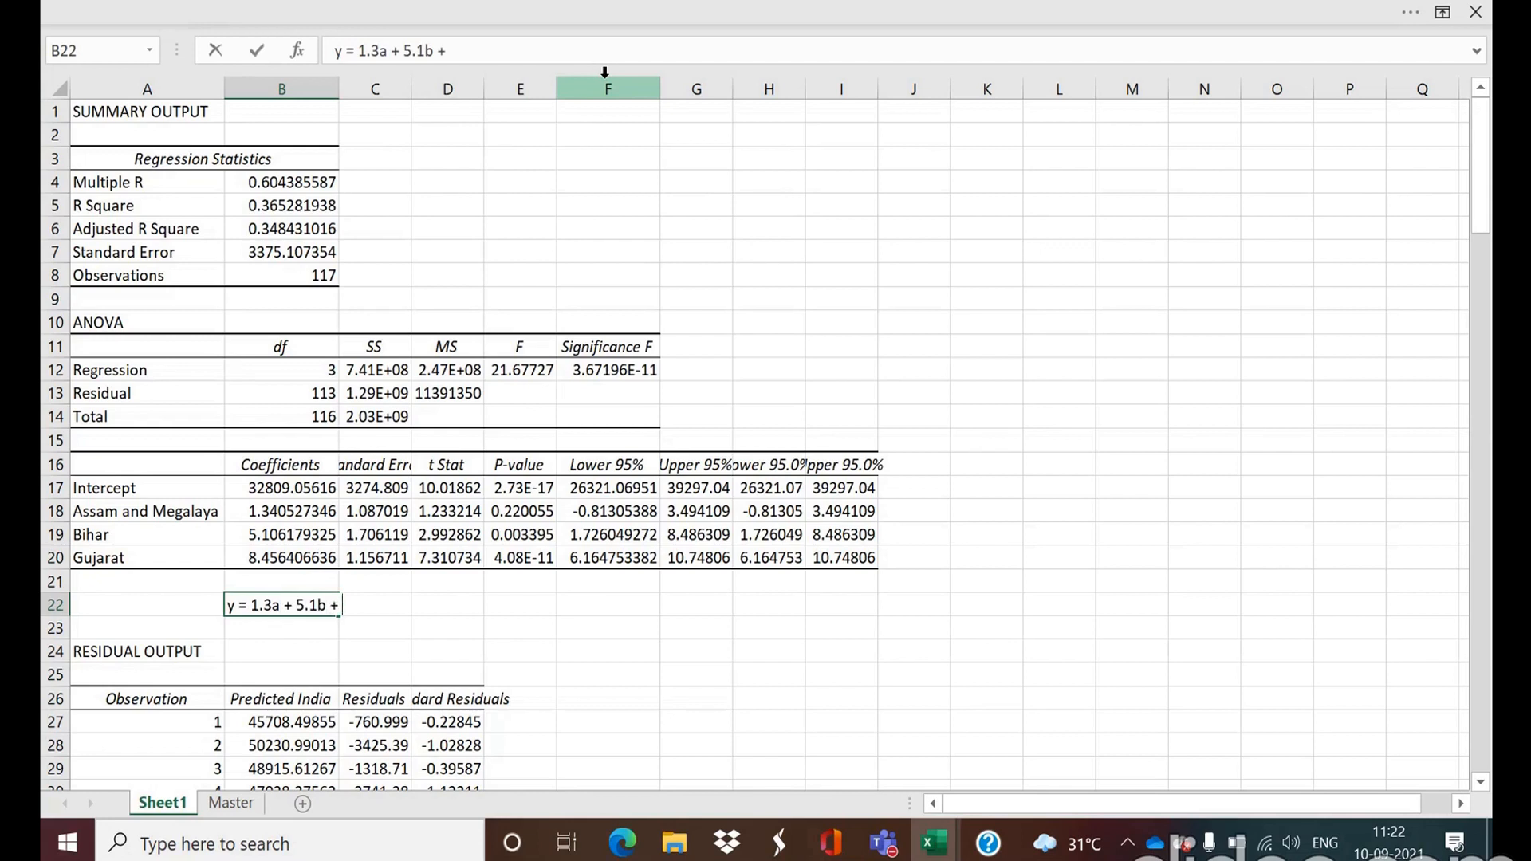
text( 8.45g + 32809)
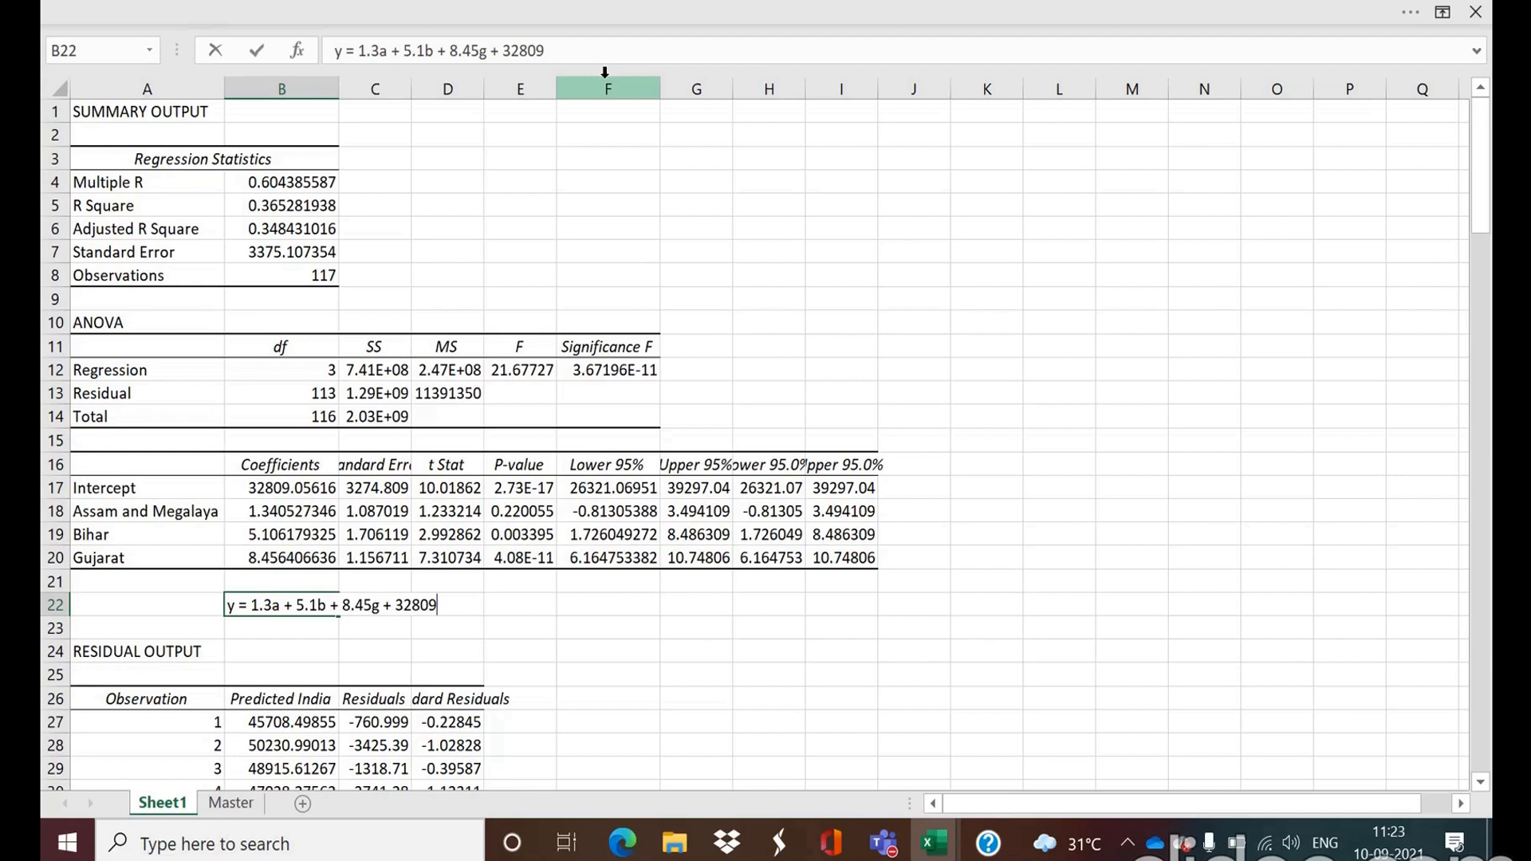
Step: Finish entering the regression equation in cell B22
key(Return)
key(Return)
key(Return)
Step: Examine the predicted India values, residuals and standard residuals in the residual output table
key(Down)
key(Down)
key(Down)
key(Down)
key(Down)
key(Down)
key(Down)
key(Down)
key(Down)
key(Down)
key(Down)
key(Down)
key(Down)
key(Down)
key(Down)
key(Down)
key(Down)
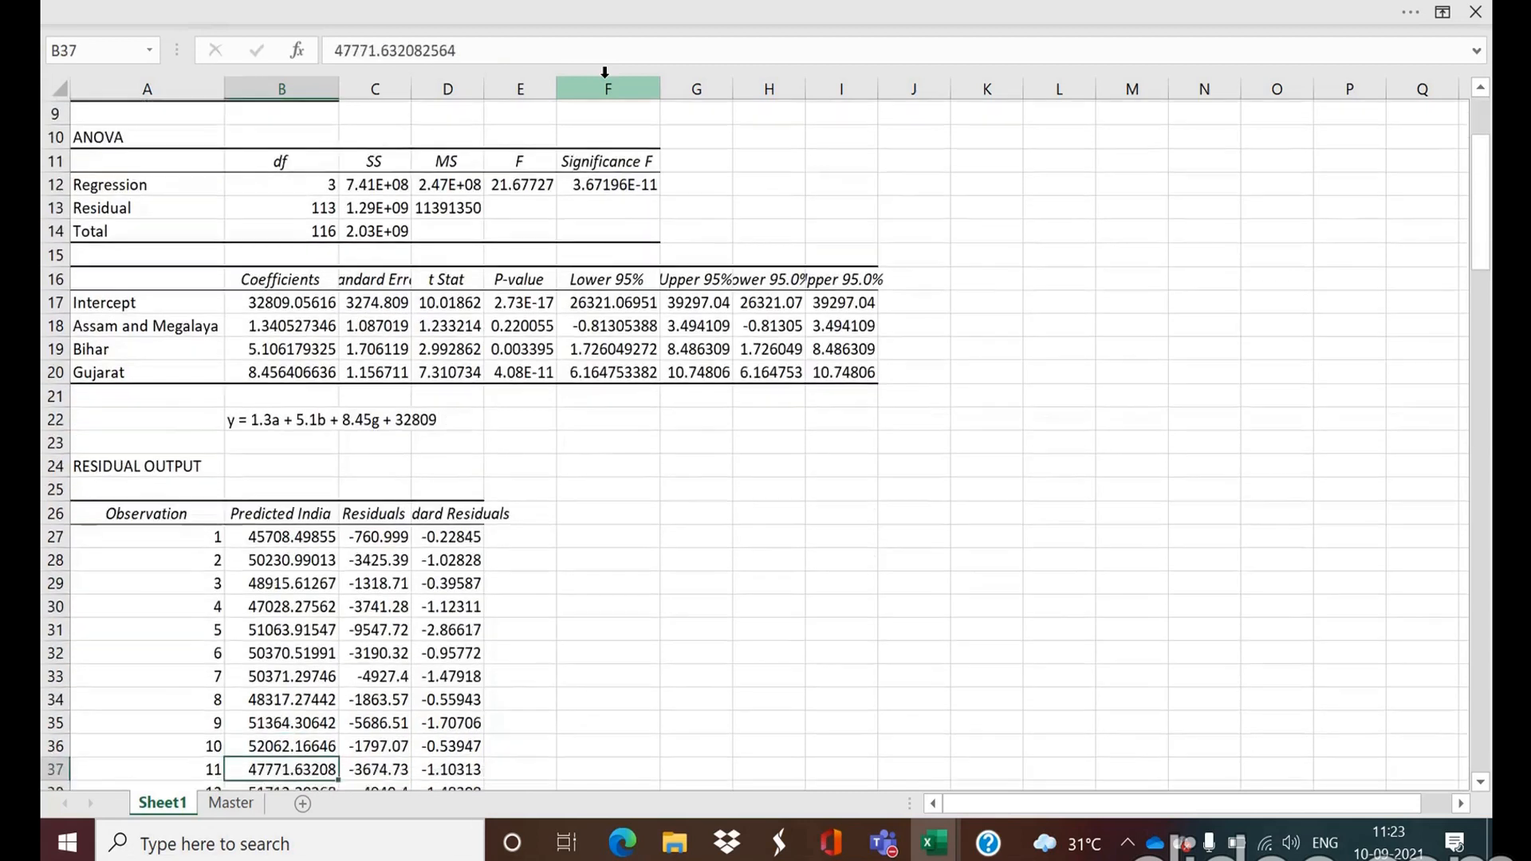
key(Down)
key(Down)
key(Down)
key(Down)
key(Down)
key(Down)
key(Down)
key(Down)
key(Down)
key(Down)
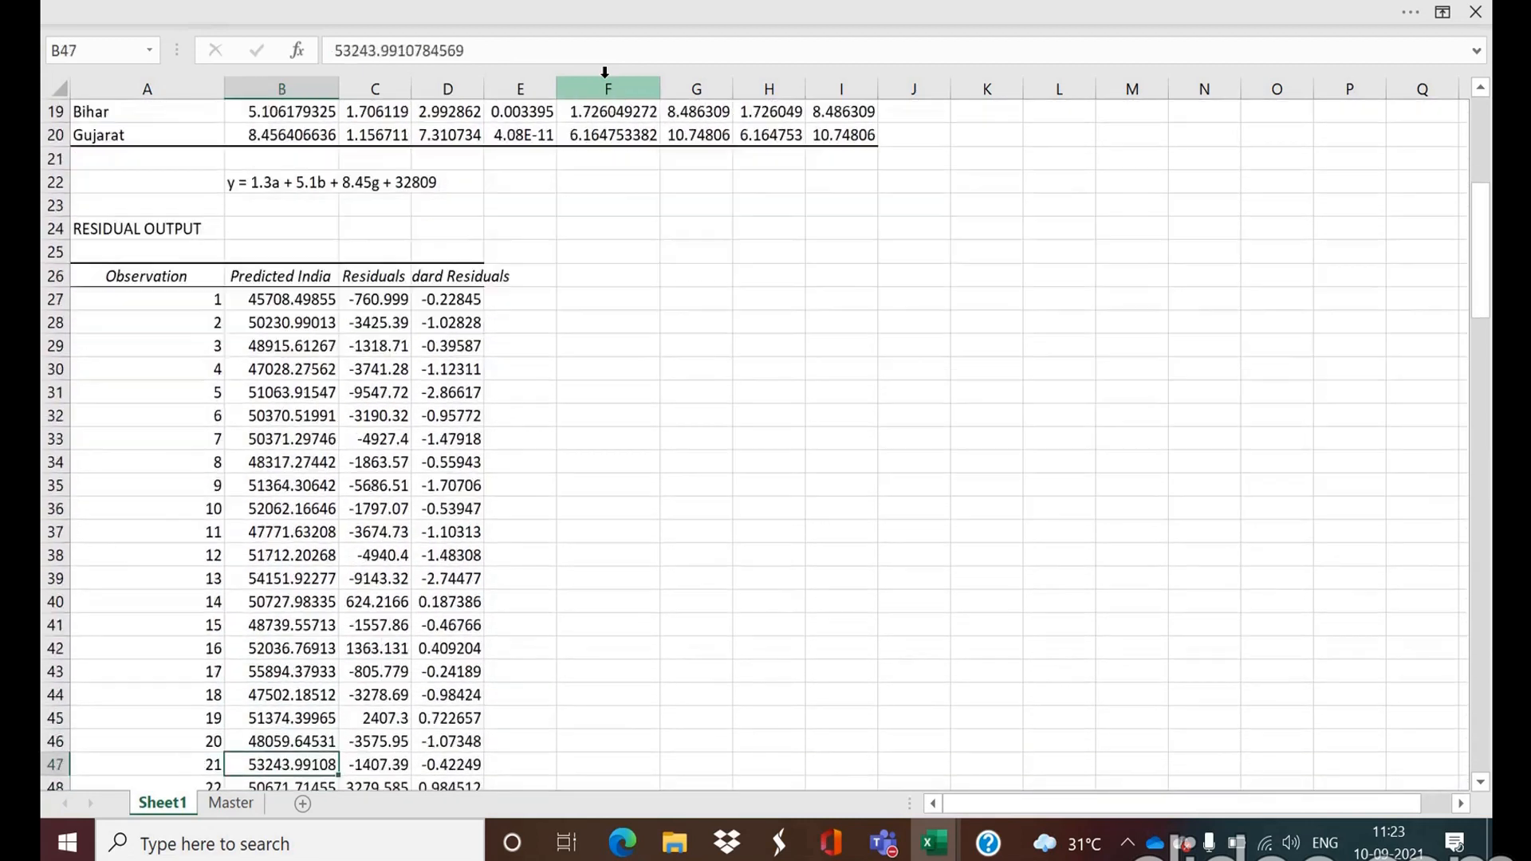
key(Down)
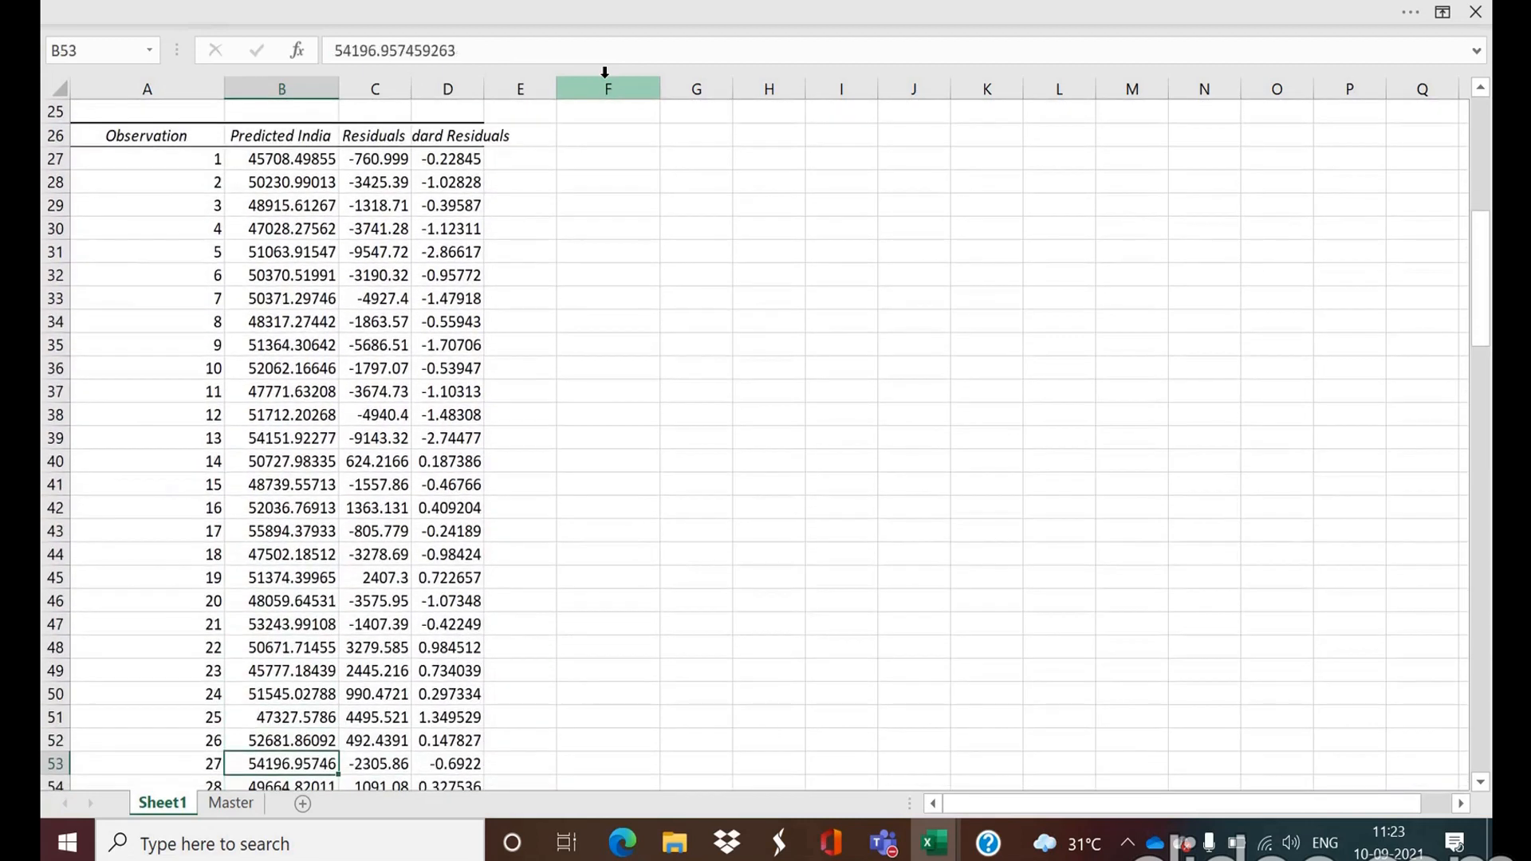
key(Down)
key(Down)
key(Down)
key(Down)
key(Down)
key(Down)
key(Down)
key(Down)
key(Down)
key(Down)
key(Down)
key(Down)
key(Down)
key(Down)
key(Down)
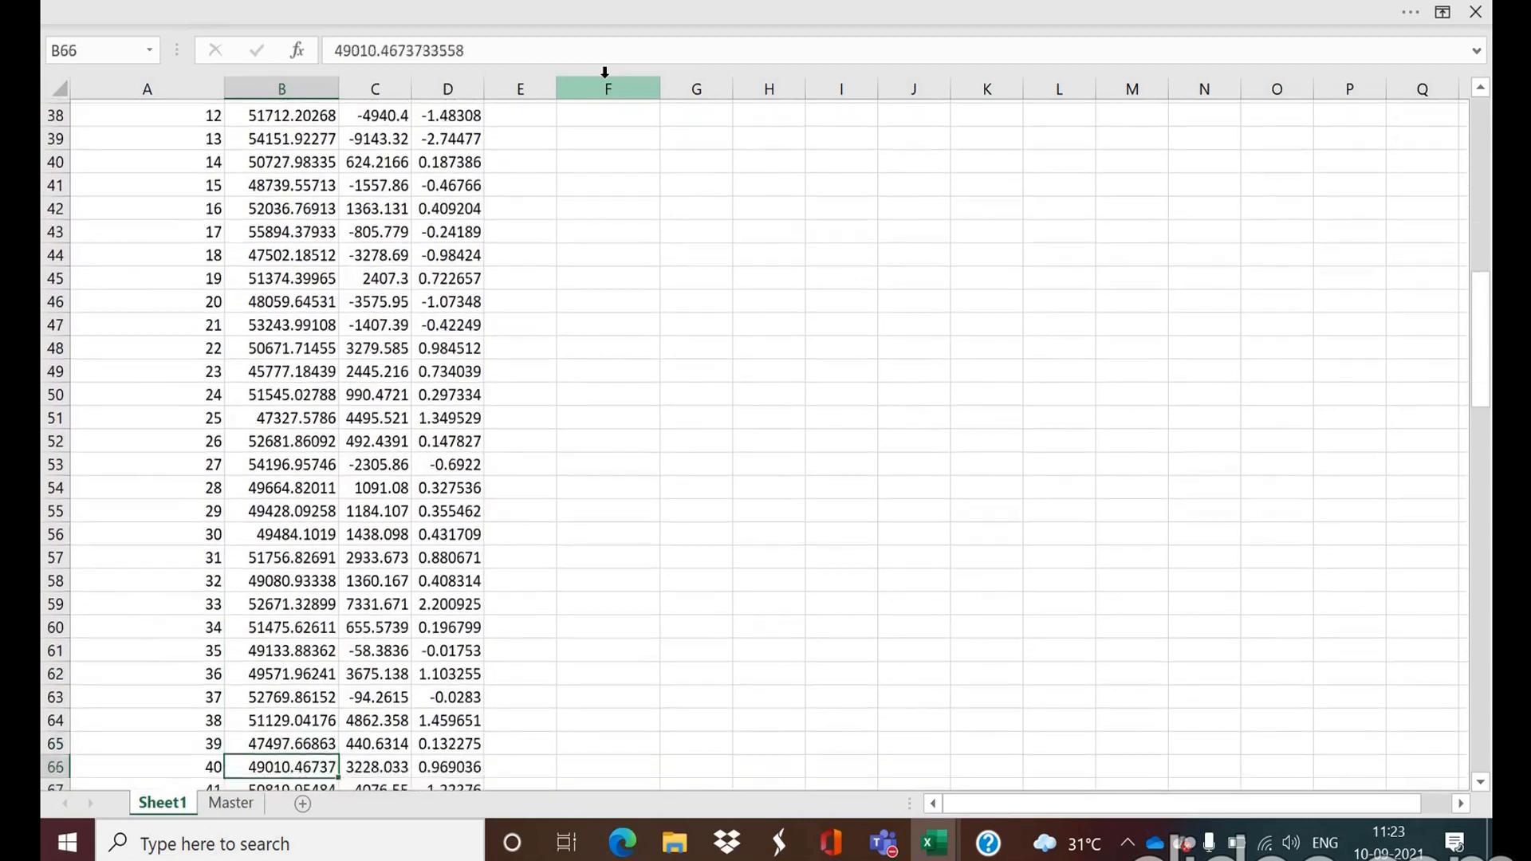
key(Down)
key(Down)
key(Down)
key(Down)
key(Down)
key(Down)
key(Down)
key(Down)
key(Down)
key(Down)
key(Down)
key(Down)
key(Down)
key(Down)
key(Down)
key(Down)
key(Down)
key(Down)
key(Down)
key(Down)
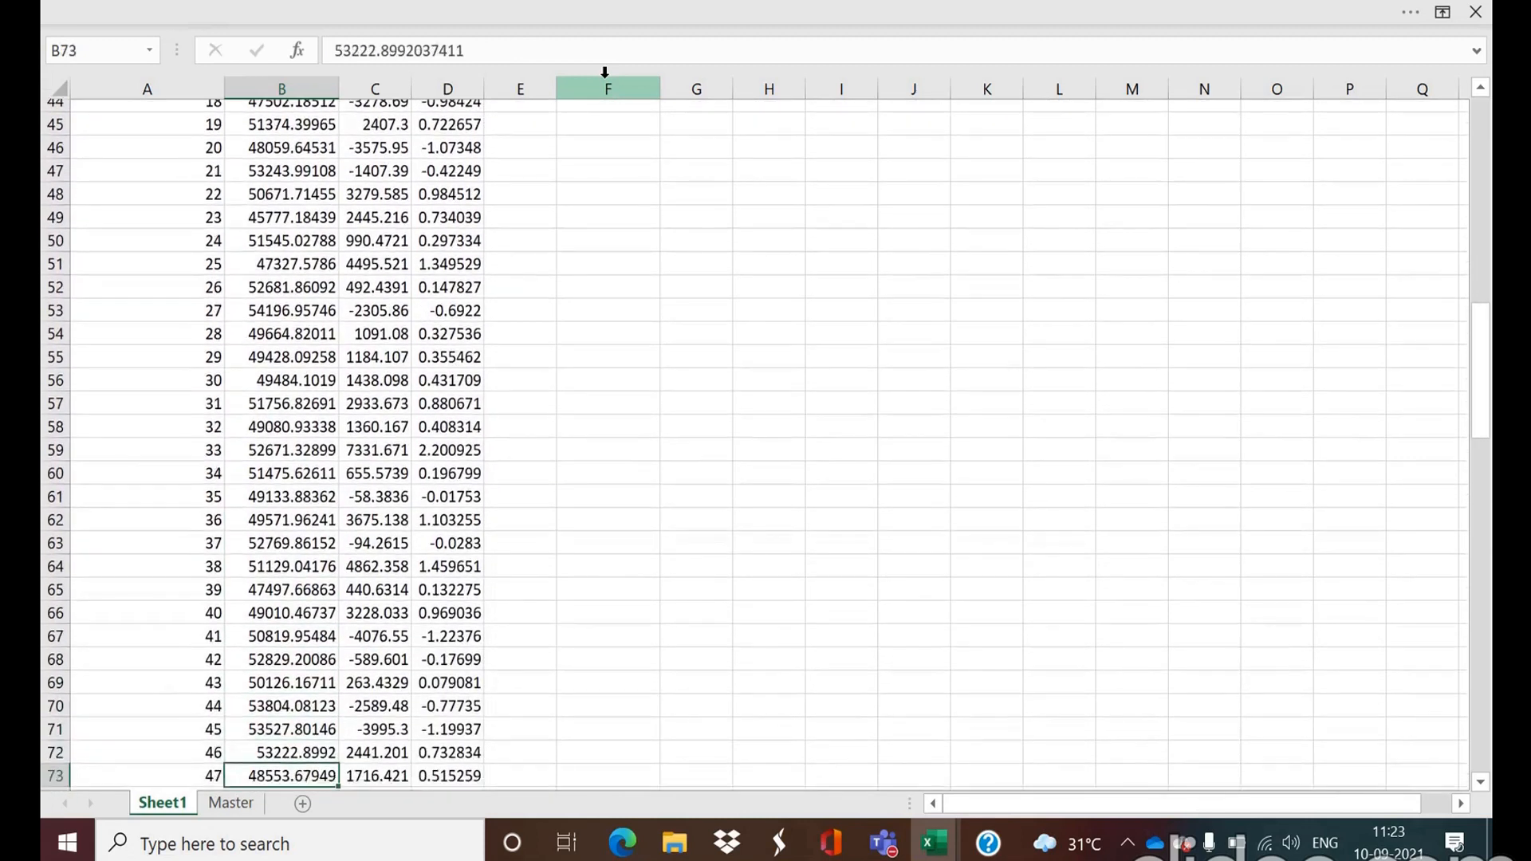
key(Up)
key(Up)
key(Up)
key(Up)
key(Up)
key(Up)
key(Up)
key(Up)
key(Up)
key(Up)
key(Up)
key(Up)
key(Up)
key(Up)
key(Up)
key(Up)
key(Up)
key(Up)
key(Up)
key(Up)
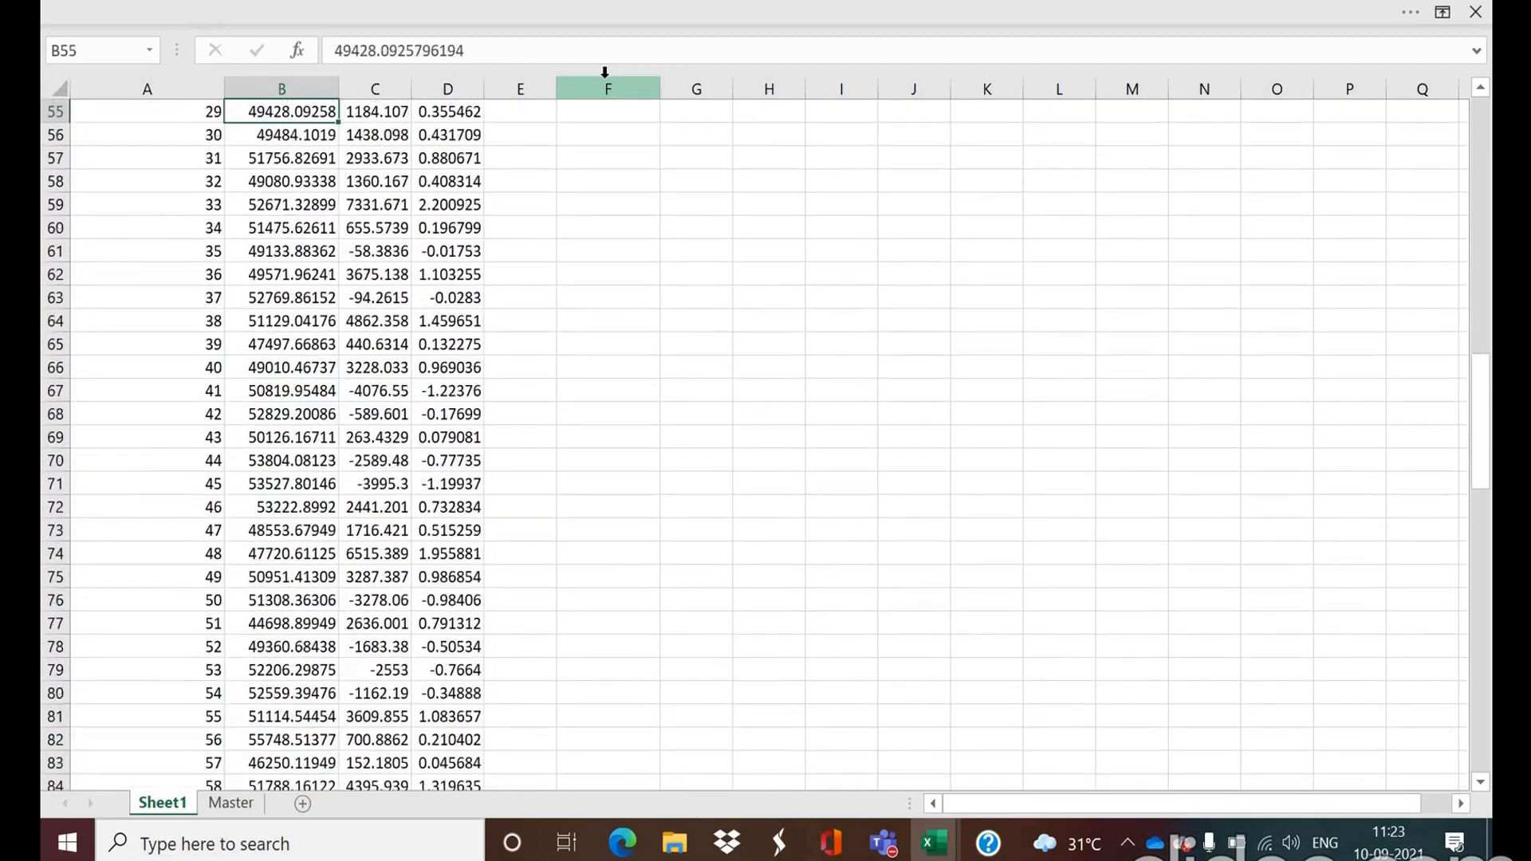
key(Up)
key(Up)
key(Up)
key(Up)
key(Up)
key(Up)
key(Up)
key(Up)
key(Up)
key(Up)
key(Up)
key(Up)
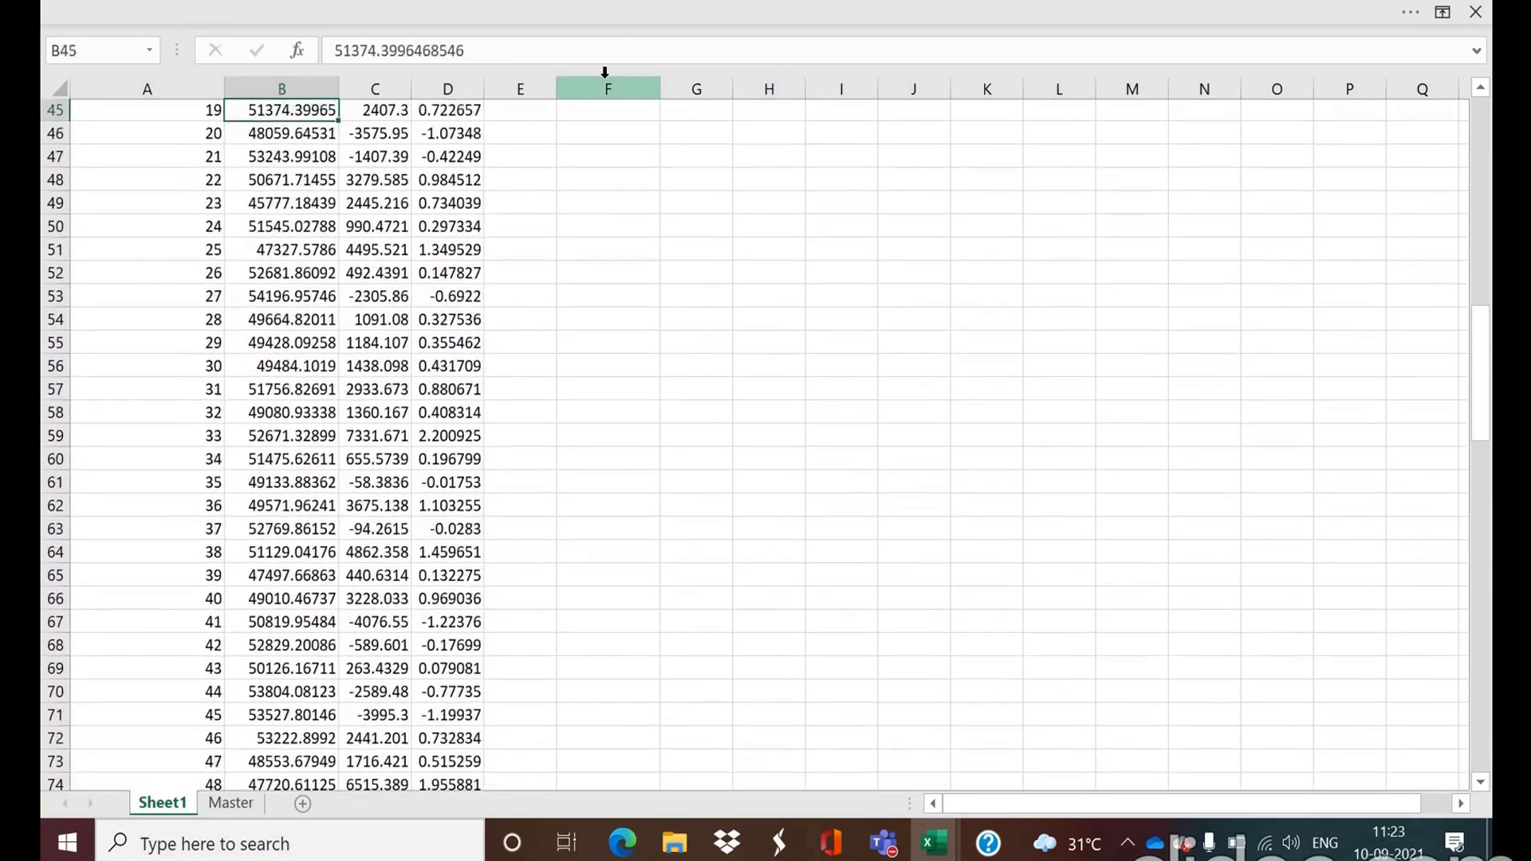
key(Up)
key(Up)
key(Up)
key(Up)
key(Up)
key(Up)
key(Up)
key(Up)
key(Up)
key(Up)
key(Up)
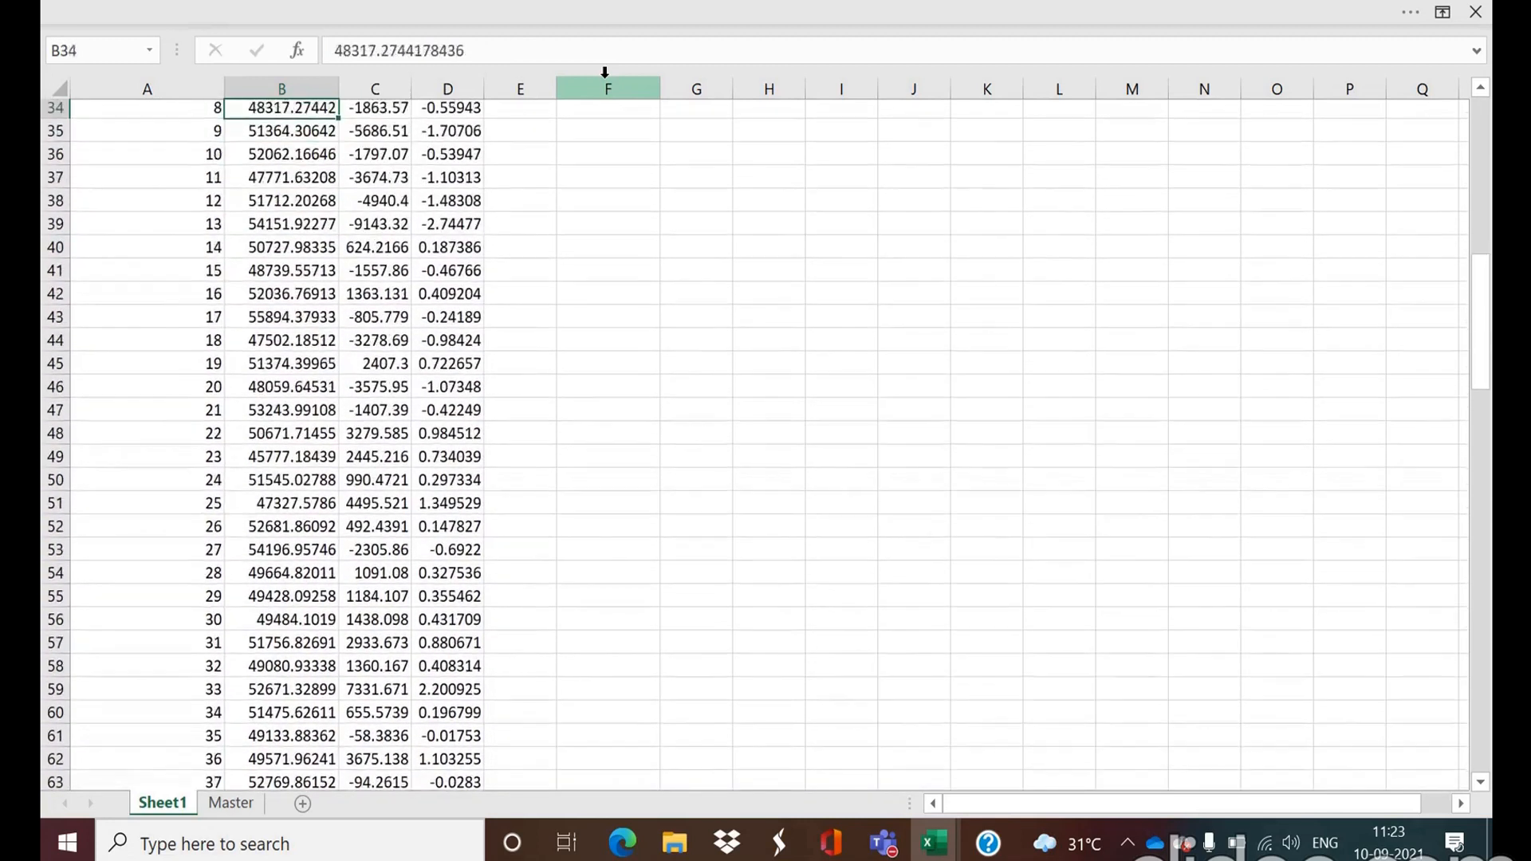
key(Up)
key(Up)
key(Up)
key(Up)
key(Up)
key(Up)
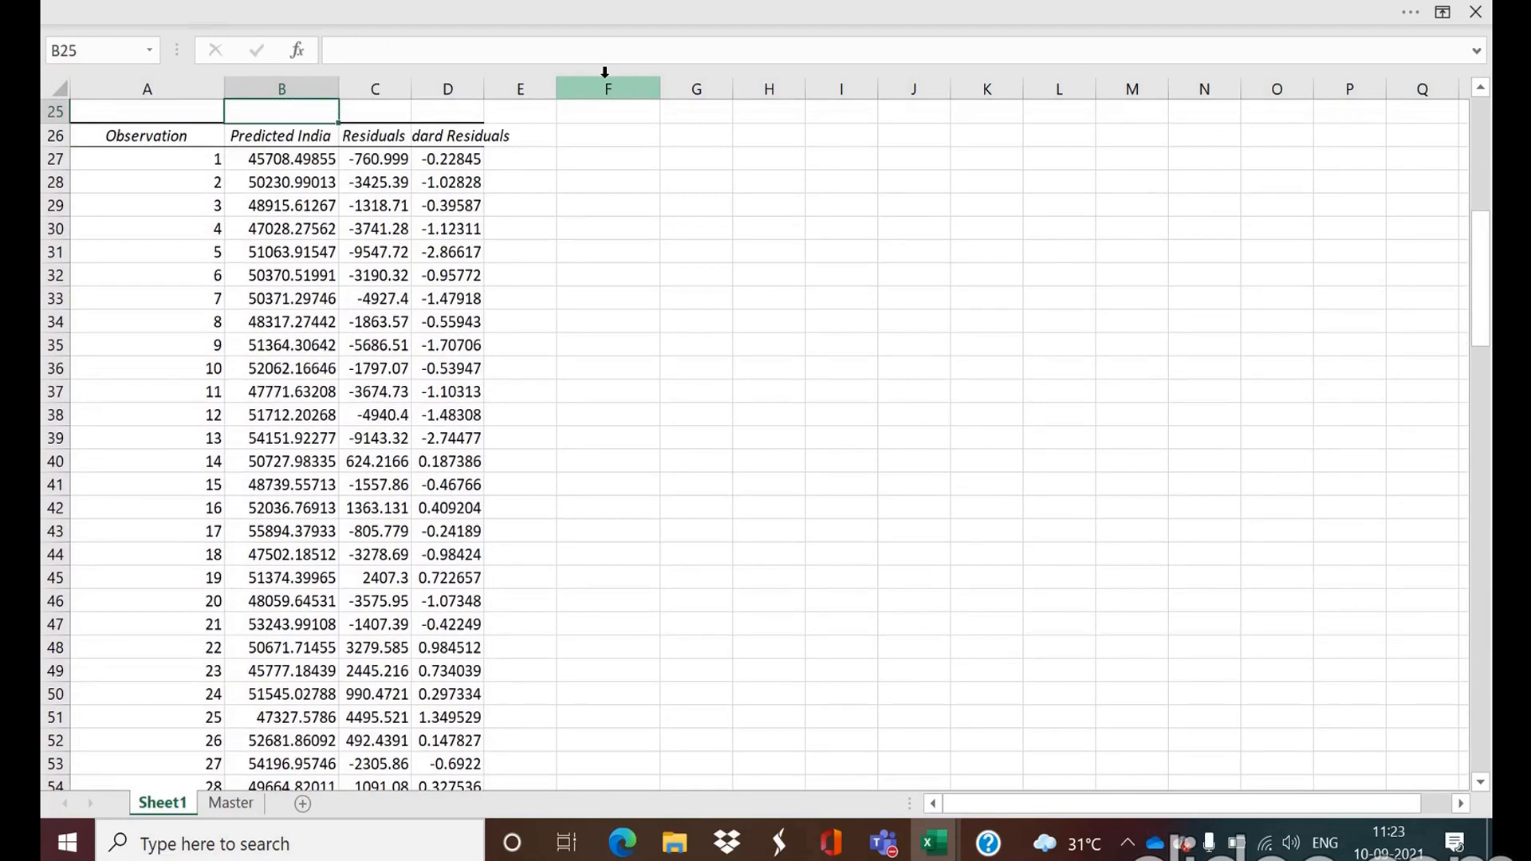
Step: Autofit the Standard Residuals column and count its values above 2 in cell F27 with =COUNTIF(D27:D143, ">2")
double_click(484, 89)
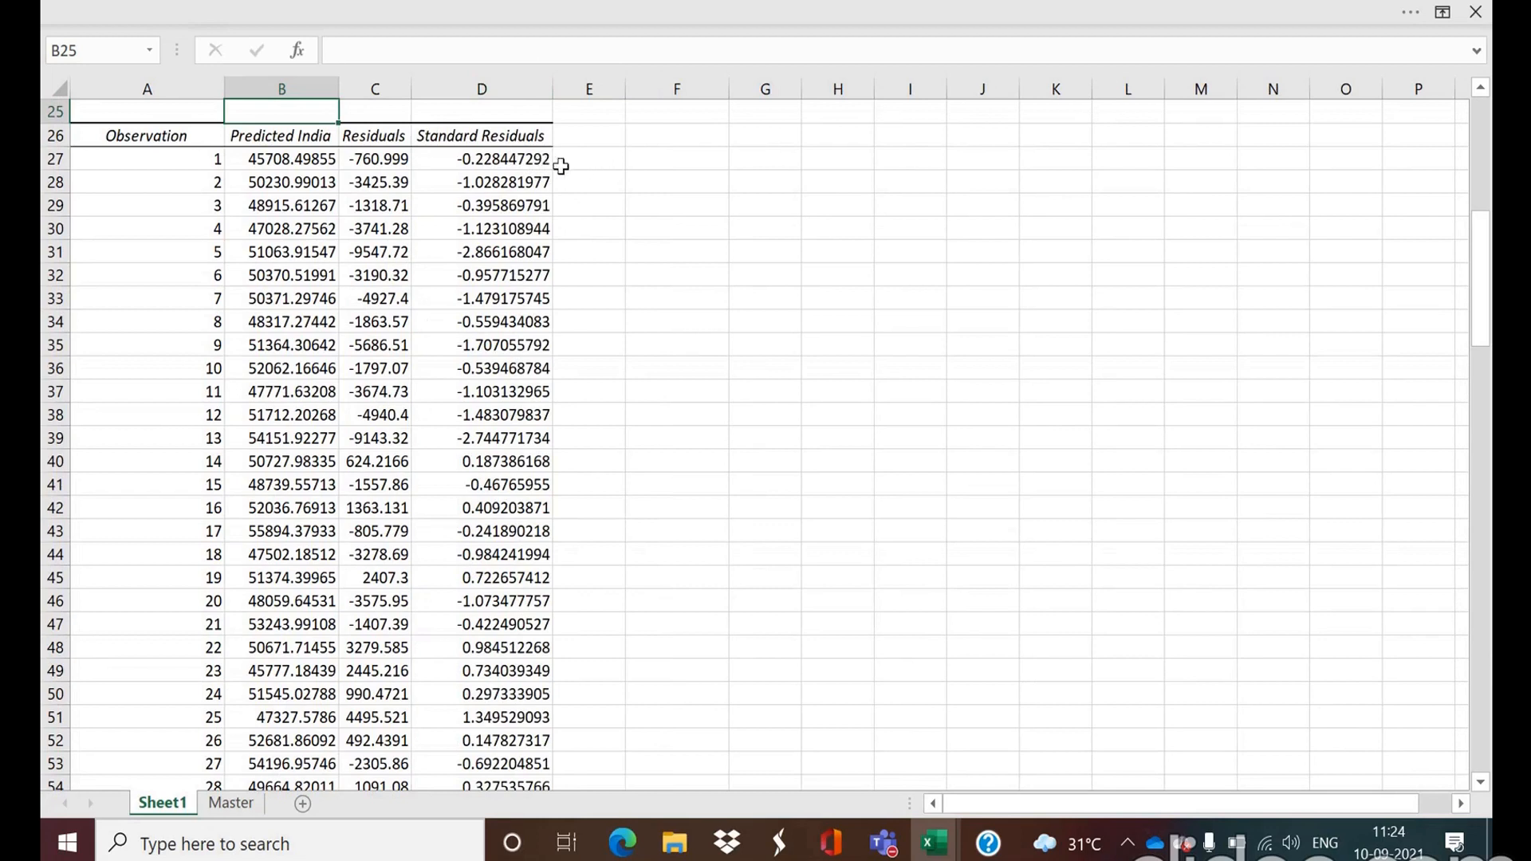
click(585, 165)
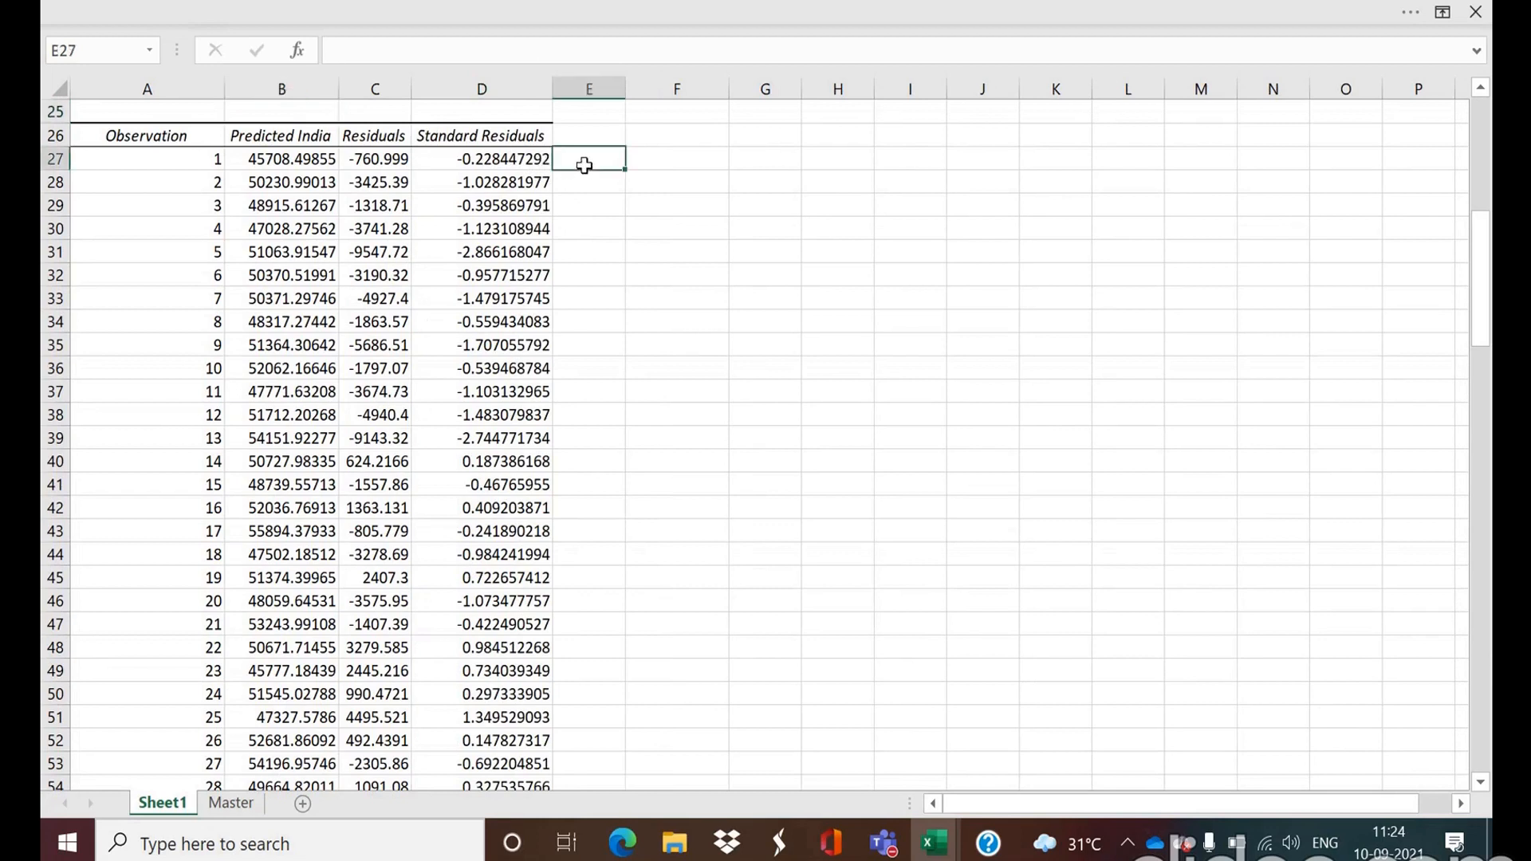
key(Right)
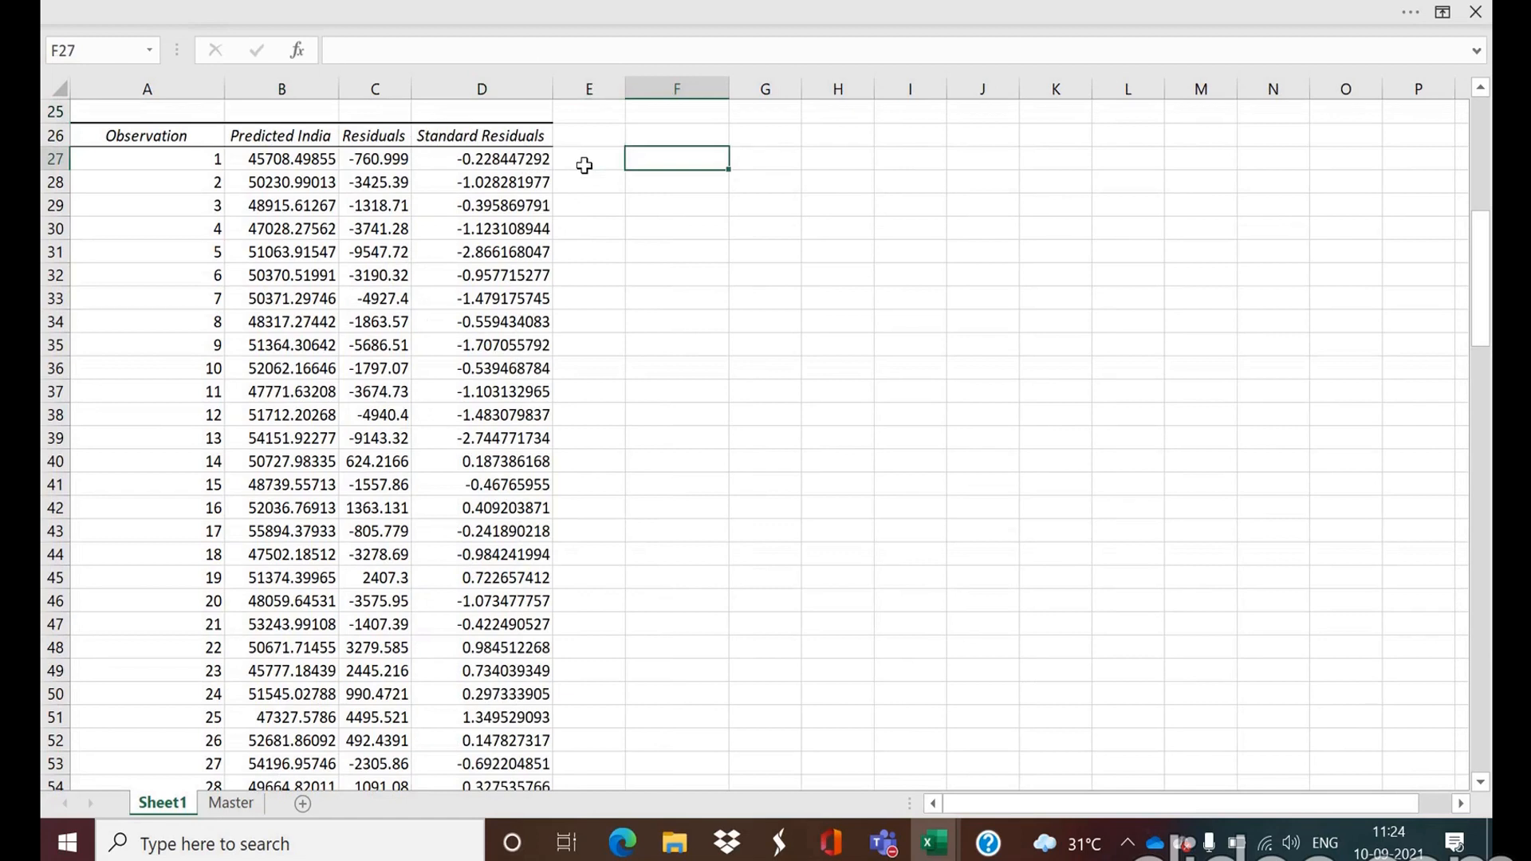
text(=countif)
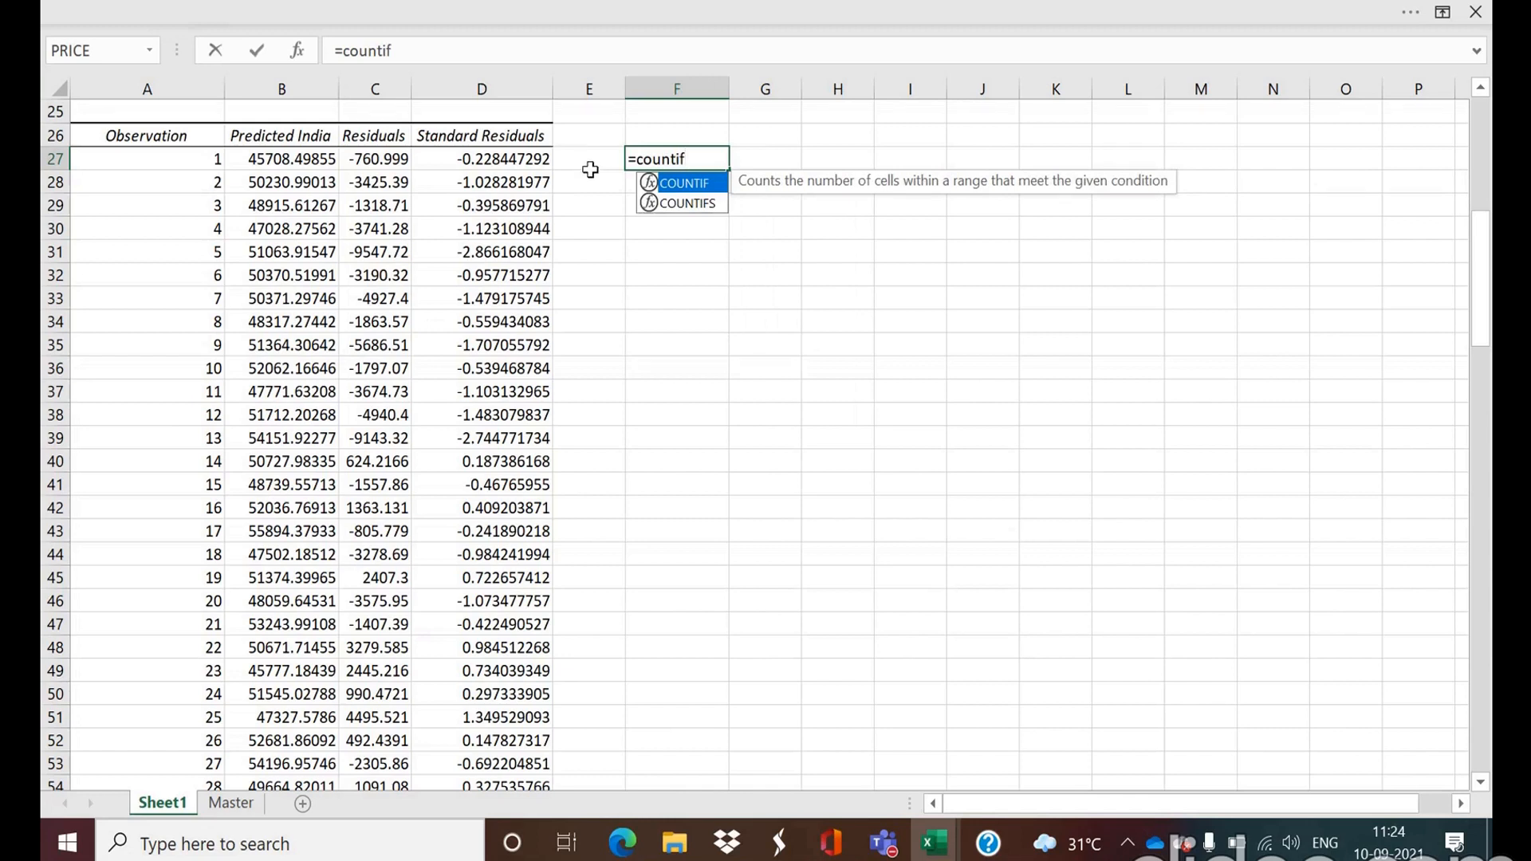
text(()
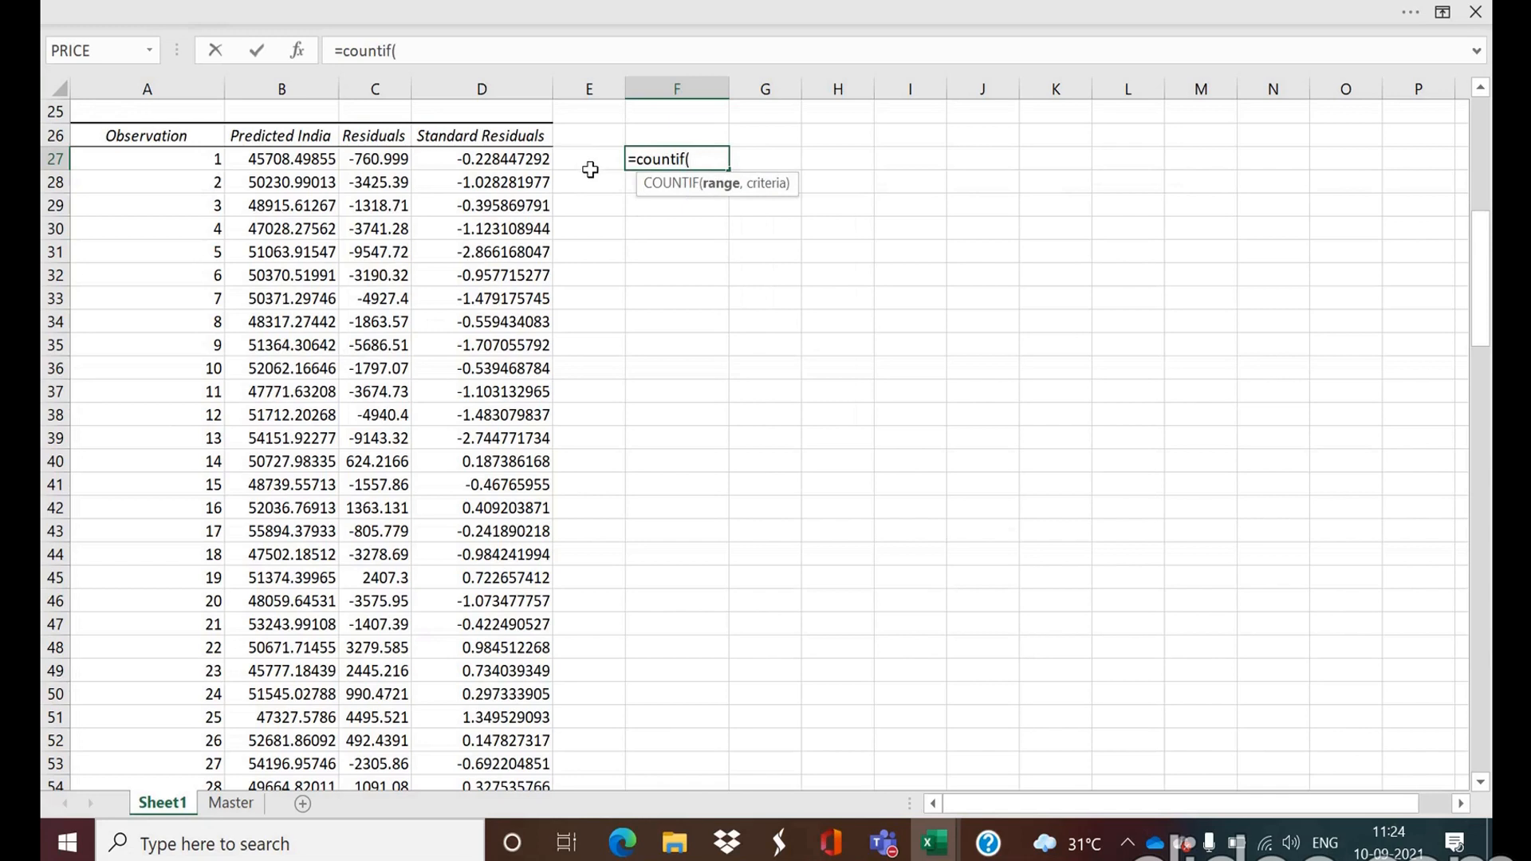
click(517, 154)
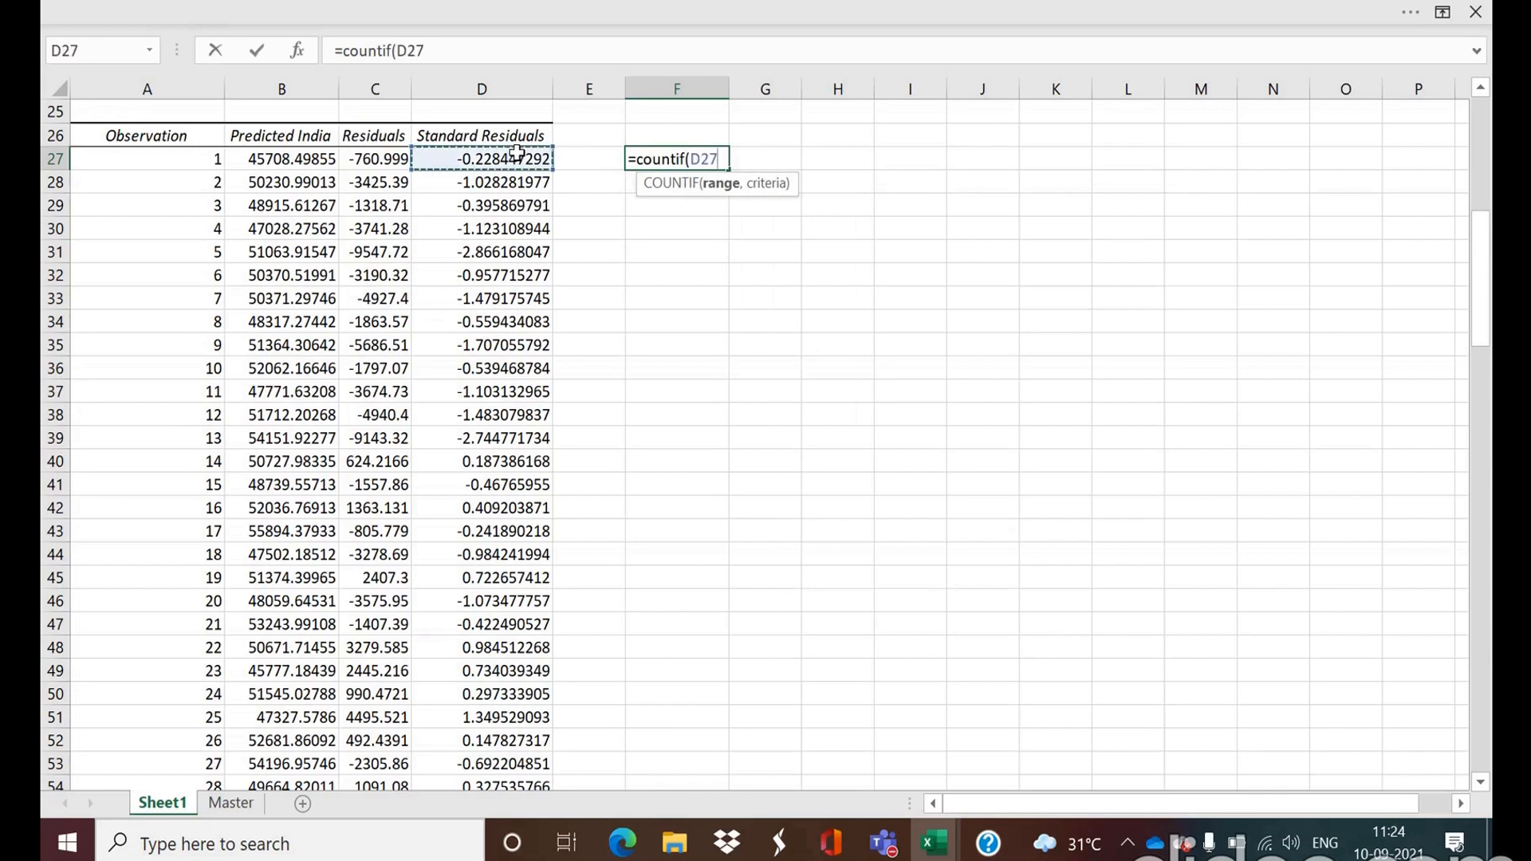
key(ctrl+shift+Down)
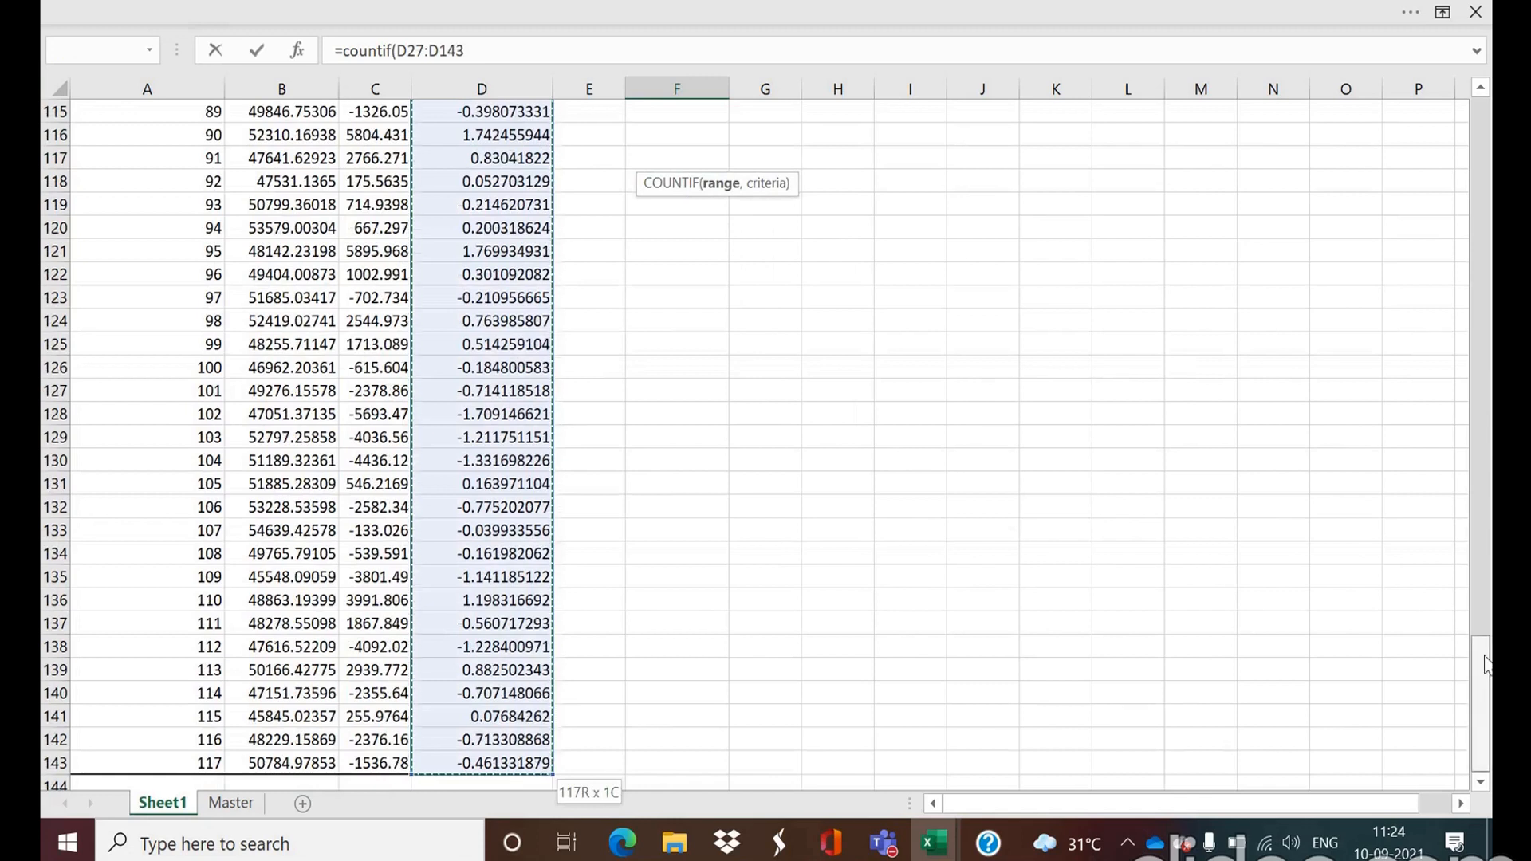
drag(1485, 664, 1383, 203)
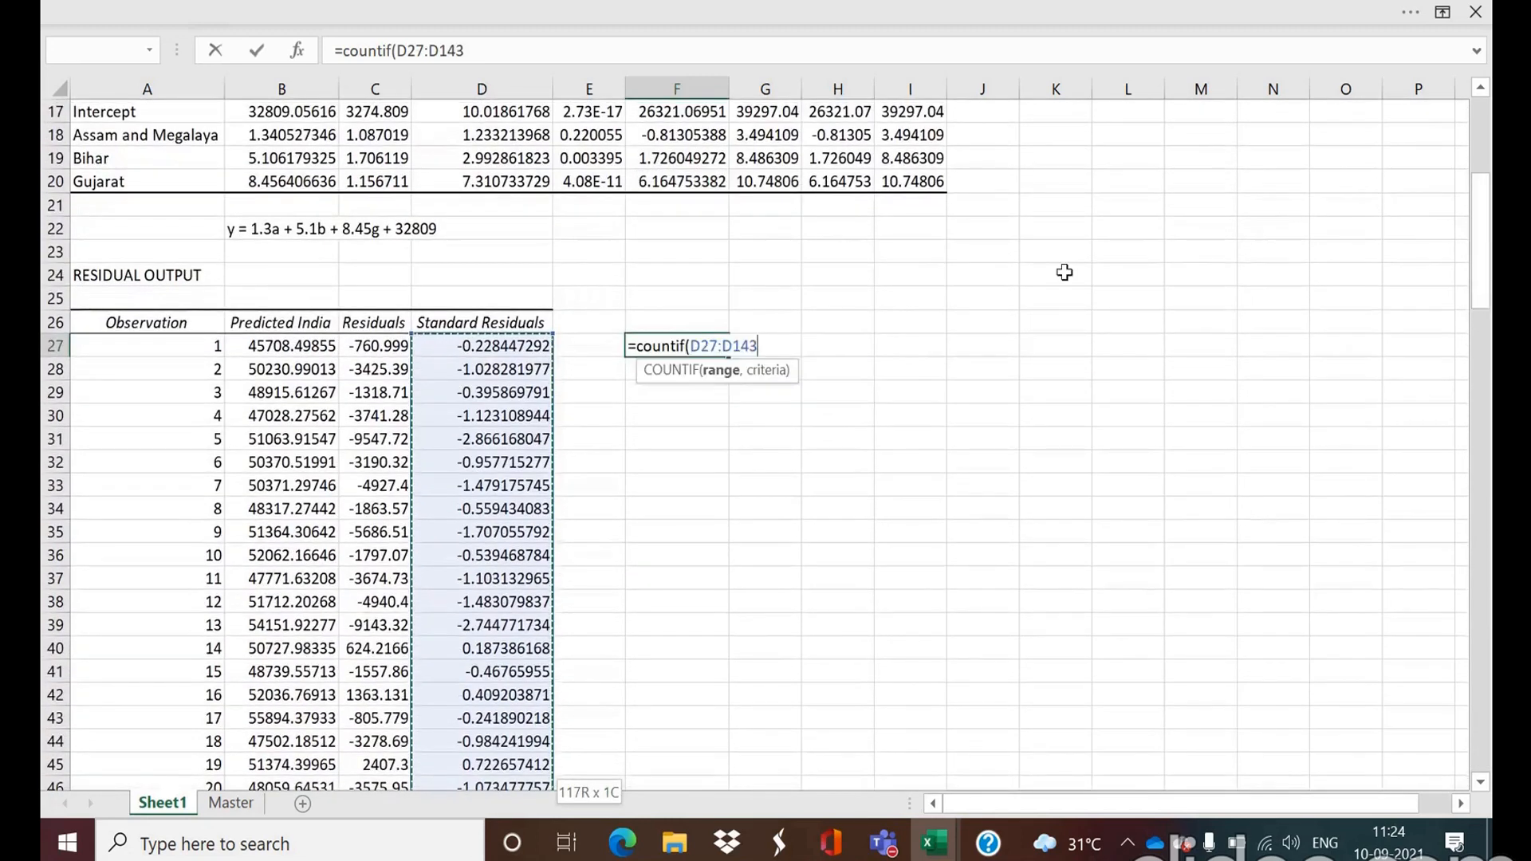
text(,)
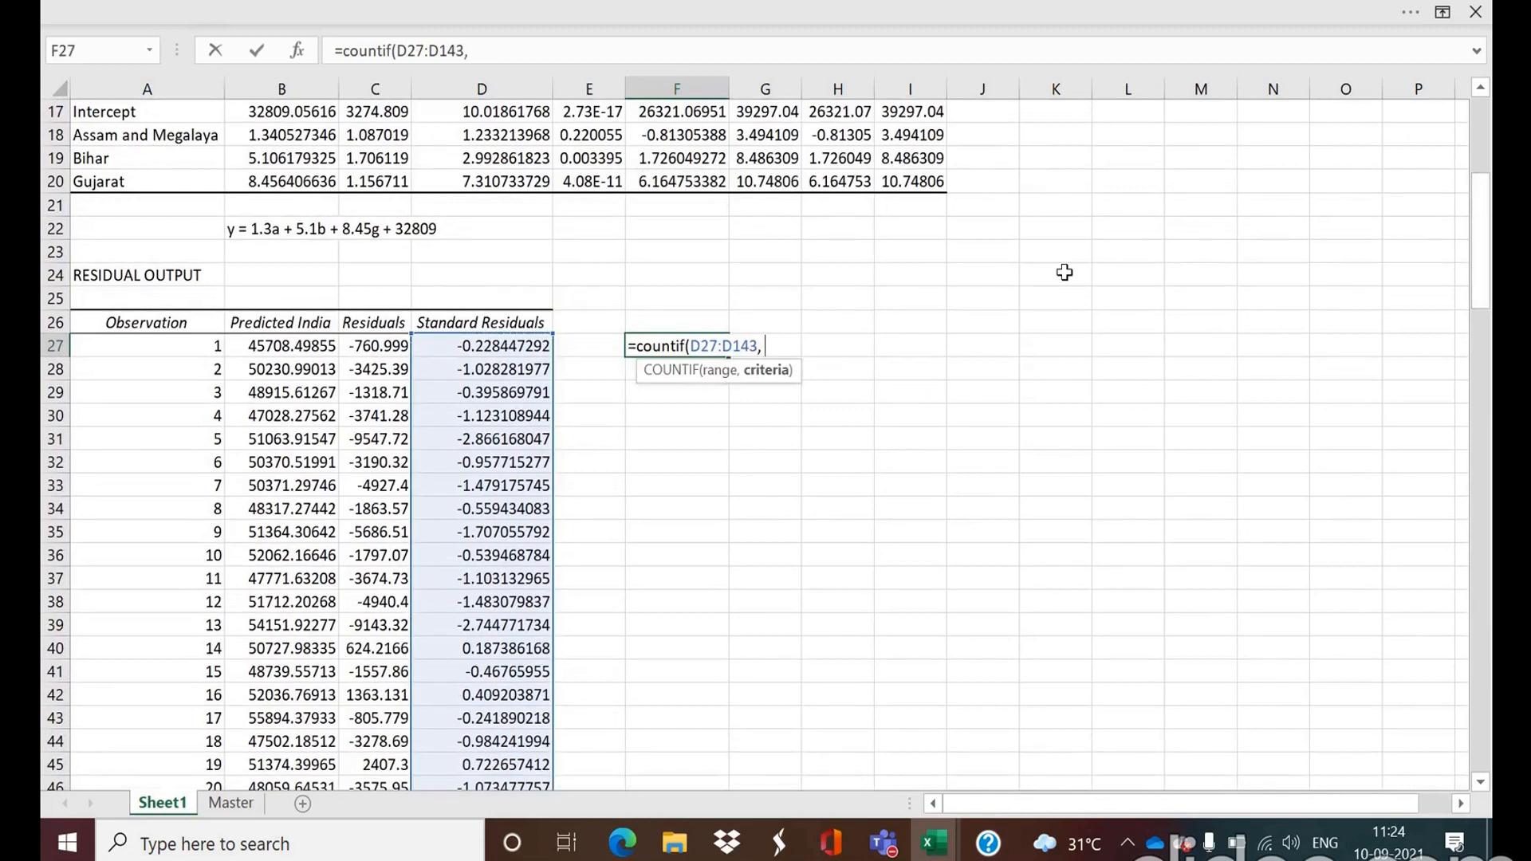
text(")
key(BackSpace)
text(">2"))
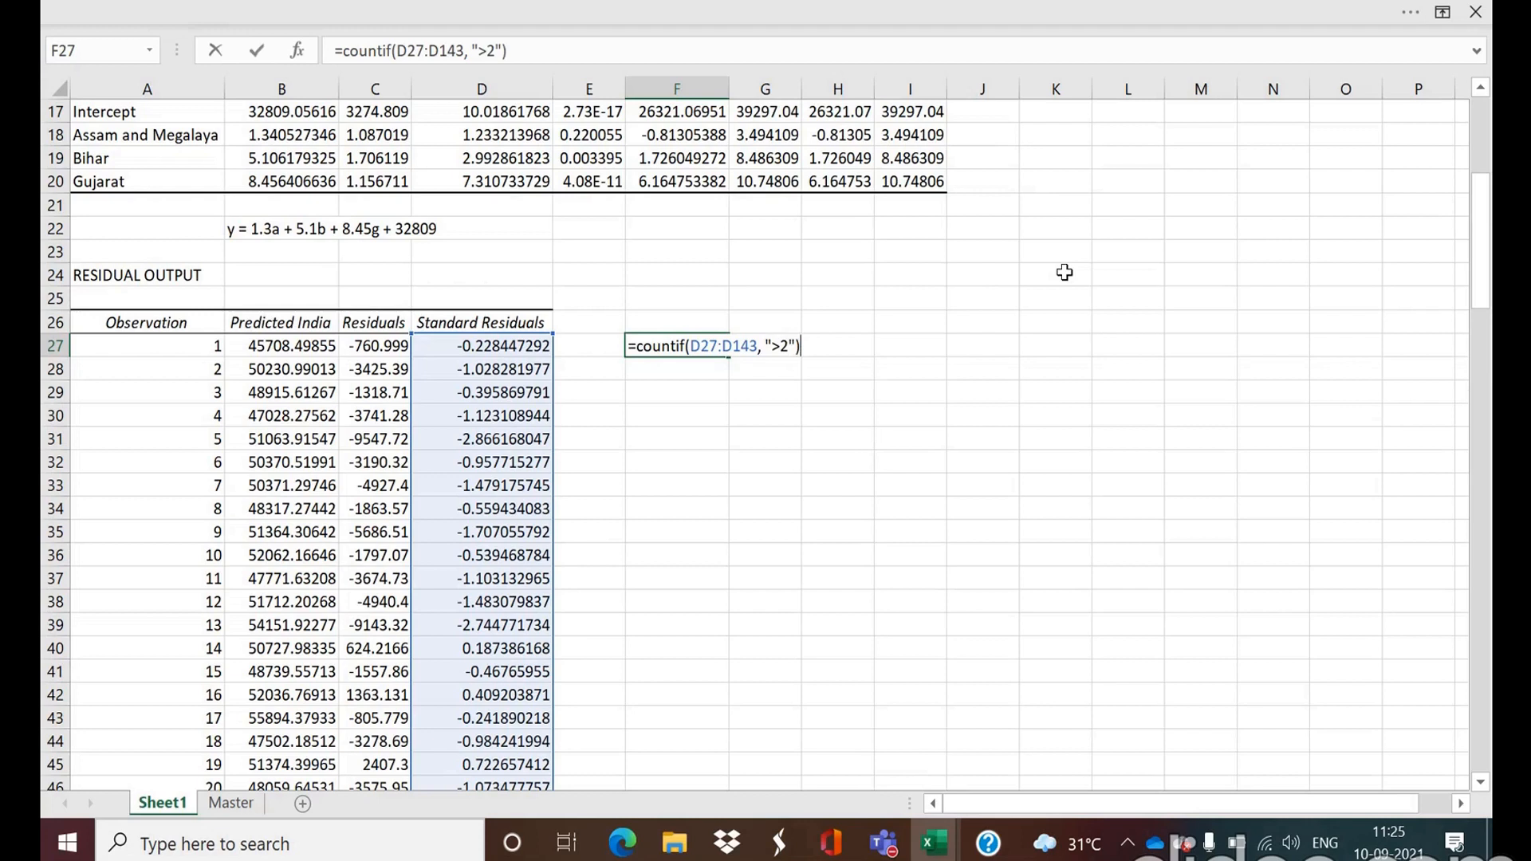
key(Return)
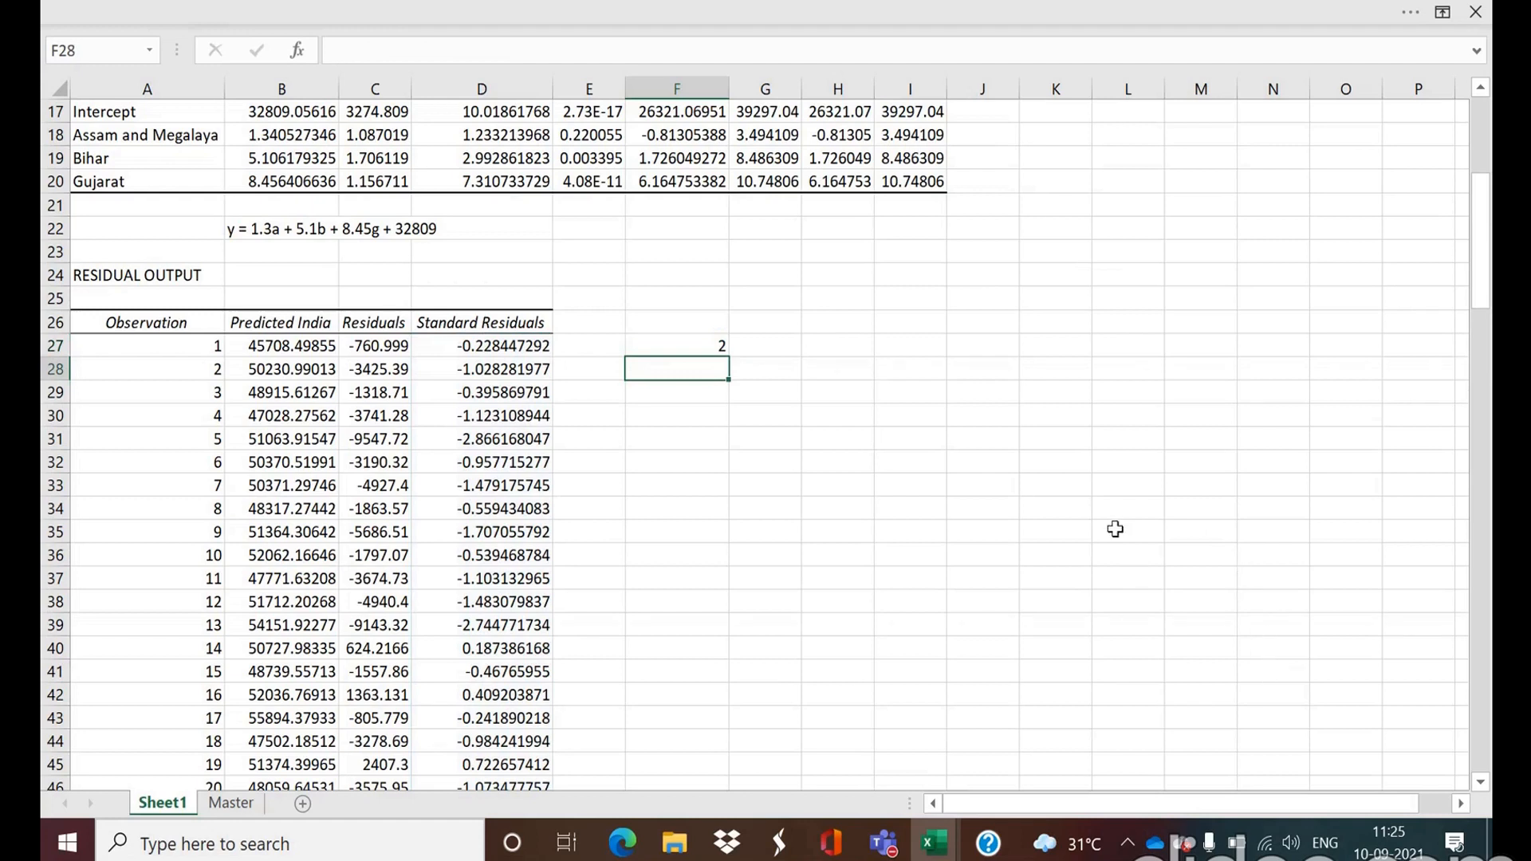
Step: Count the standard residuals below -2 in cell F28 with =COUNTIF(D27:D143,"<-2")
text(=cou)
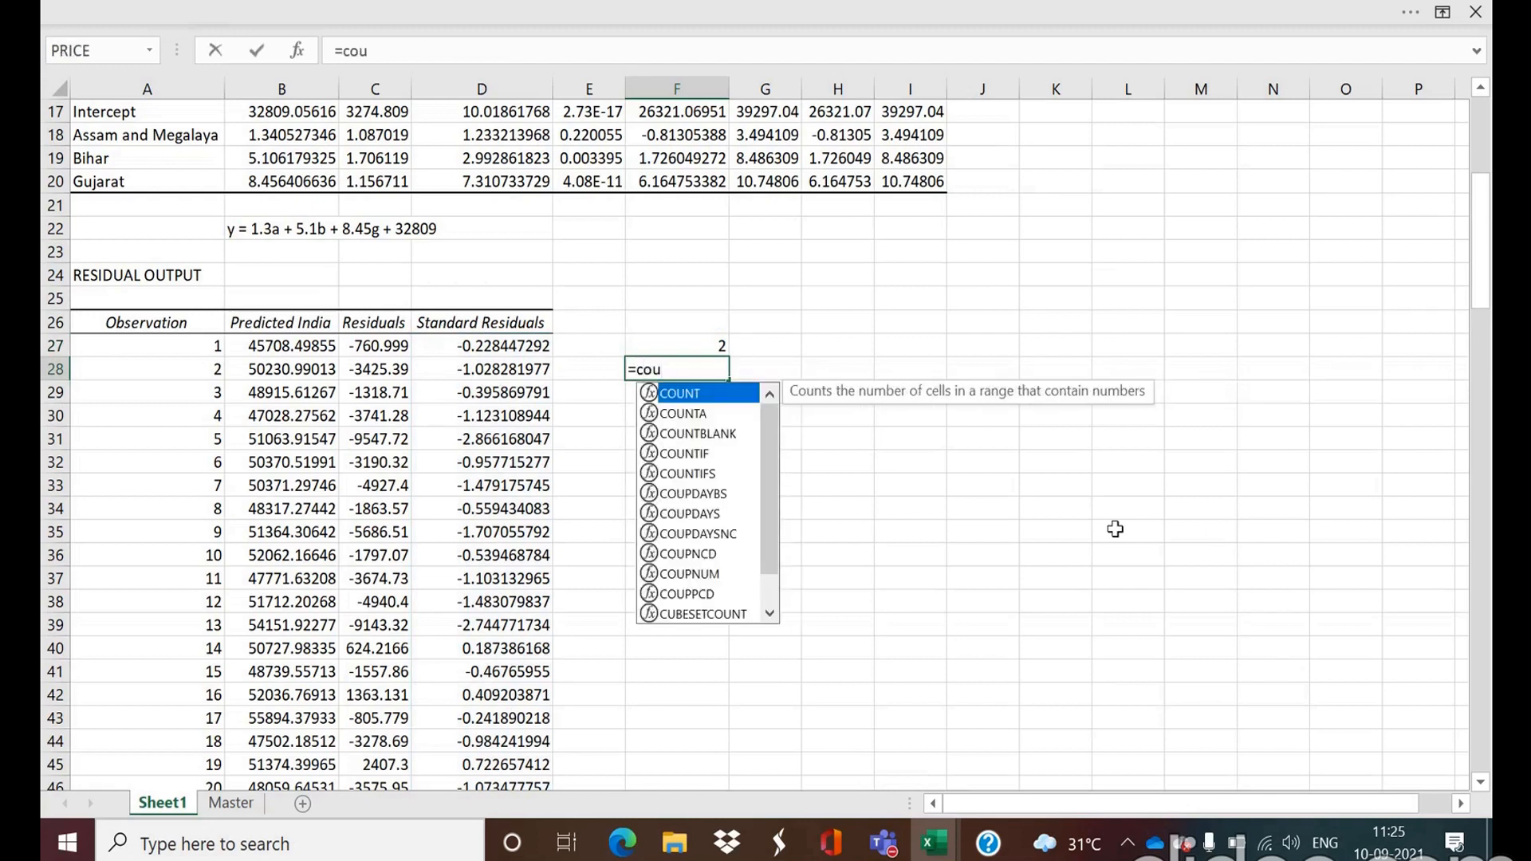
text(nt)
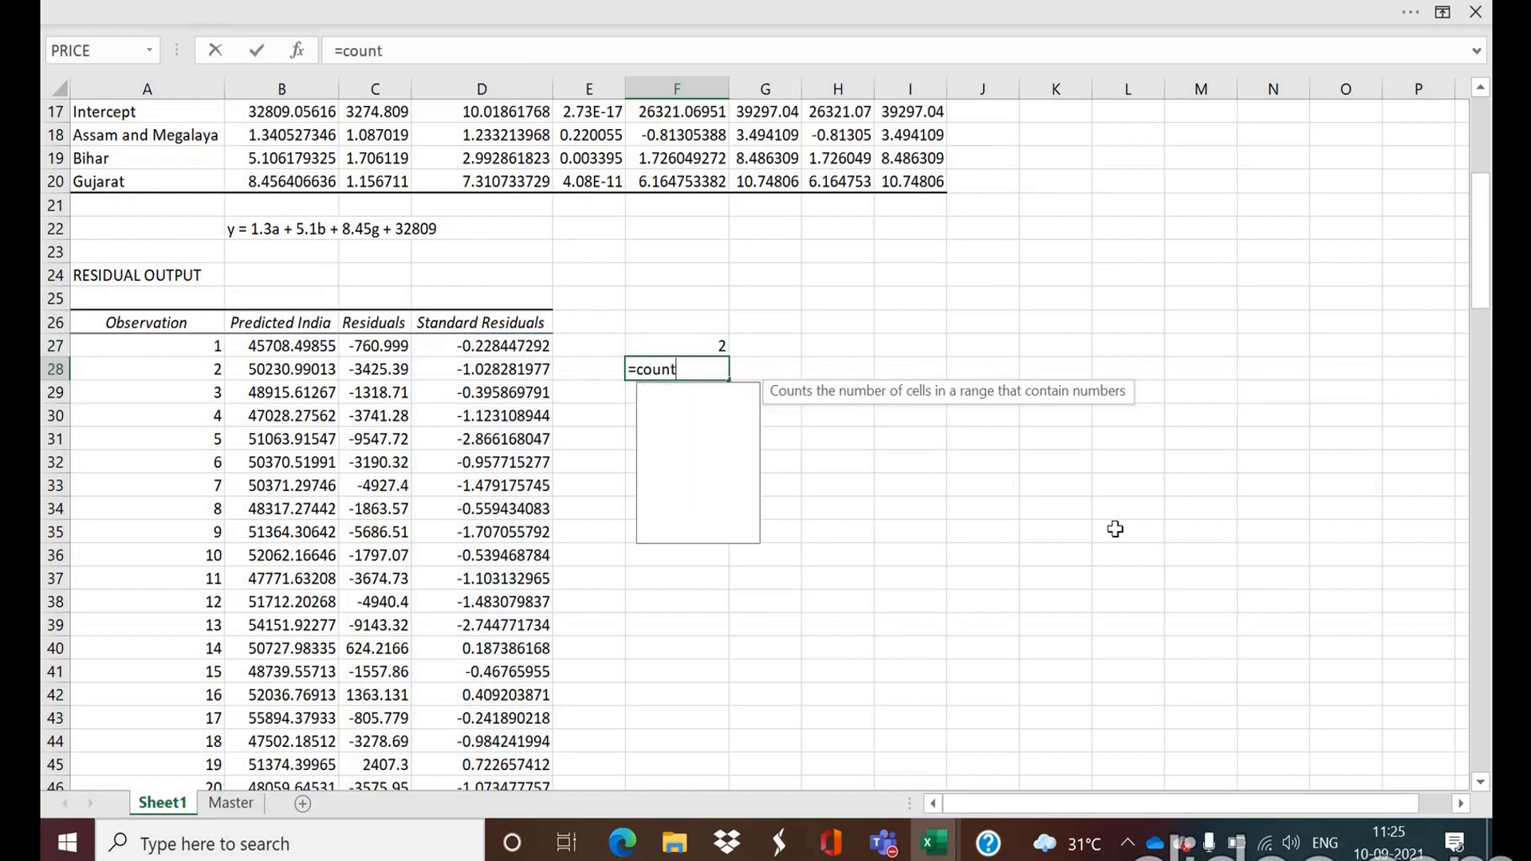
text(if)
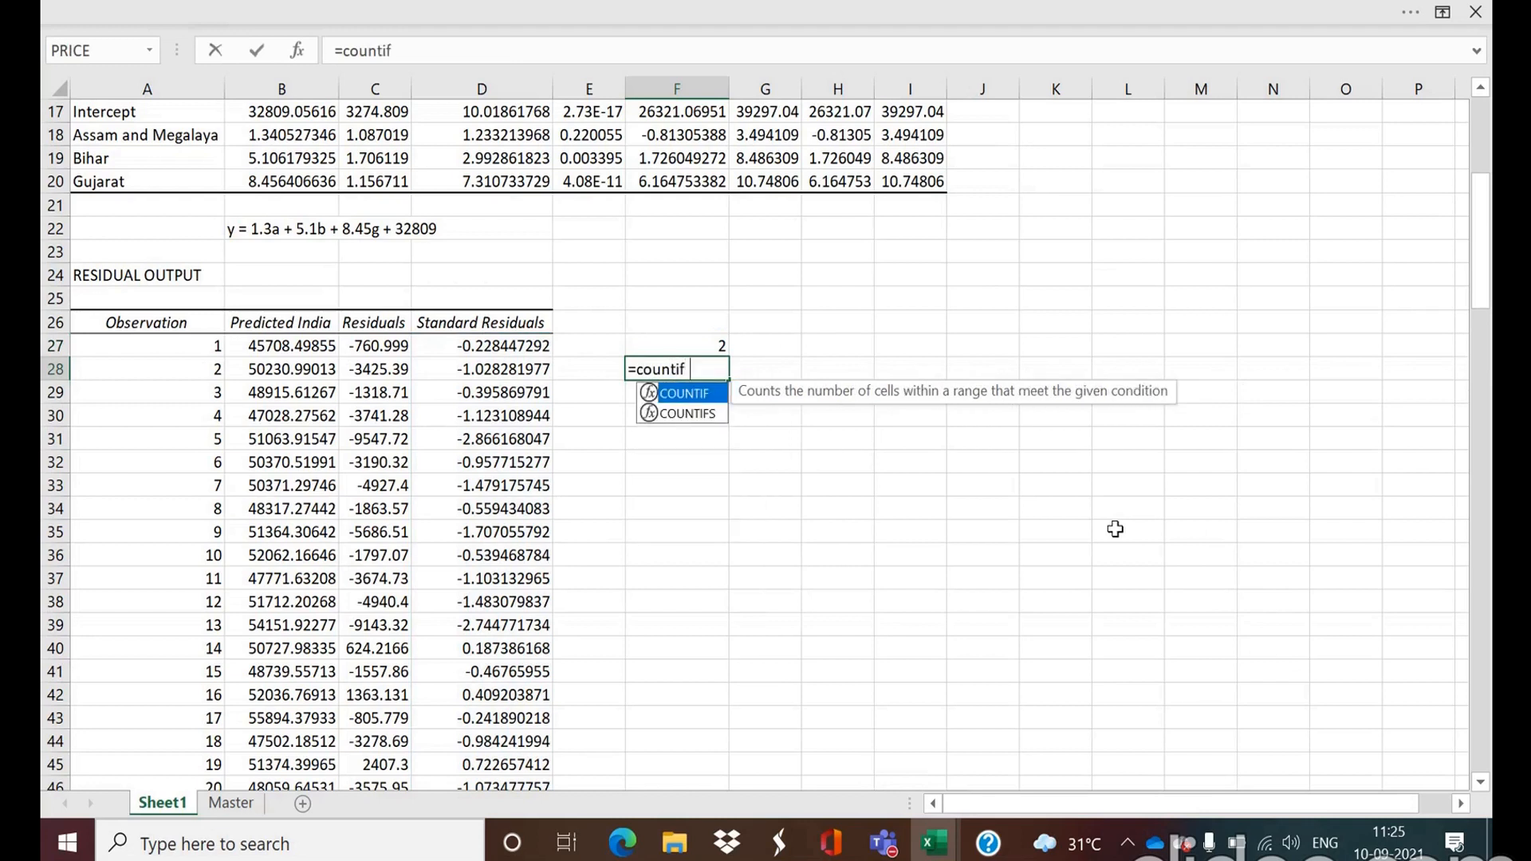
text(()
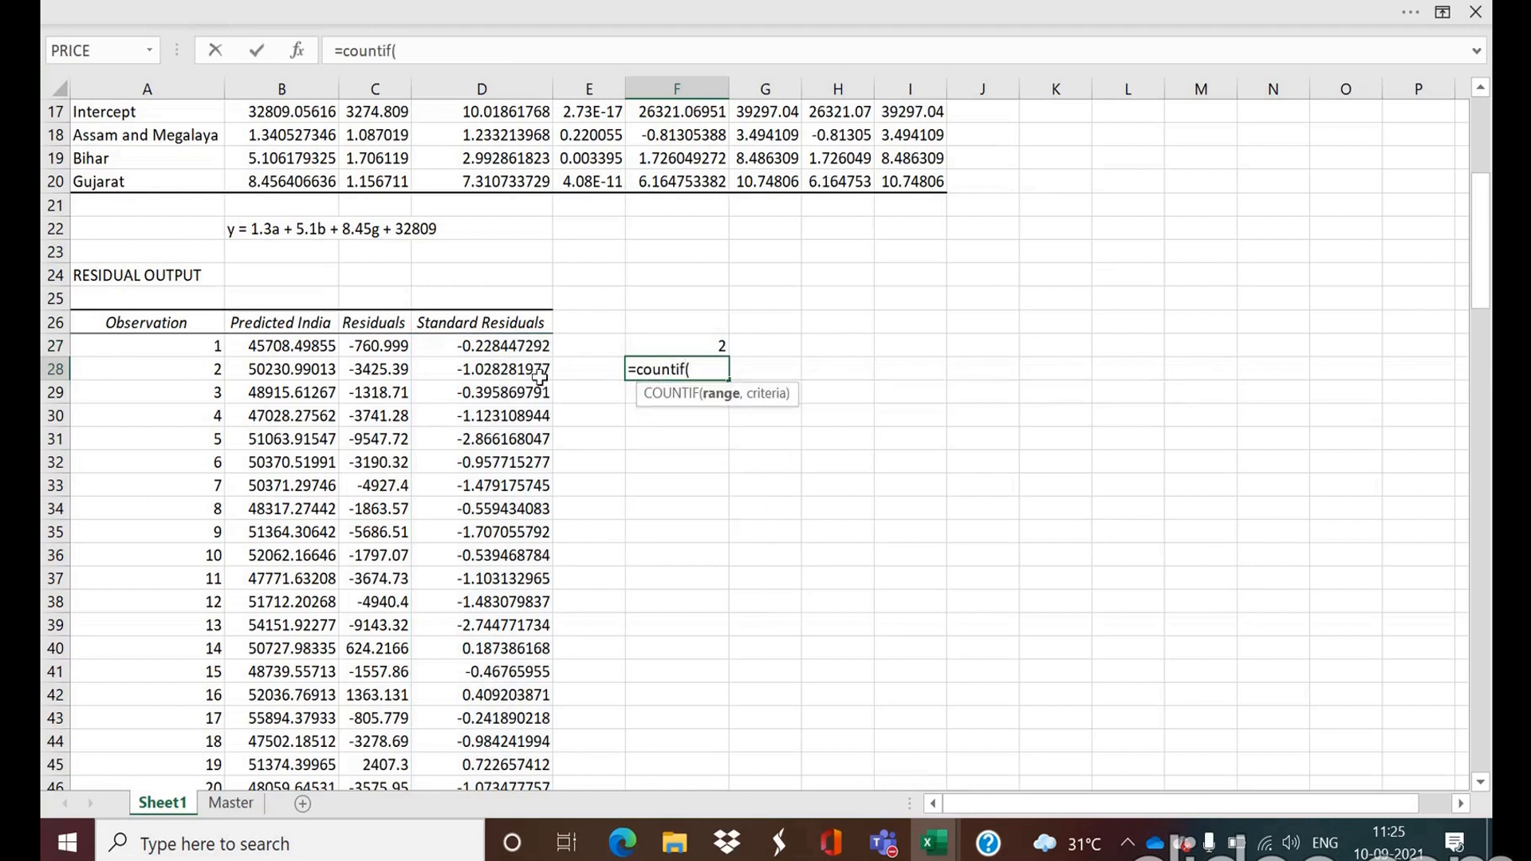
click(518, 348)
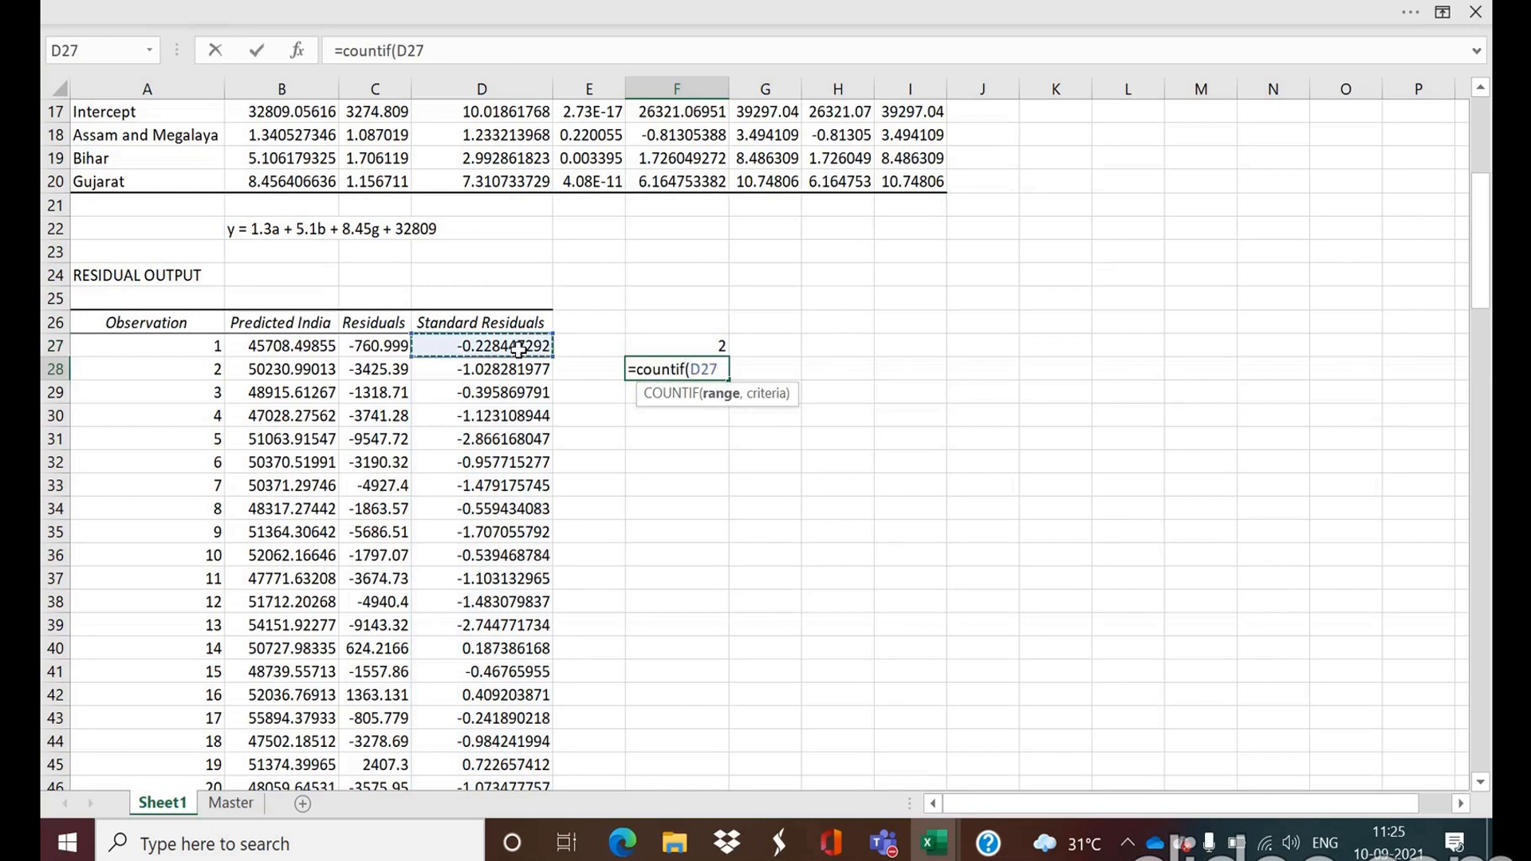
key(ctrl+shift+Down)
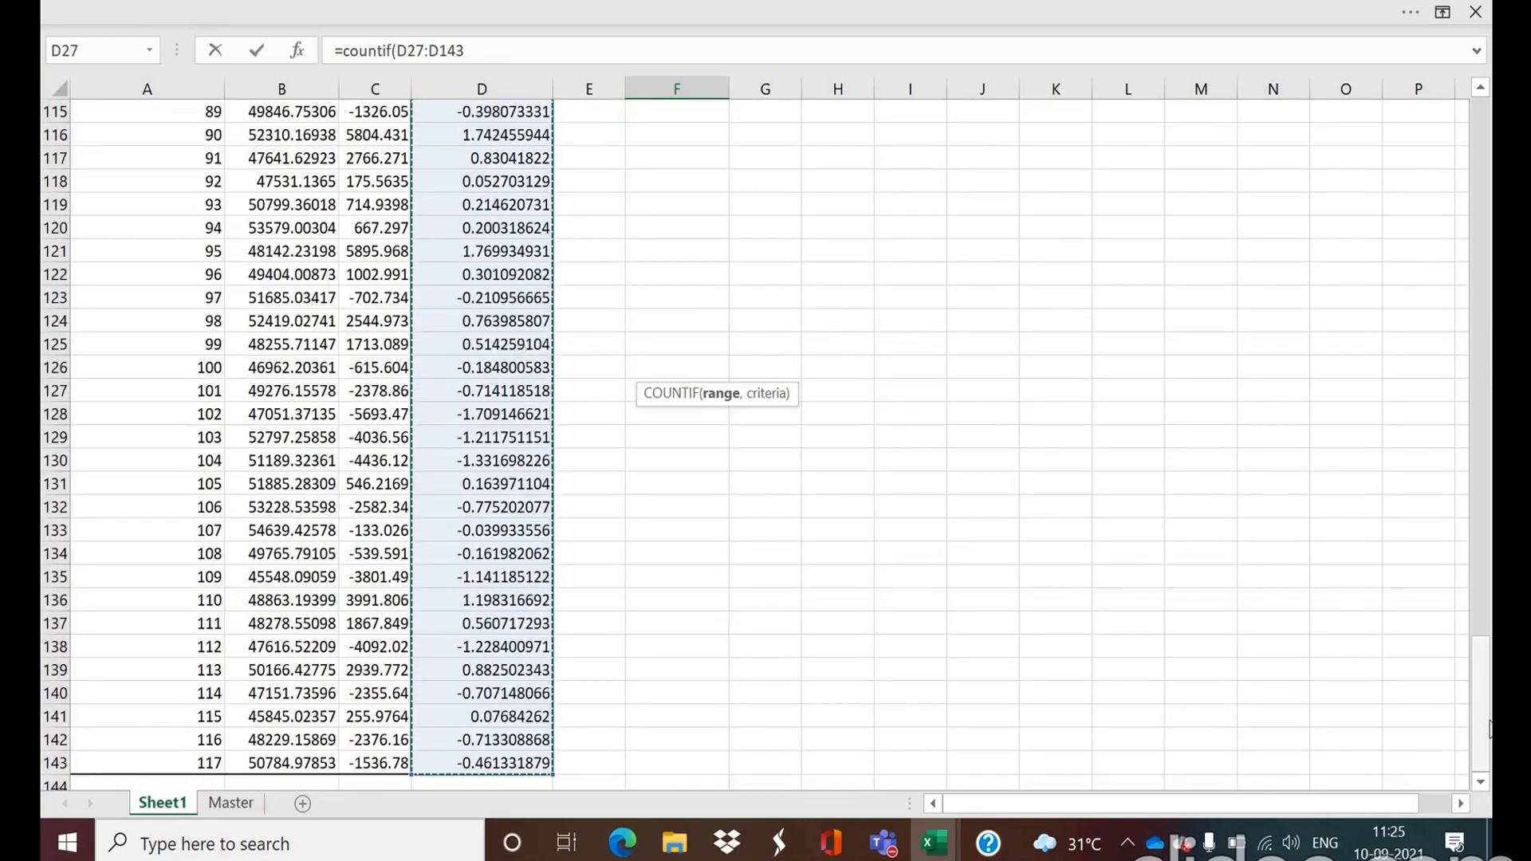
drag(1485, 729, 1426, 278)
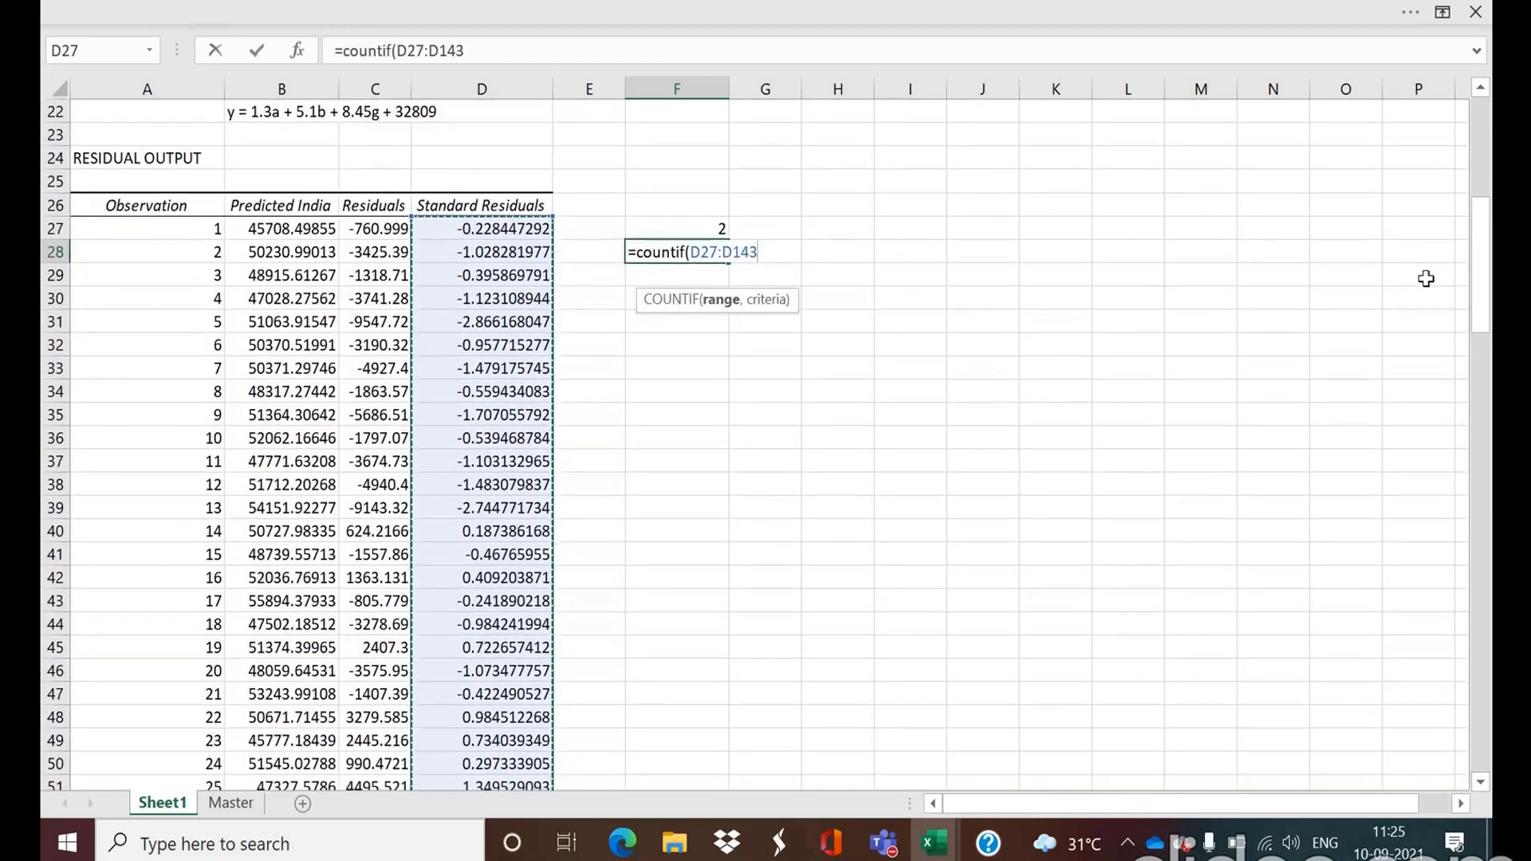
text(,)
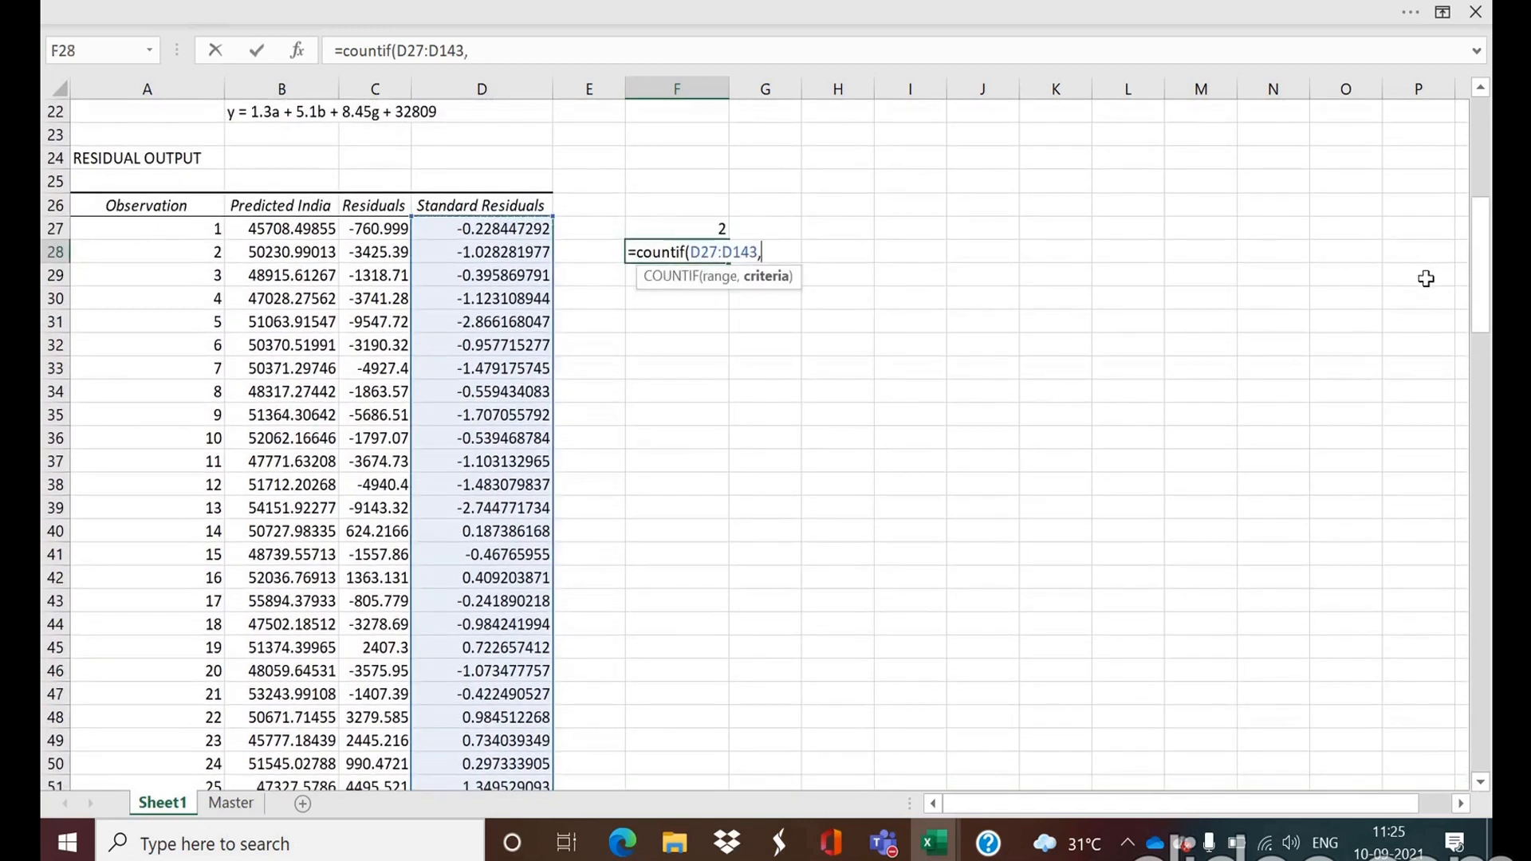
text("<-2"))
key(Return)
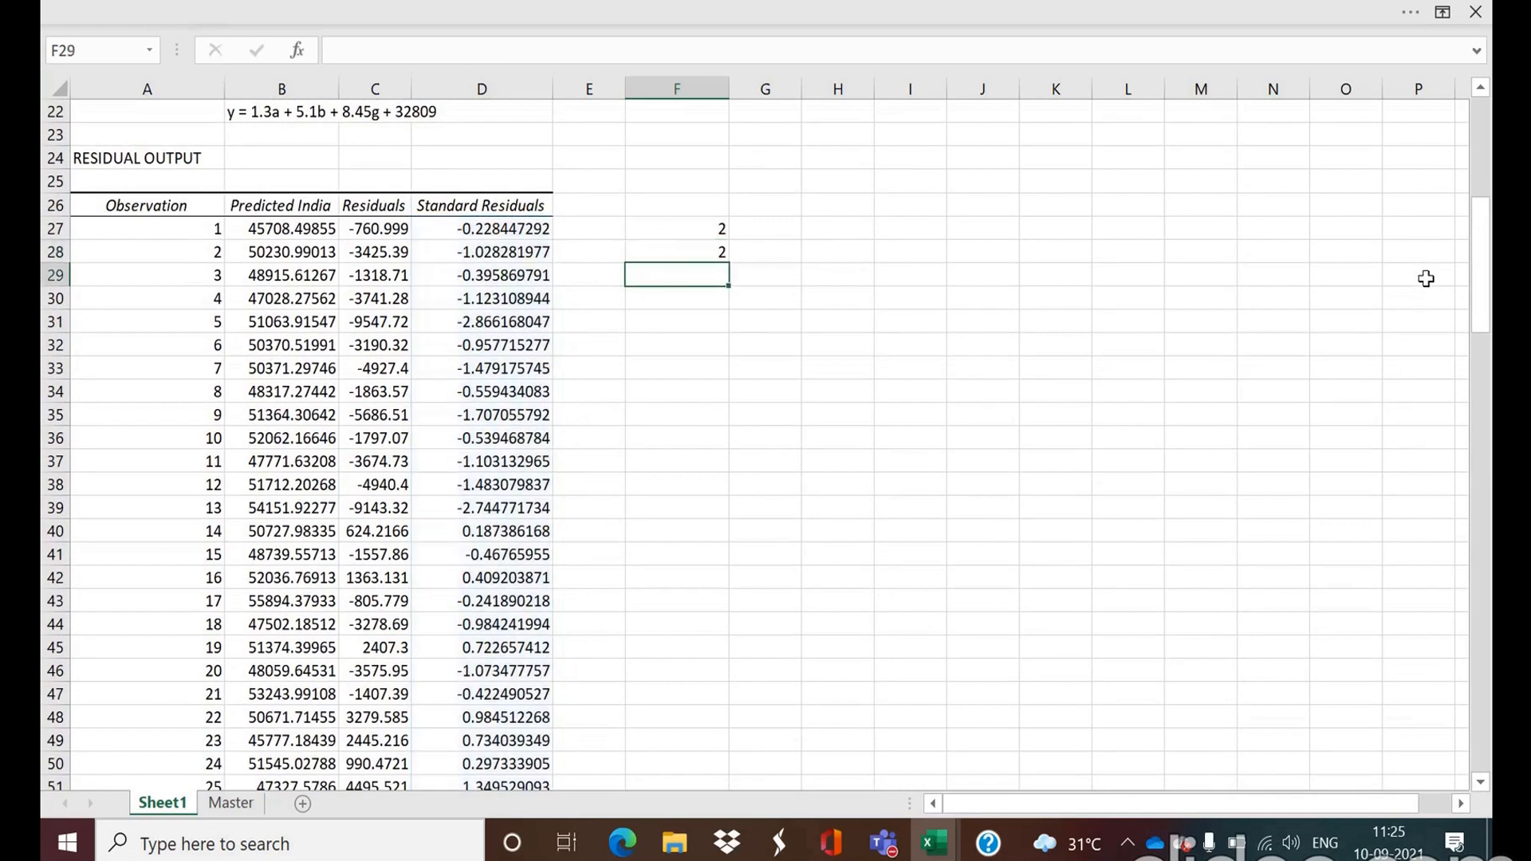
Step: Enter the note "4 Outliers" in cell F29 below the two counts
key(Up)
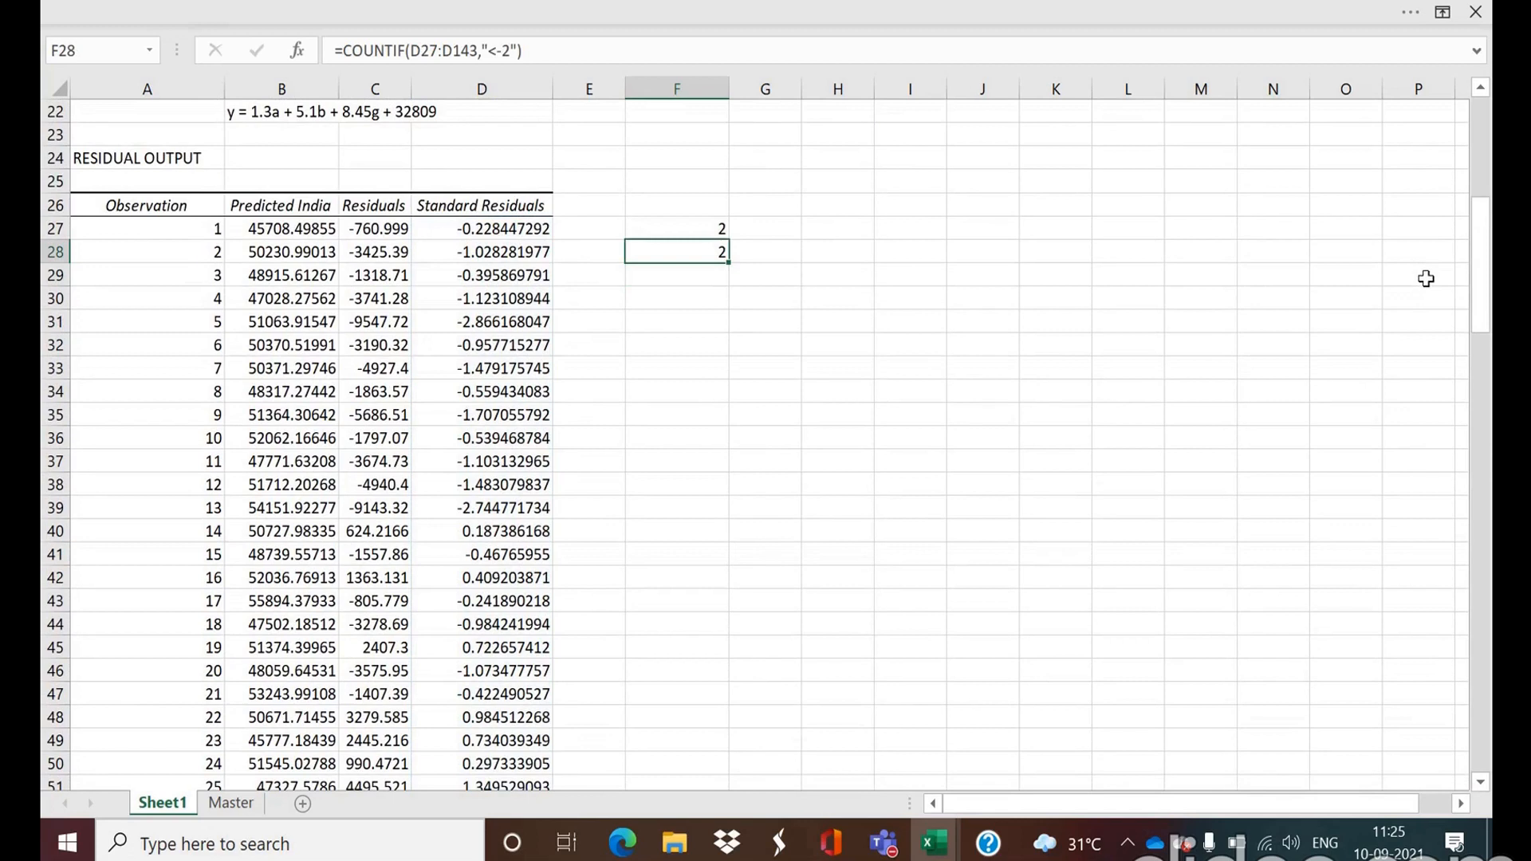
key(Down)
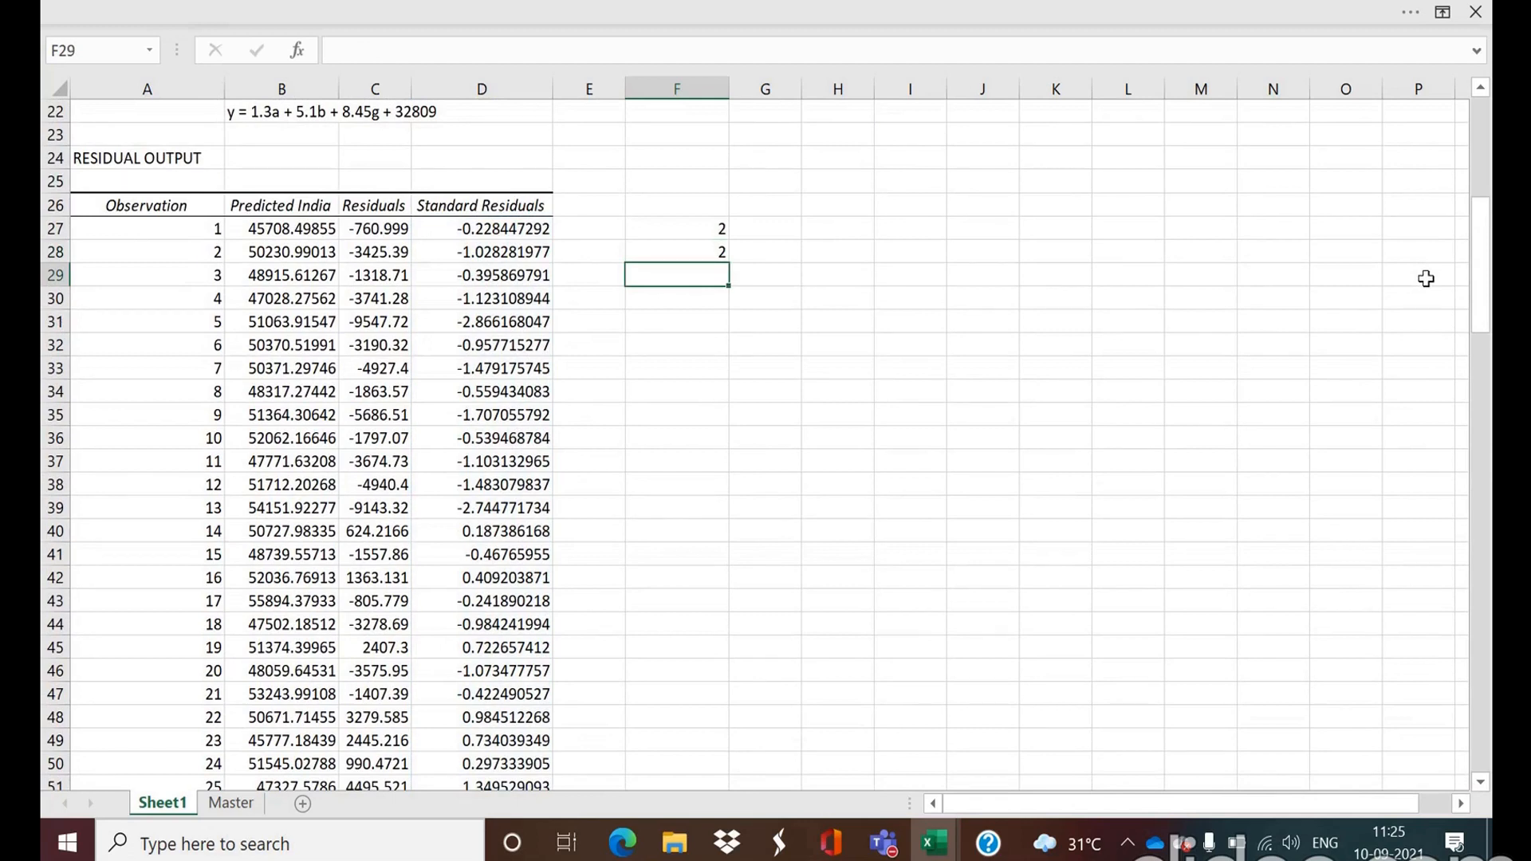
text(4 Outliers)
key(Return)
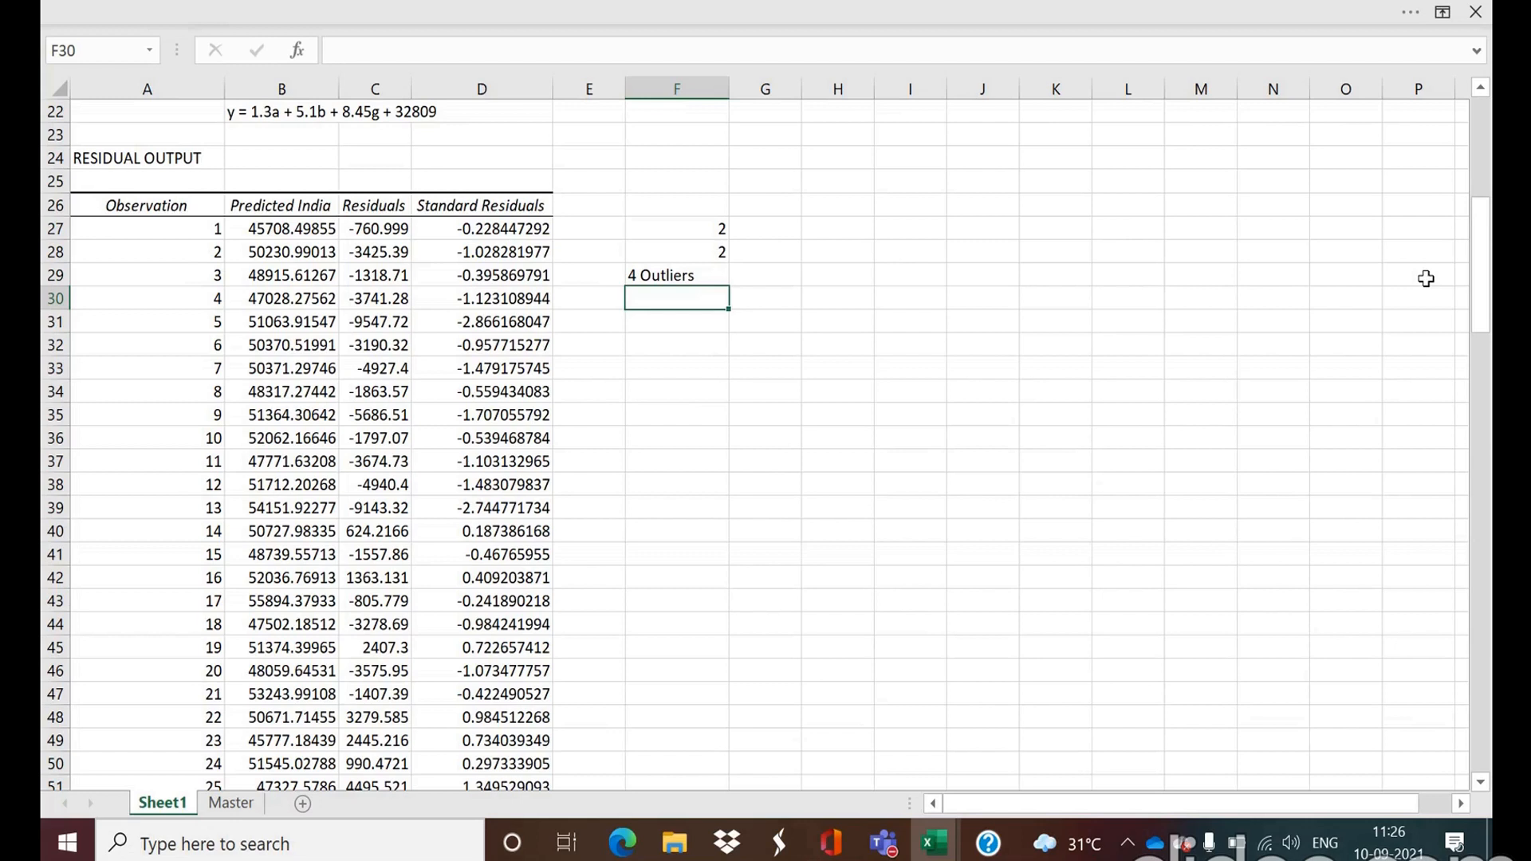
Step: Start a Regression analysis on the Master sheet with the India column $I$1:$I$118 as the Y range
click(233, 803)
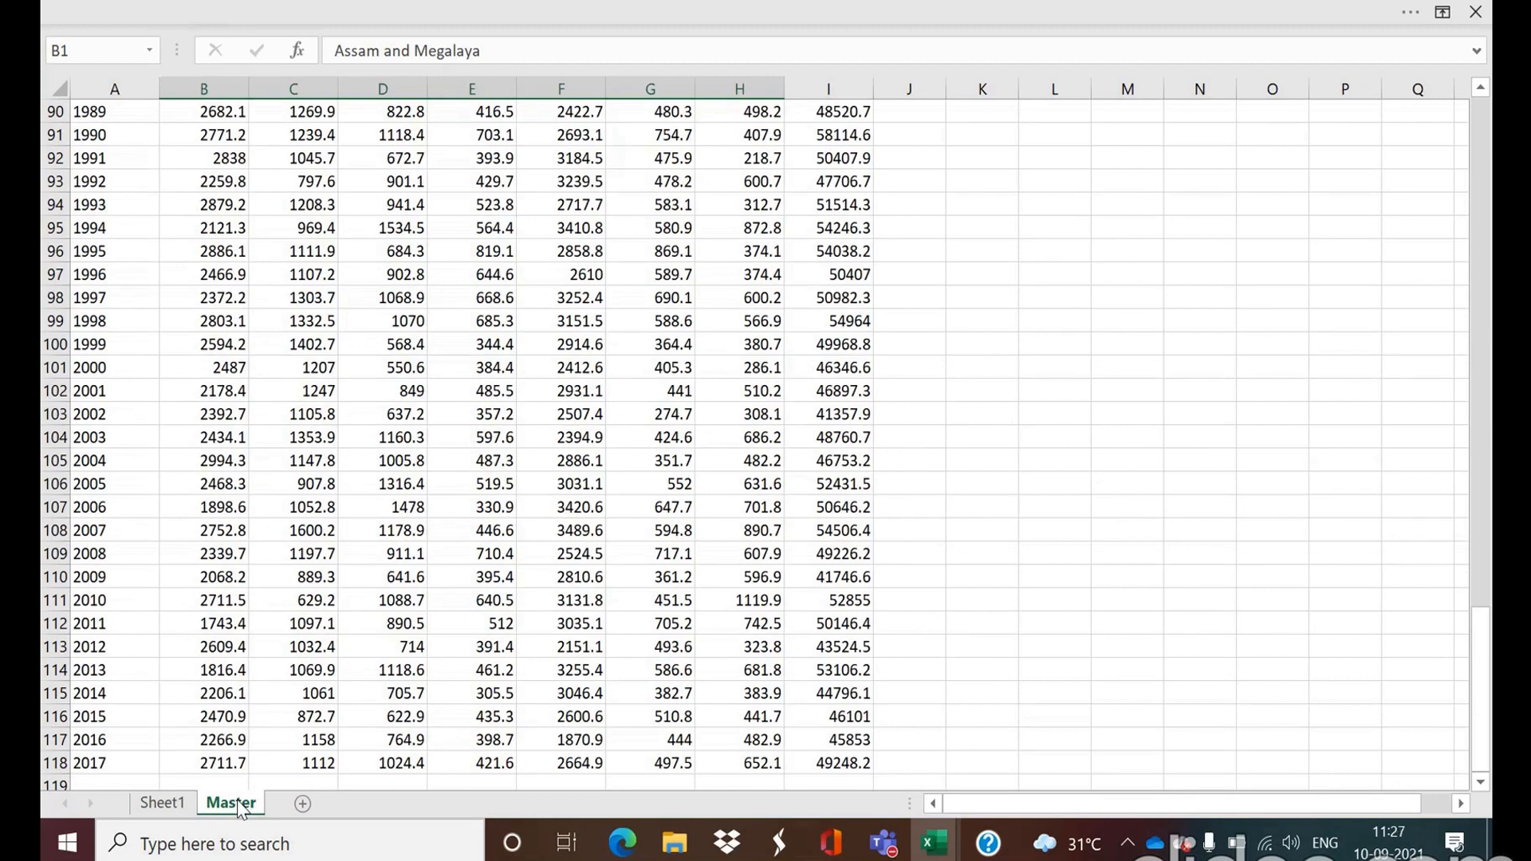
key(ctrl+Up)
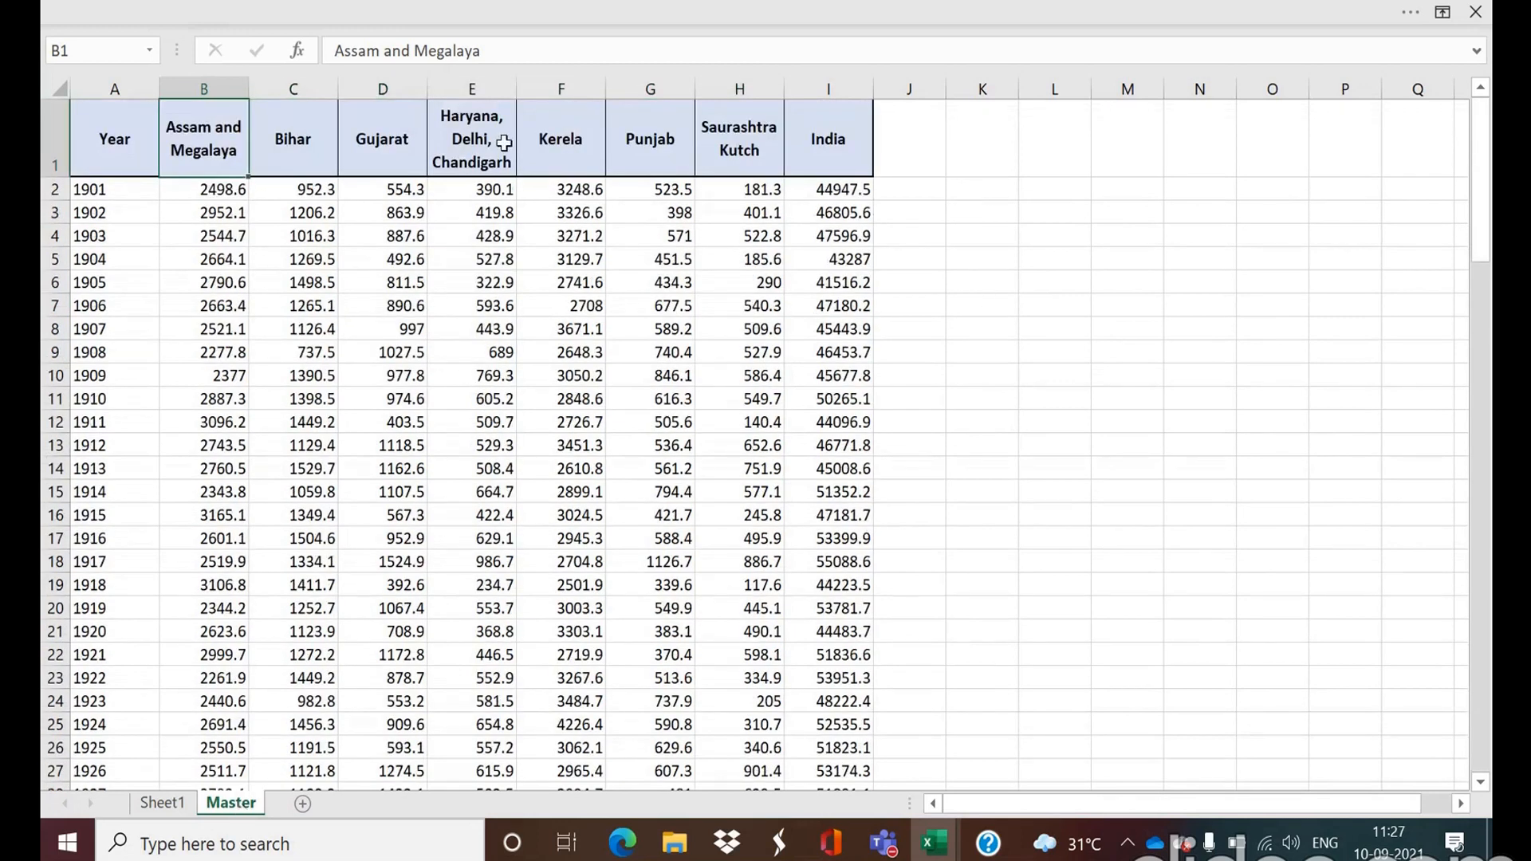
click(460, 149)
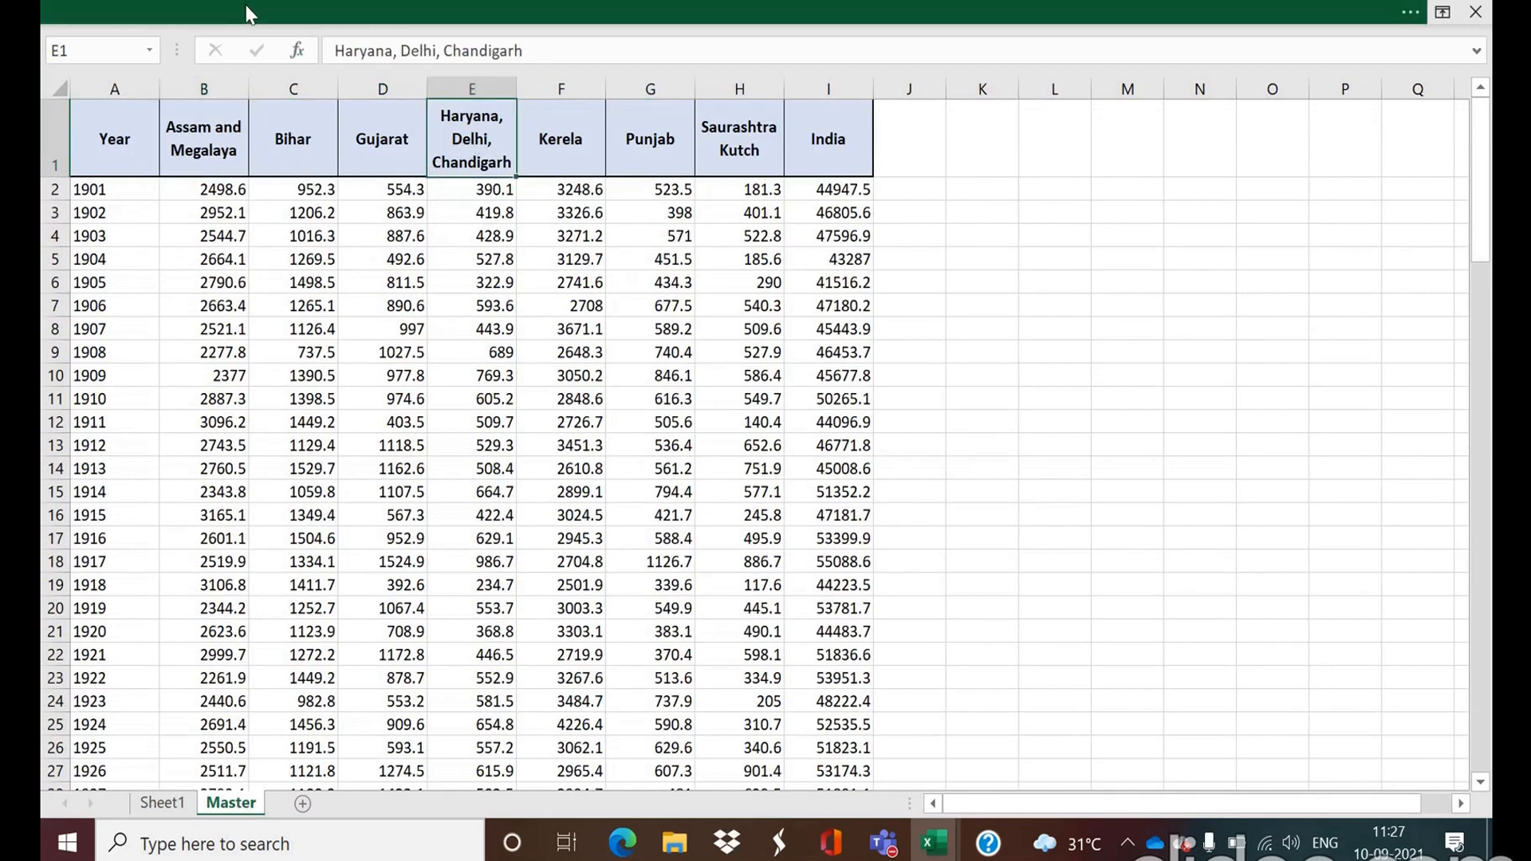
click(246, 7)
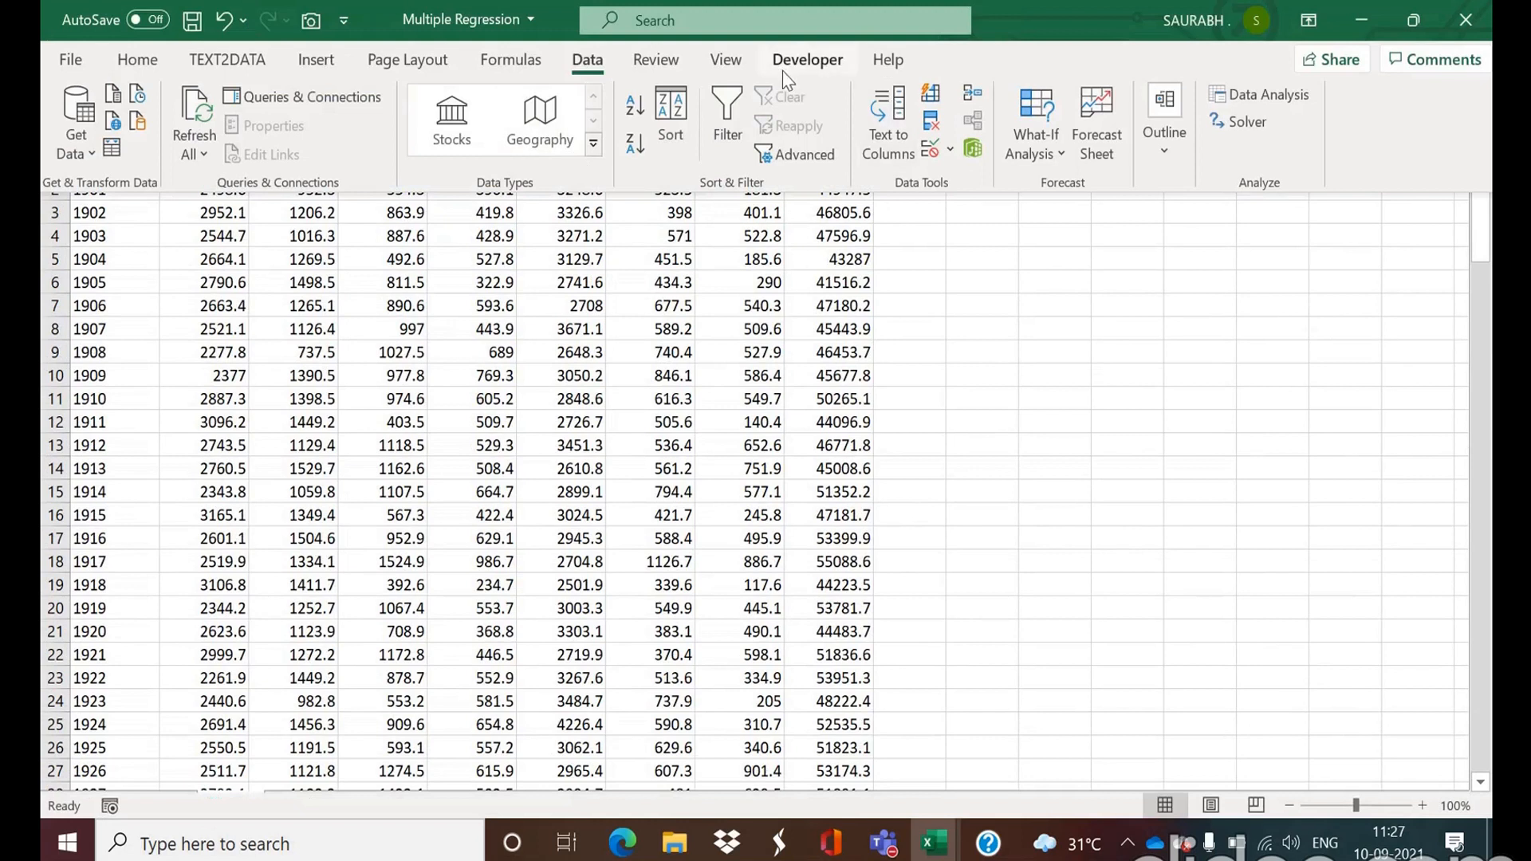
click(1268, 94)
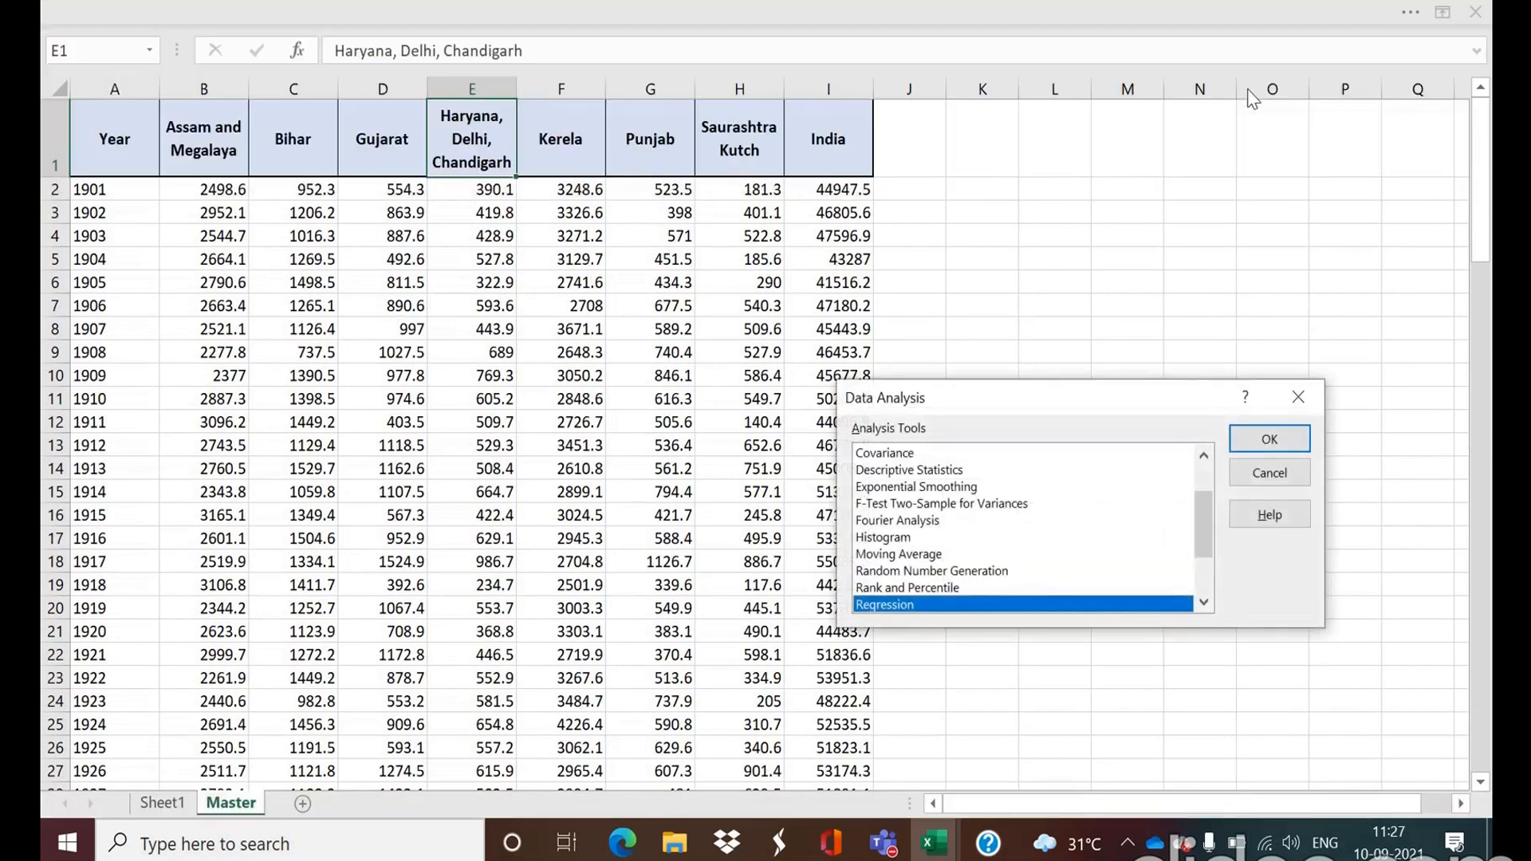
click(1267, 438)
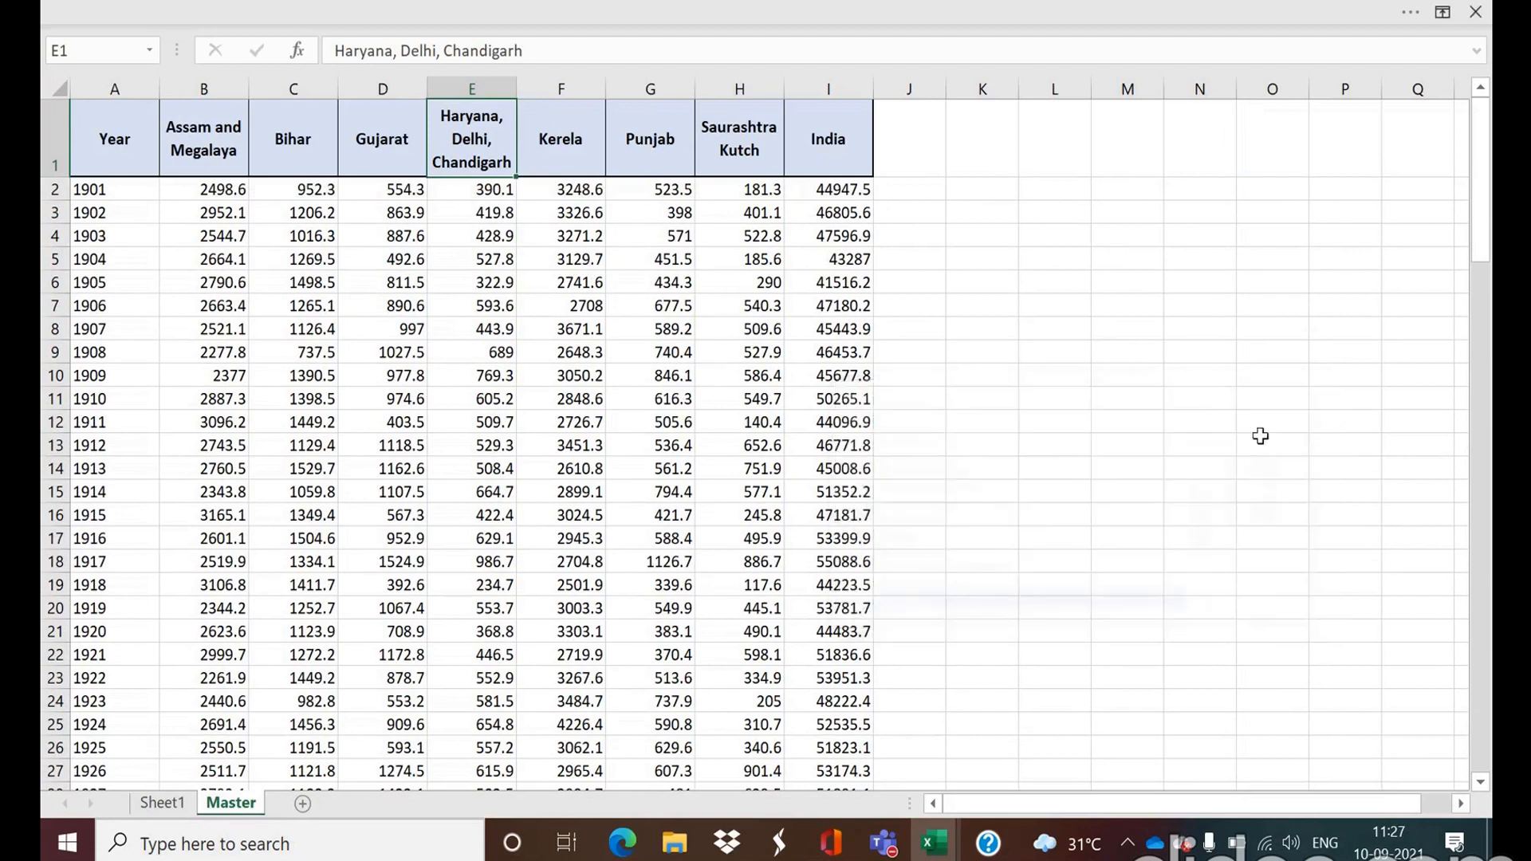
click(833, 158)
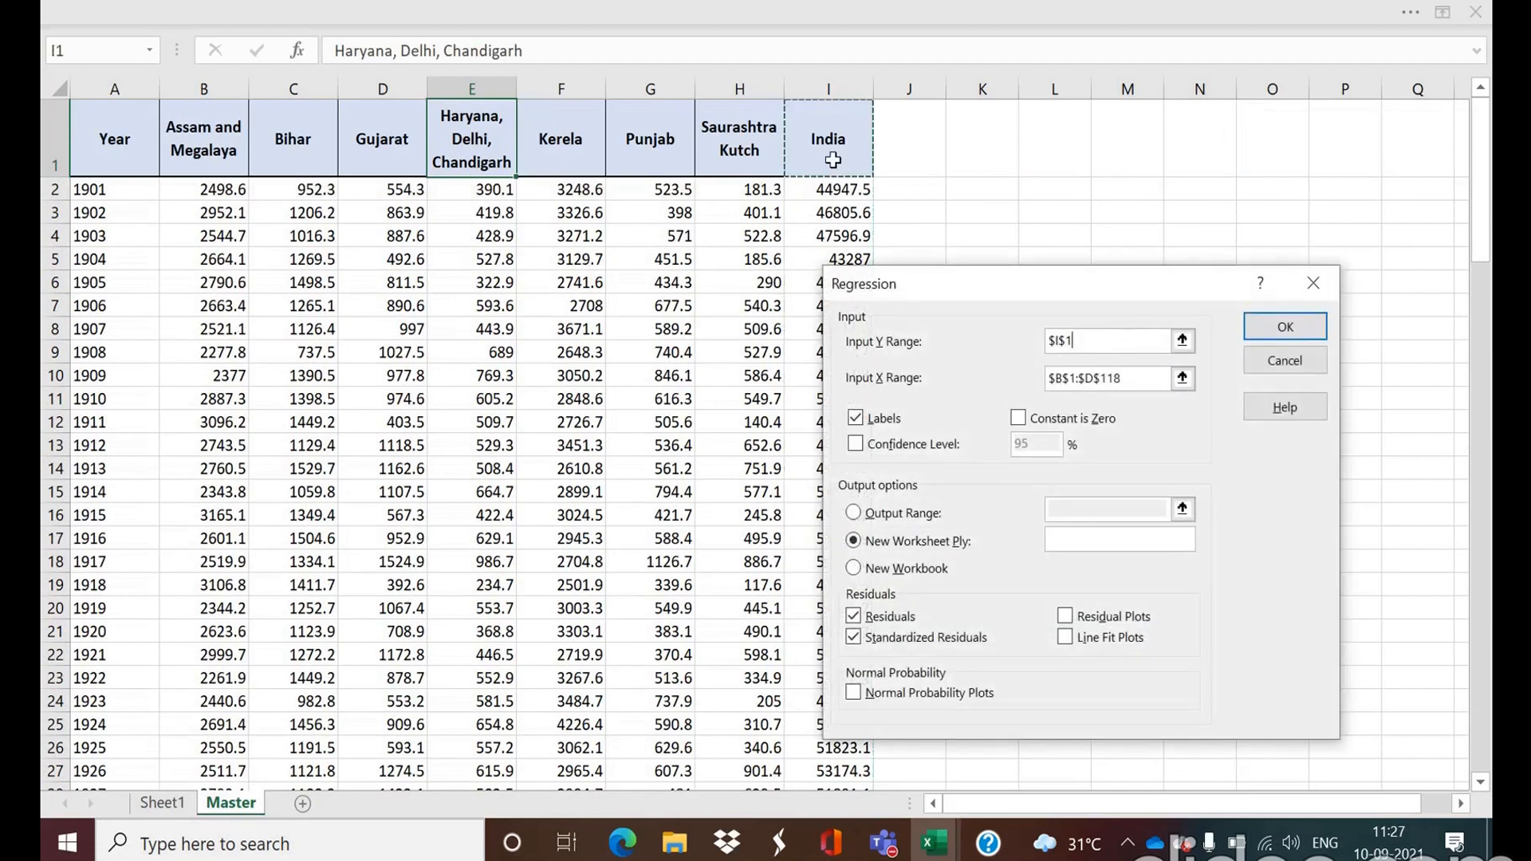
key(ctrl+shift+Down)
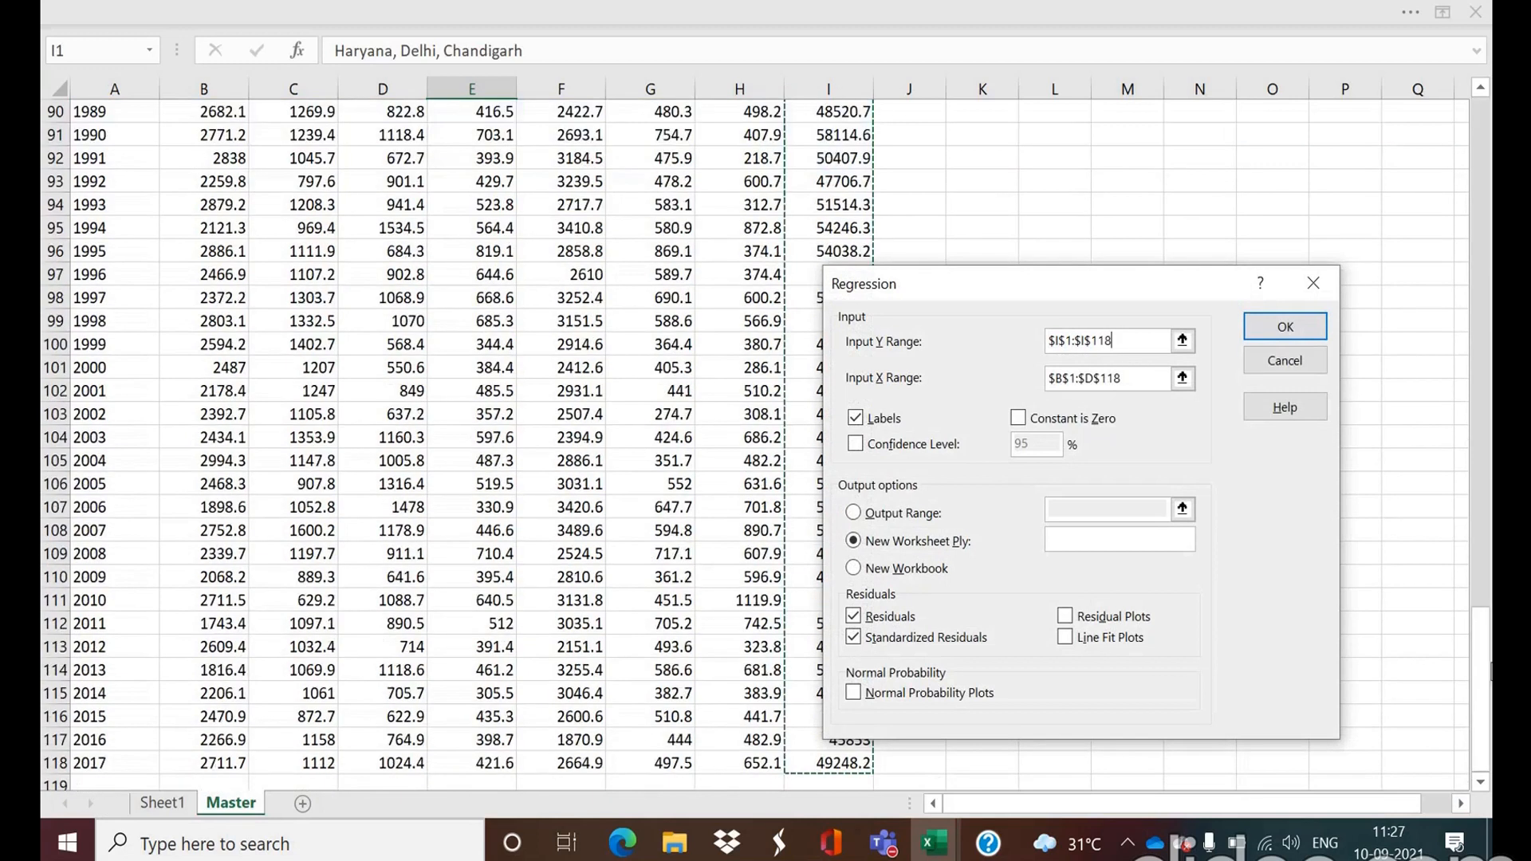
Step: Set the X range to the Haryana through Saurashtra Kutch columns, $E$1:$H$118, and run the regression to a new worksheet
drag(1476, 534, 1472, 108)
click(1133, 378)
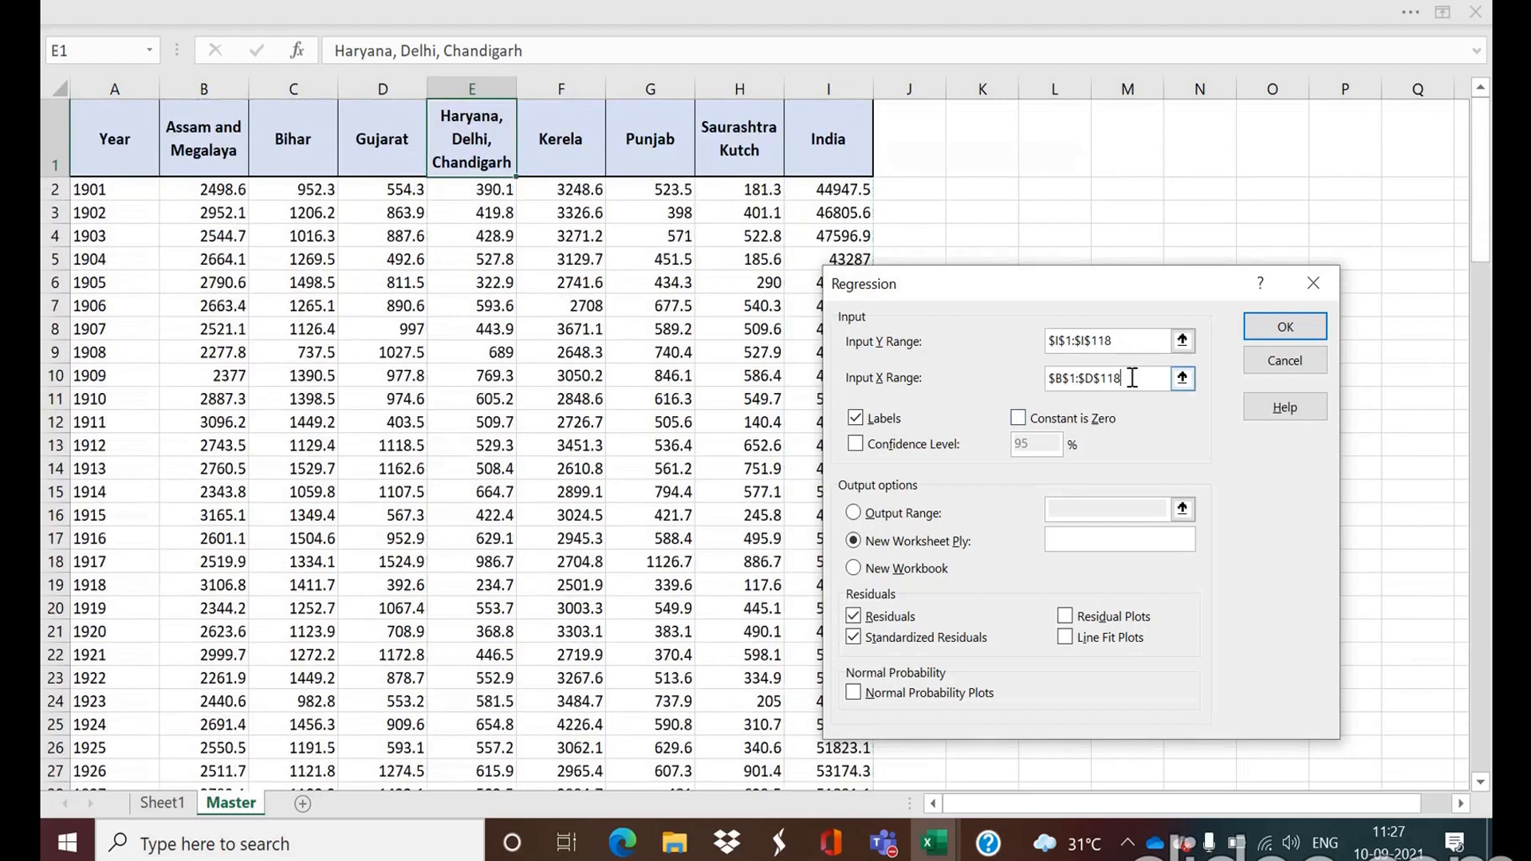
key(BackSpace)
key(BackSpace)
key(BackSpace)
key(BackSpace)
key(BackSpace)
key(BackSpace)
key(BackSpace)
key(BackSpace)
key(BackSpace)
key(BackSpace)
key(BackSpace)
drag(478, 151, 722, 144)
text(18)
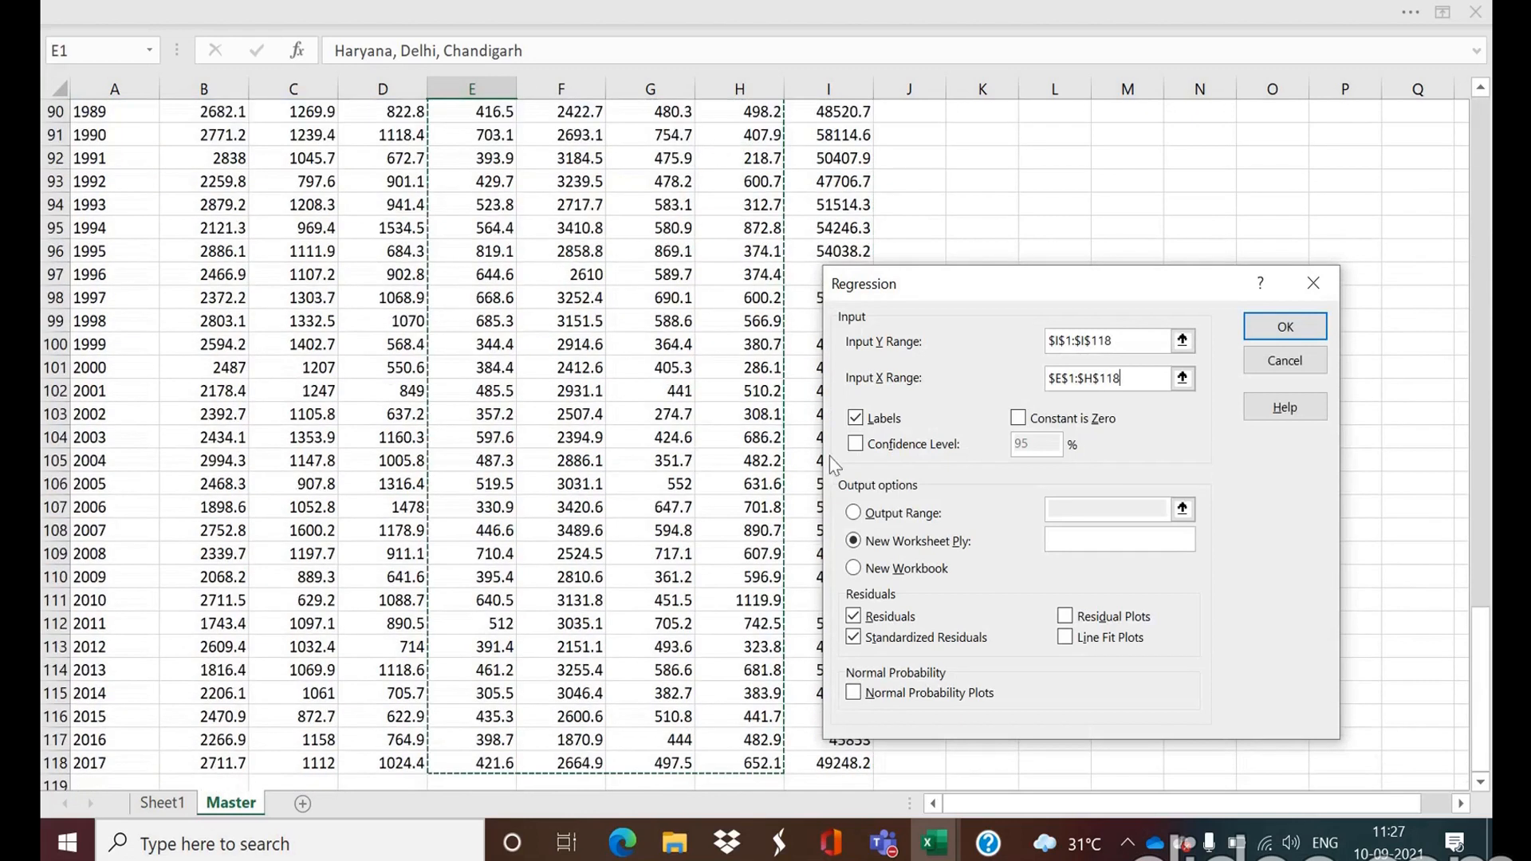
click(1280, 332)
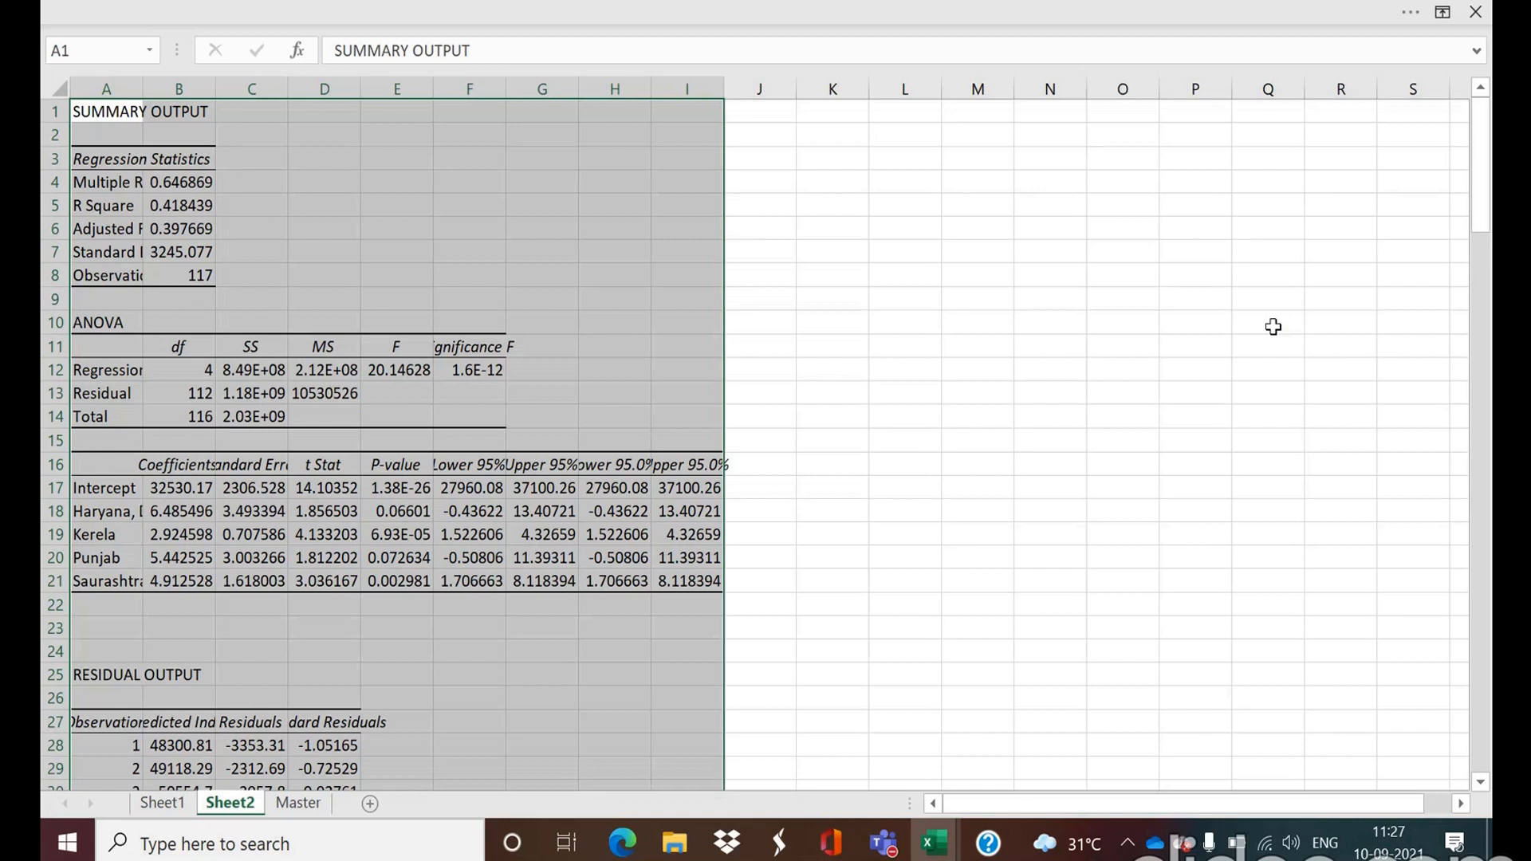
Step: Autofit column B of the new regression summary and check the Significance F value in the ANOVA table
double_click(207, 80)
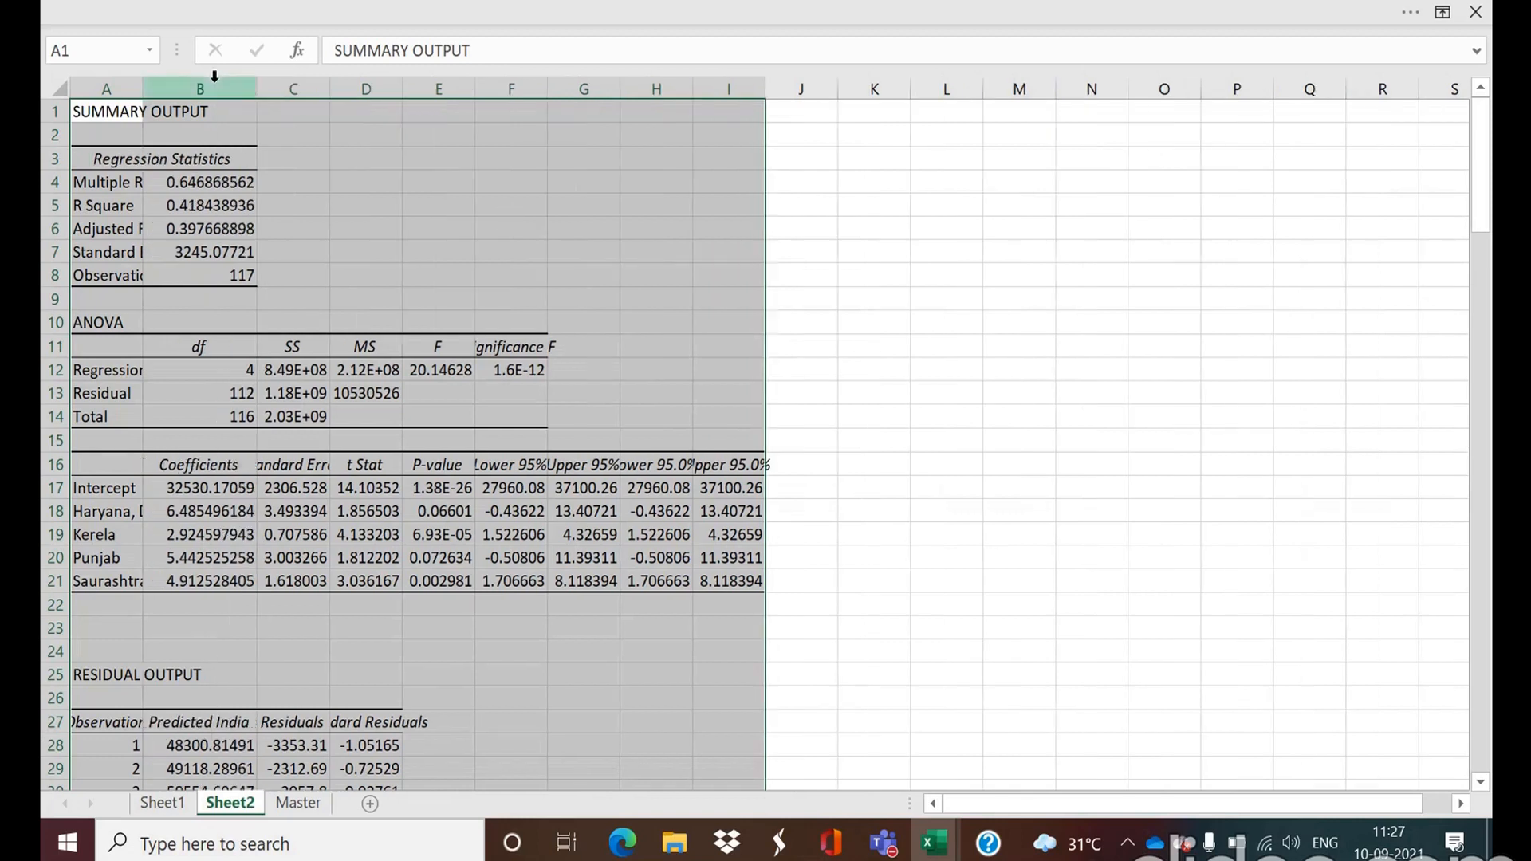
click(393, 202)
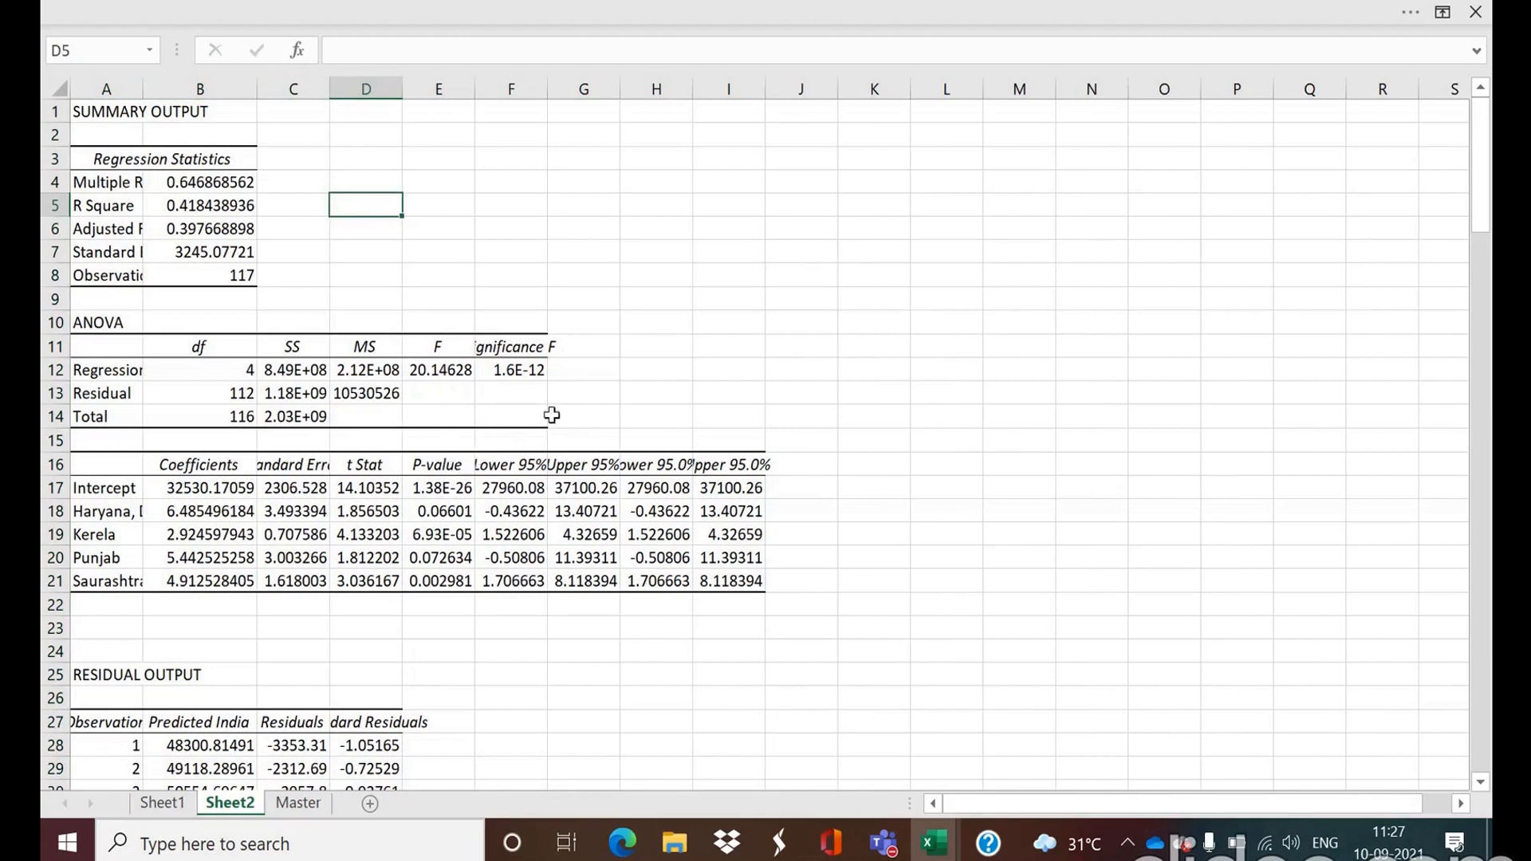
click(523, 371)
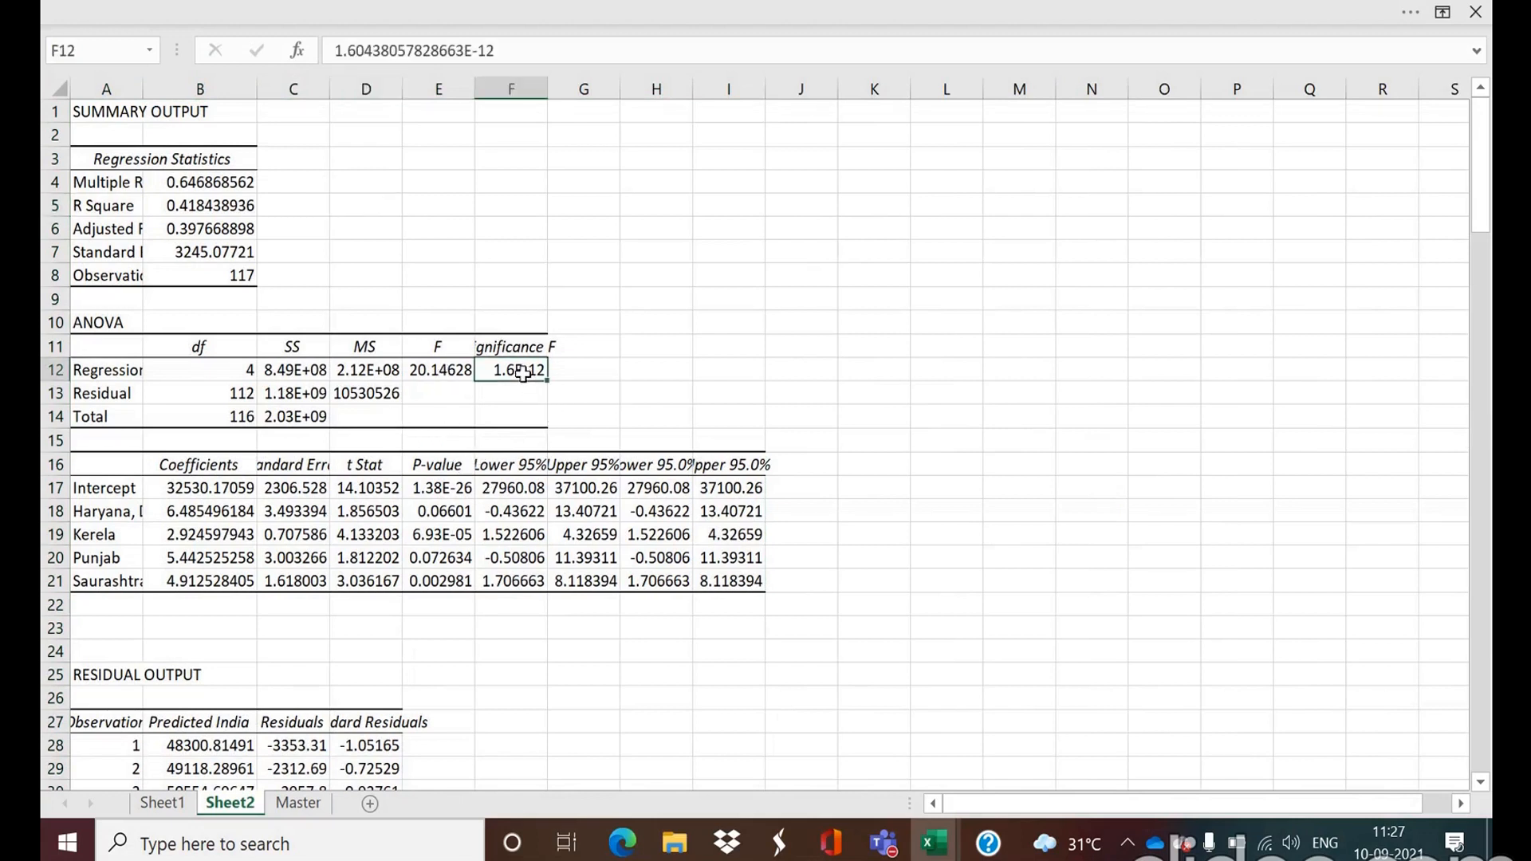
Step: Enter the regression equation "y = 6.4h + 2.92k + 5.44p + 4.91s + 32530" in cell B23 below the coefficients
key(Down)
key(Down)
key(Down)
key(Down)
key(Down)
key(Down)
key(Down)
key(Down)
key(Down)
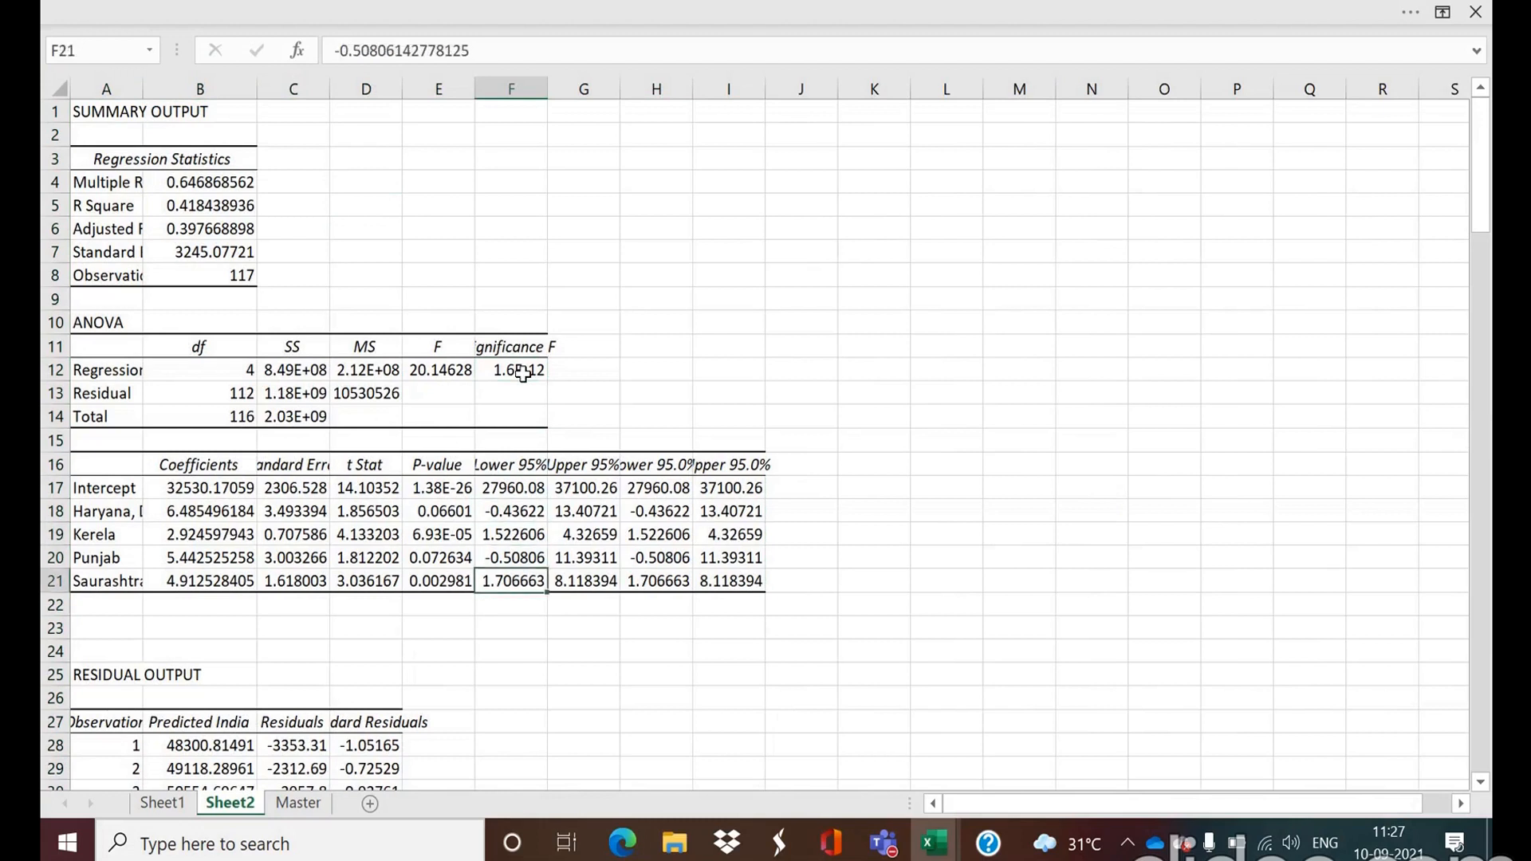
key(Down)
key(Down)
key(Left)
key(Left)
key(Left)
key(Left)
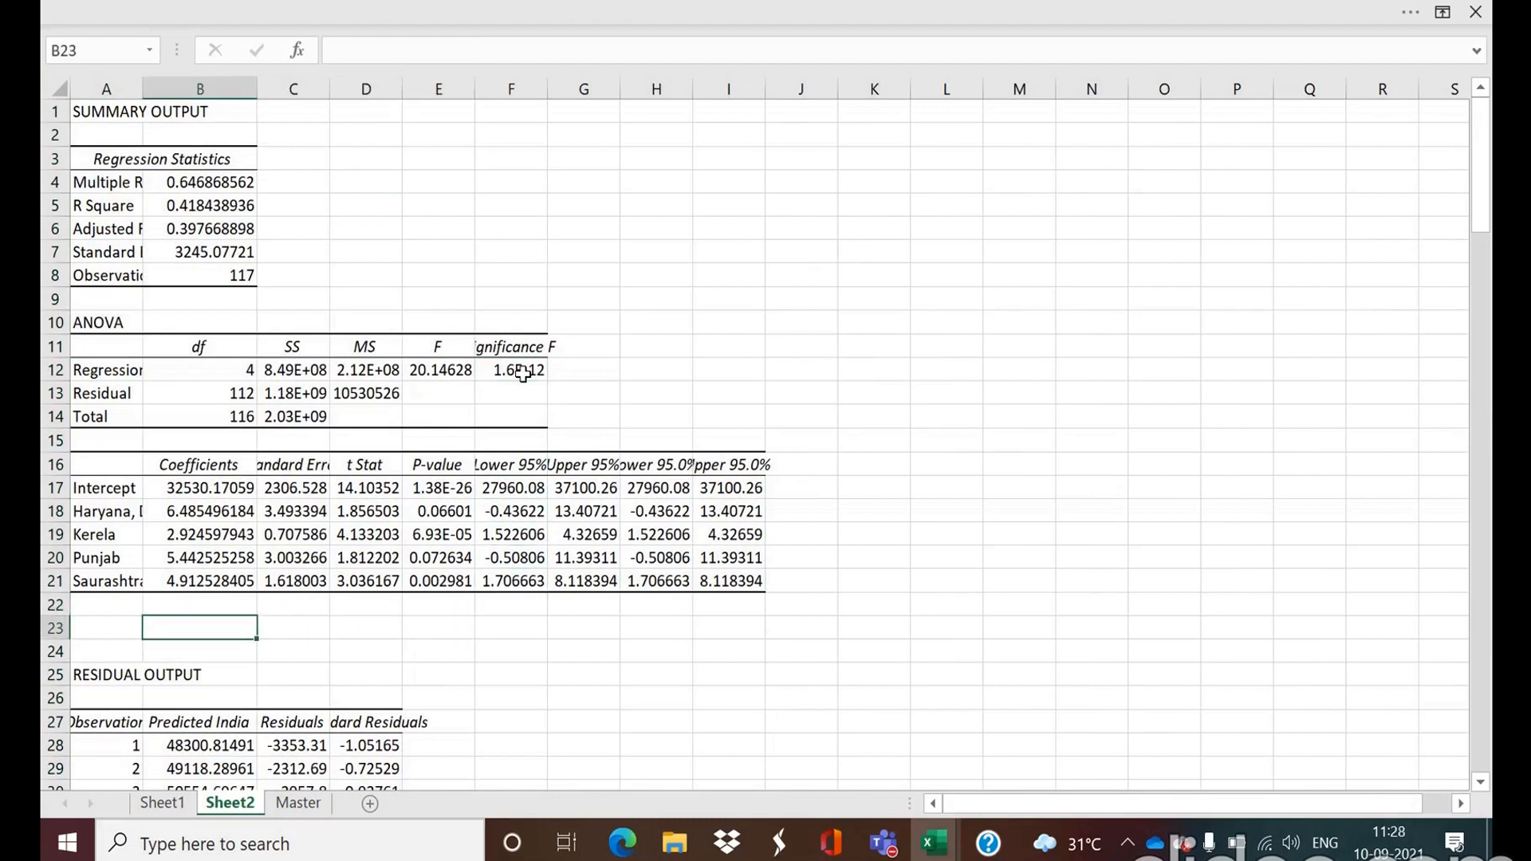
text(y = 6.4h + 2.92)
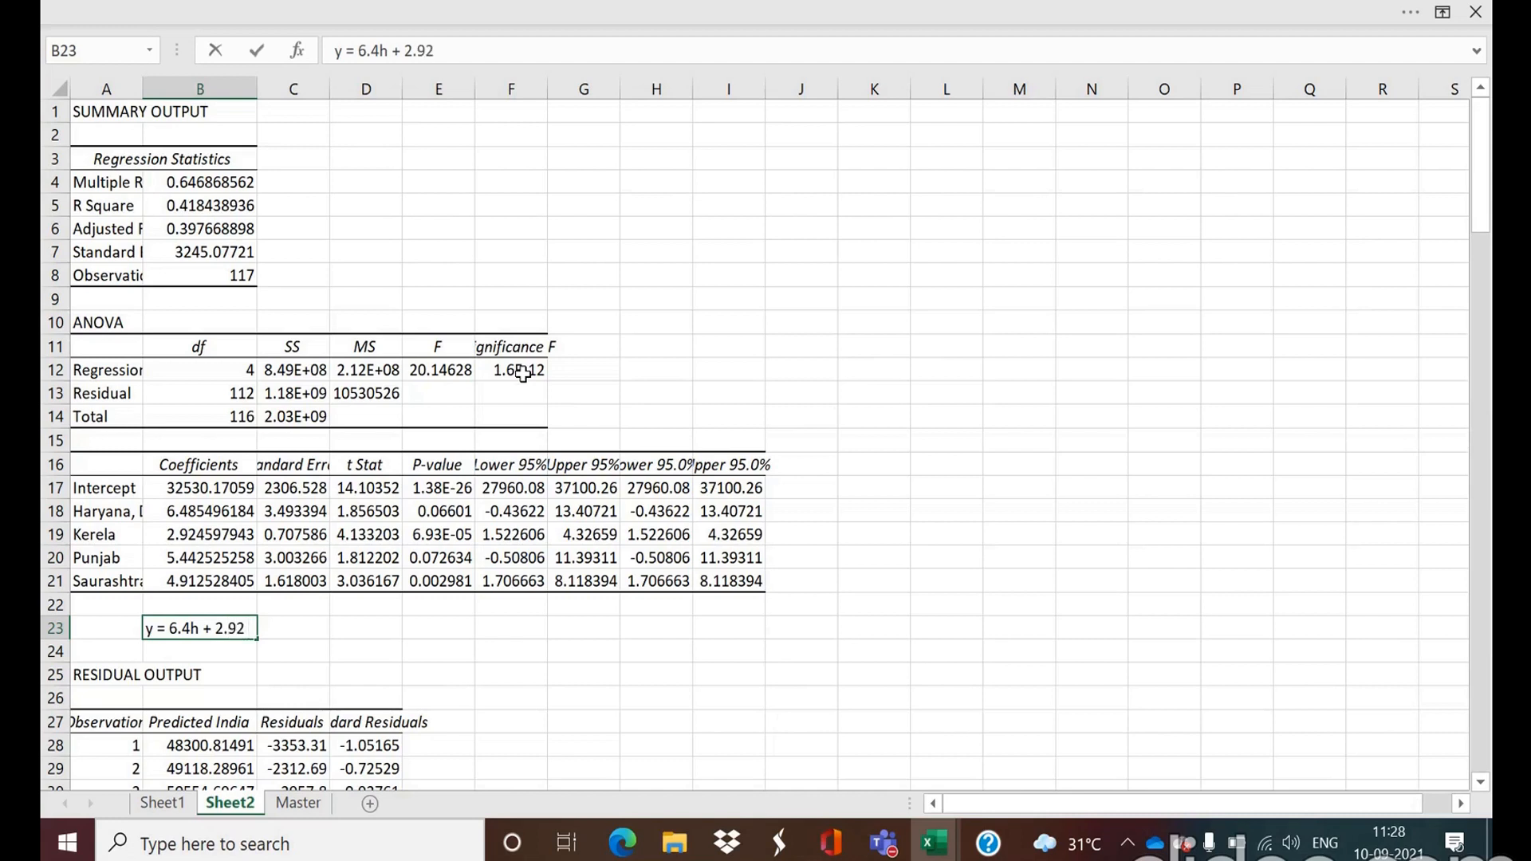
text(k + 5.44p + 4)
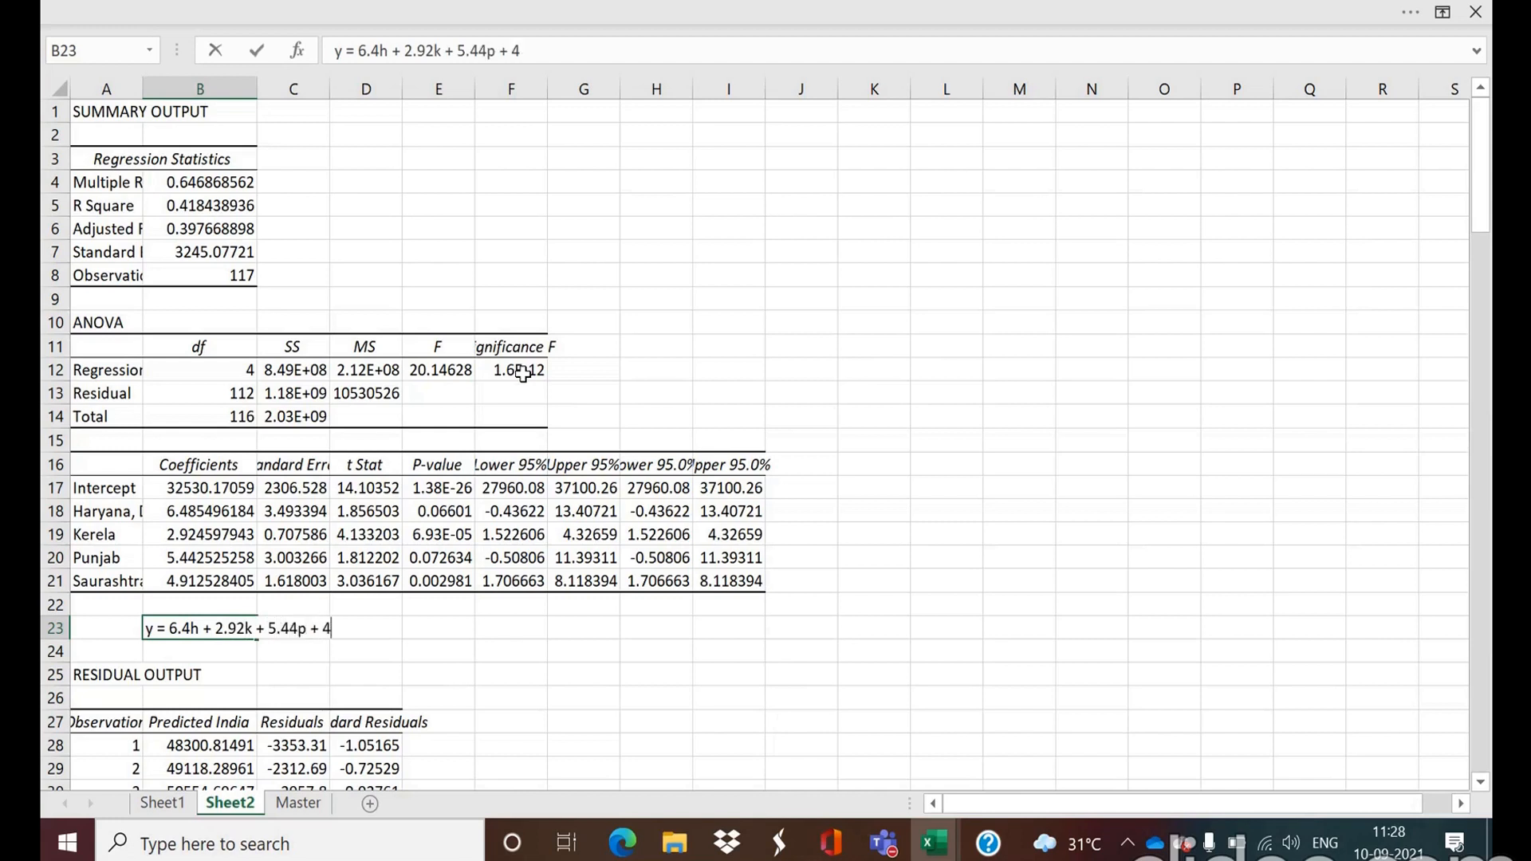
text(.91s + 32530)
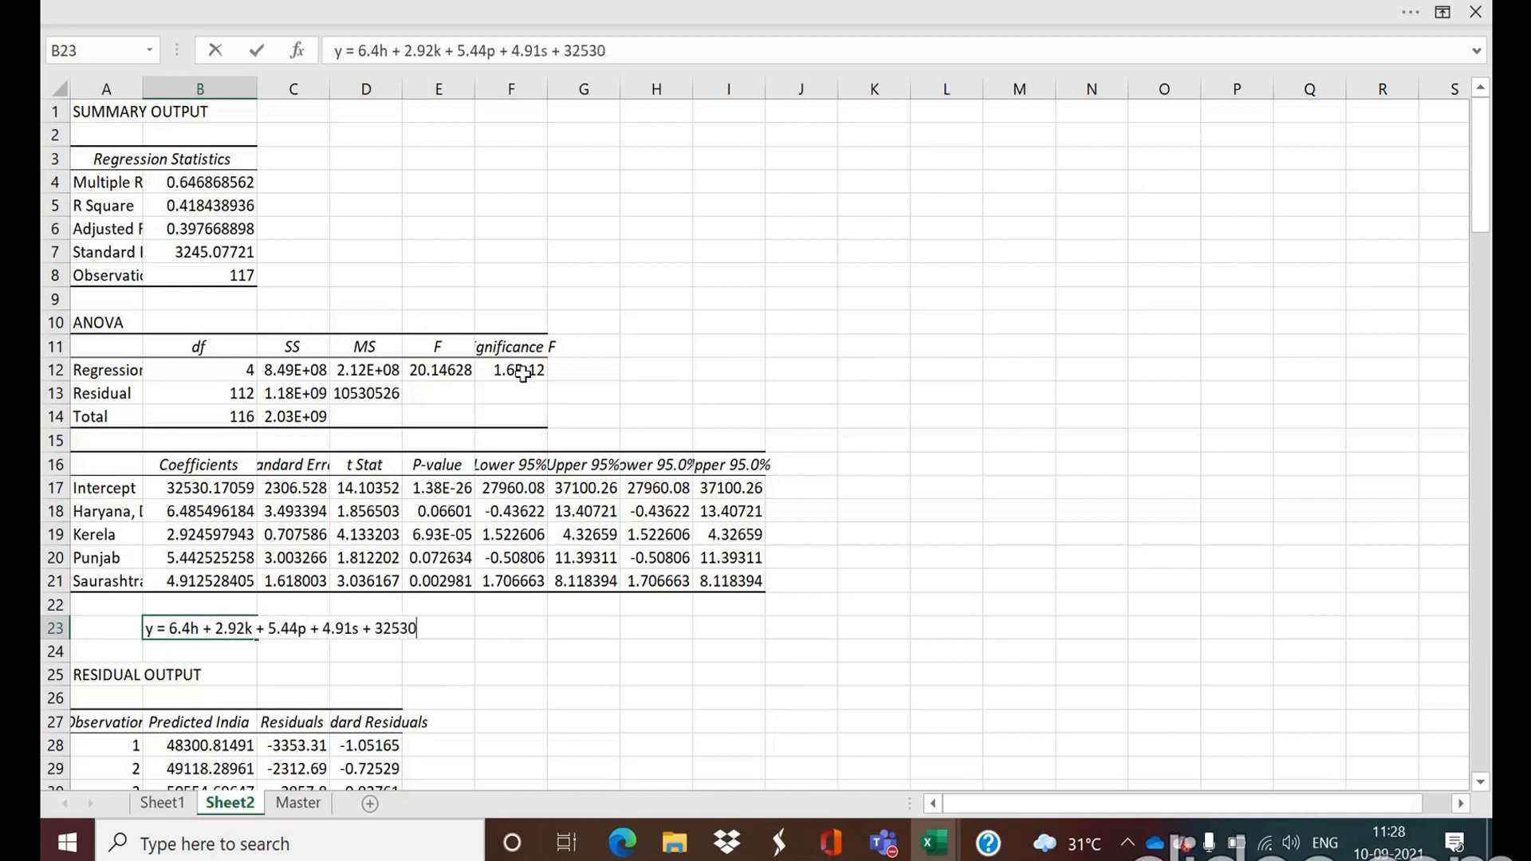
key(Return)
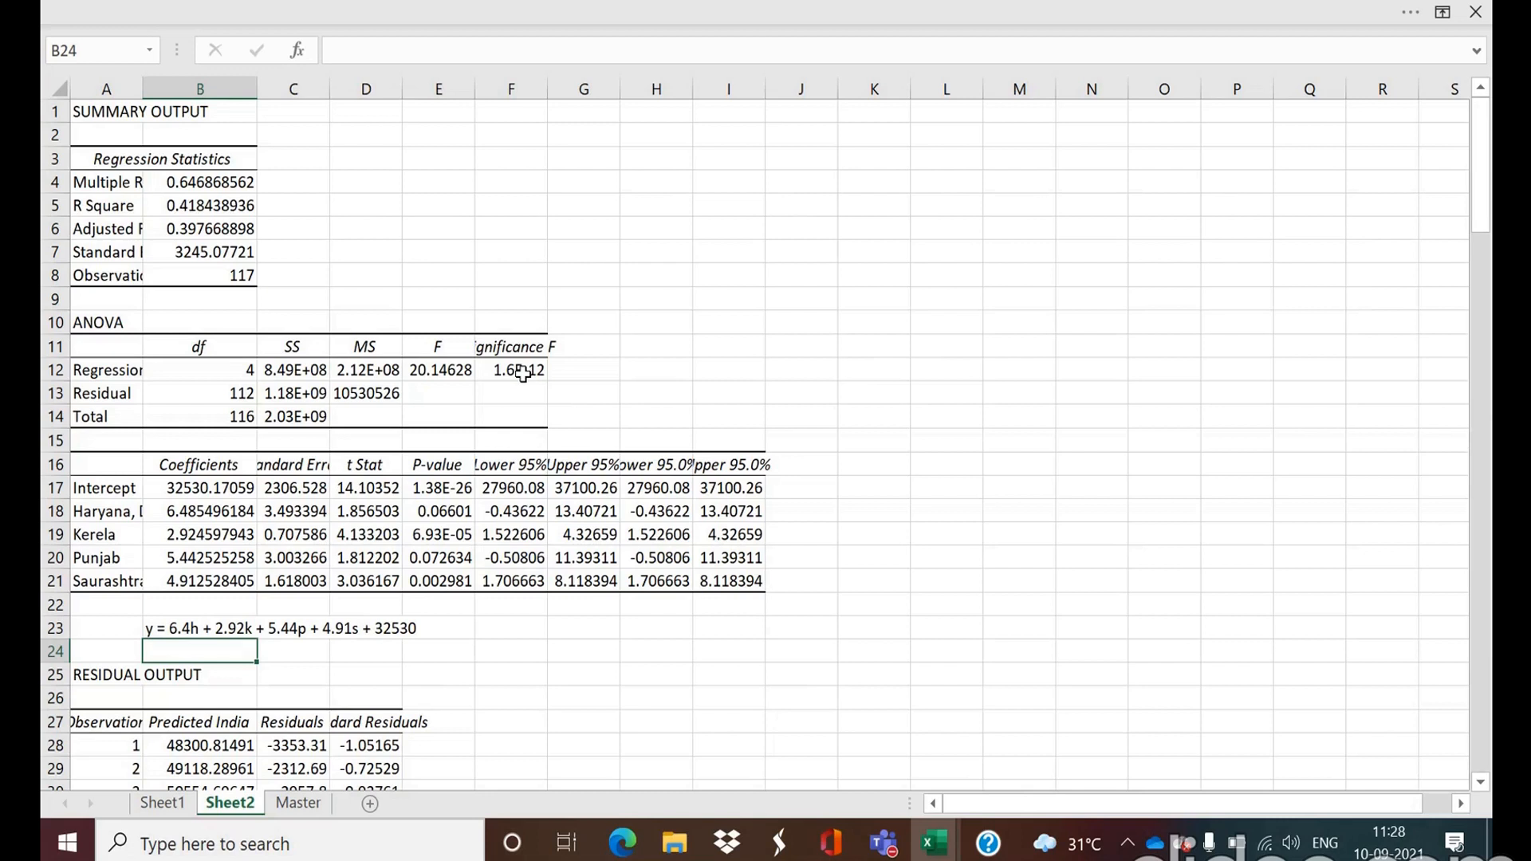
Step: Count the standard residuals above 2 in cell F28 with =COUNTIF(D28:D144,">2")
key(Down)
key(Down)
key(Down)
key(Down)
key(Down)
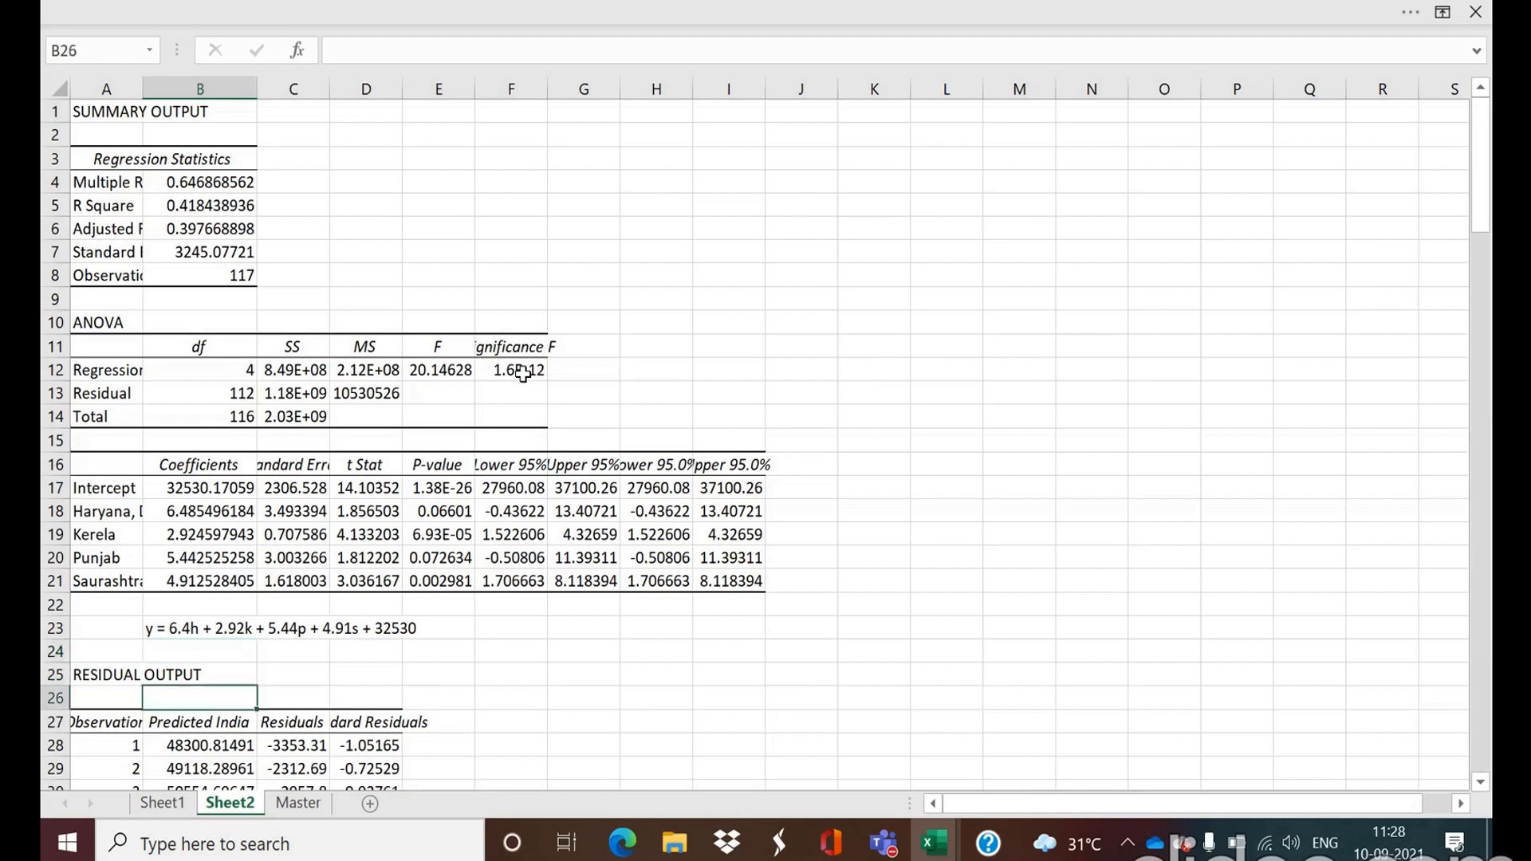
key(Right)
key(Right)
key(Right)
key(Right)
key(Down)
key(Down)
key(Down)
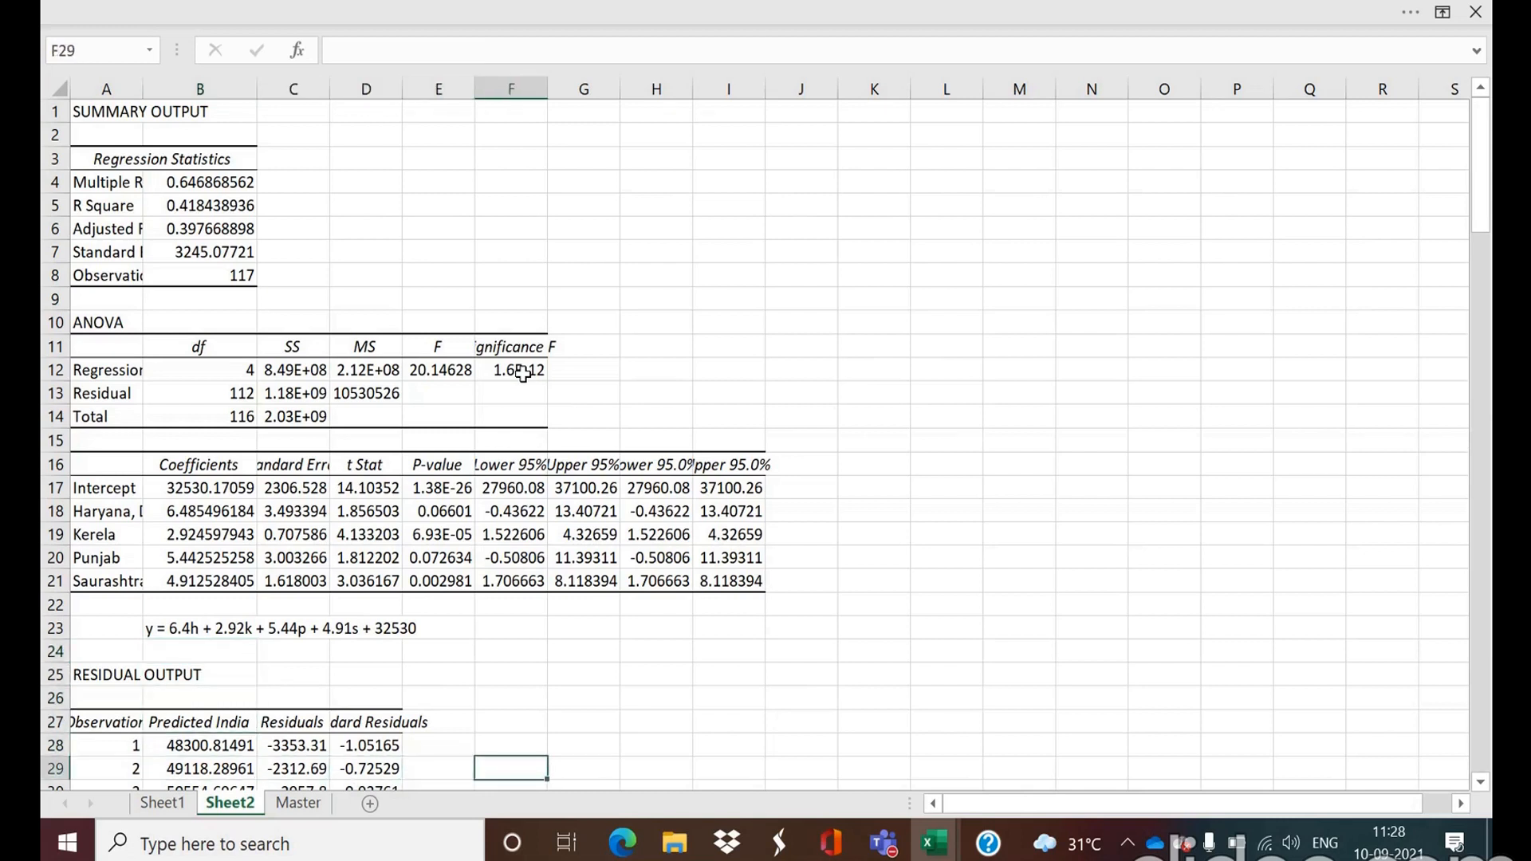
key(Up)
key(Up)
key(Up)
key(Up)
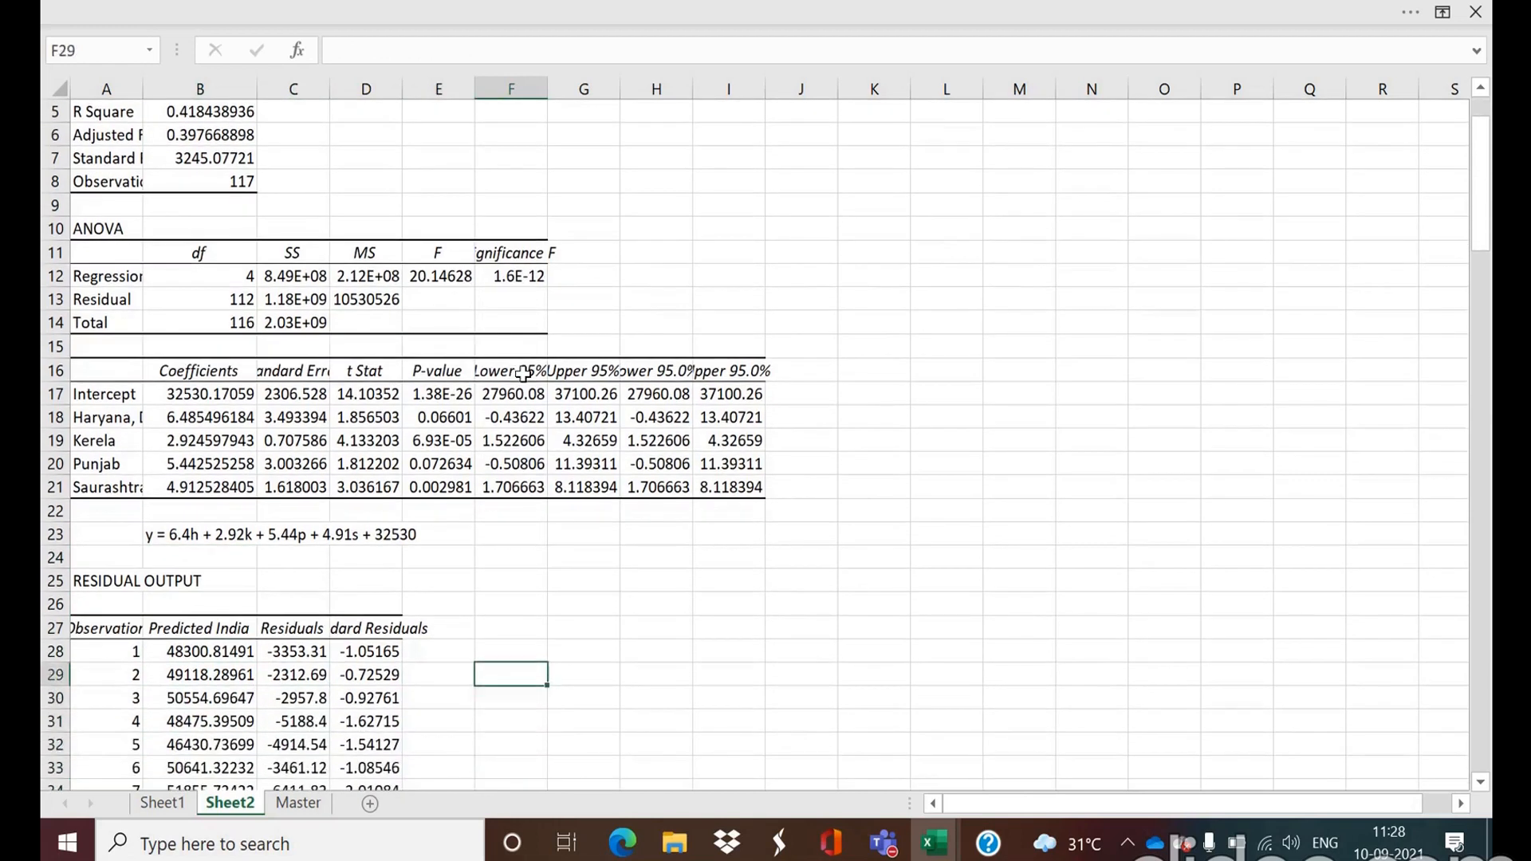
text(=)
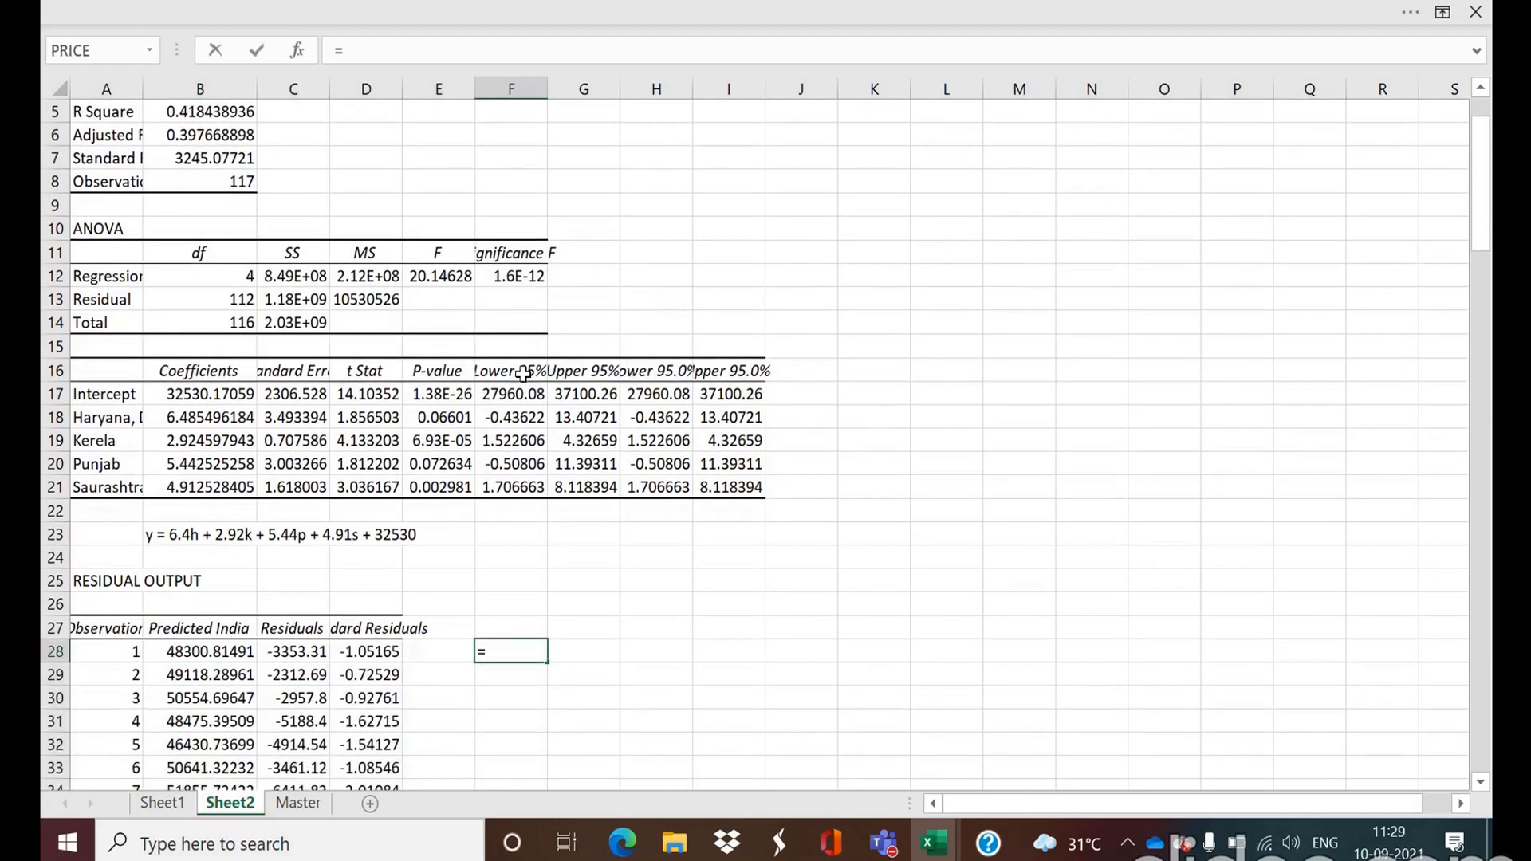
text(counti)
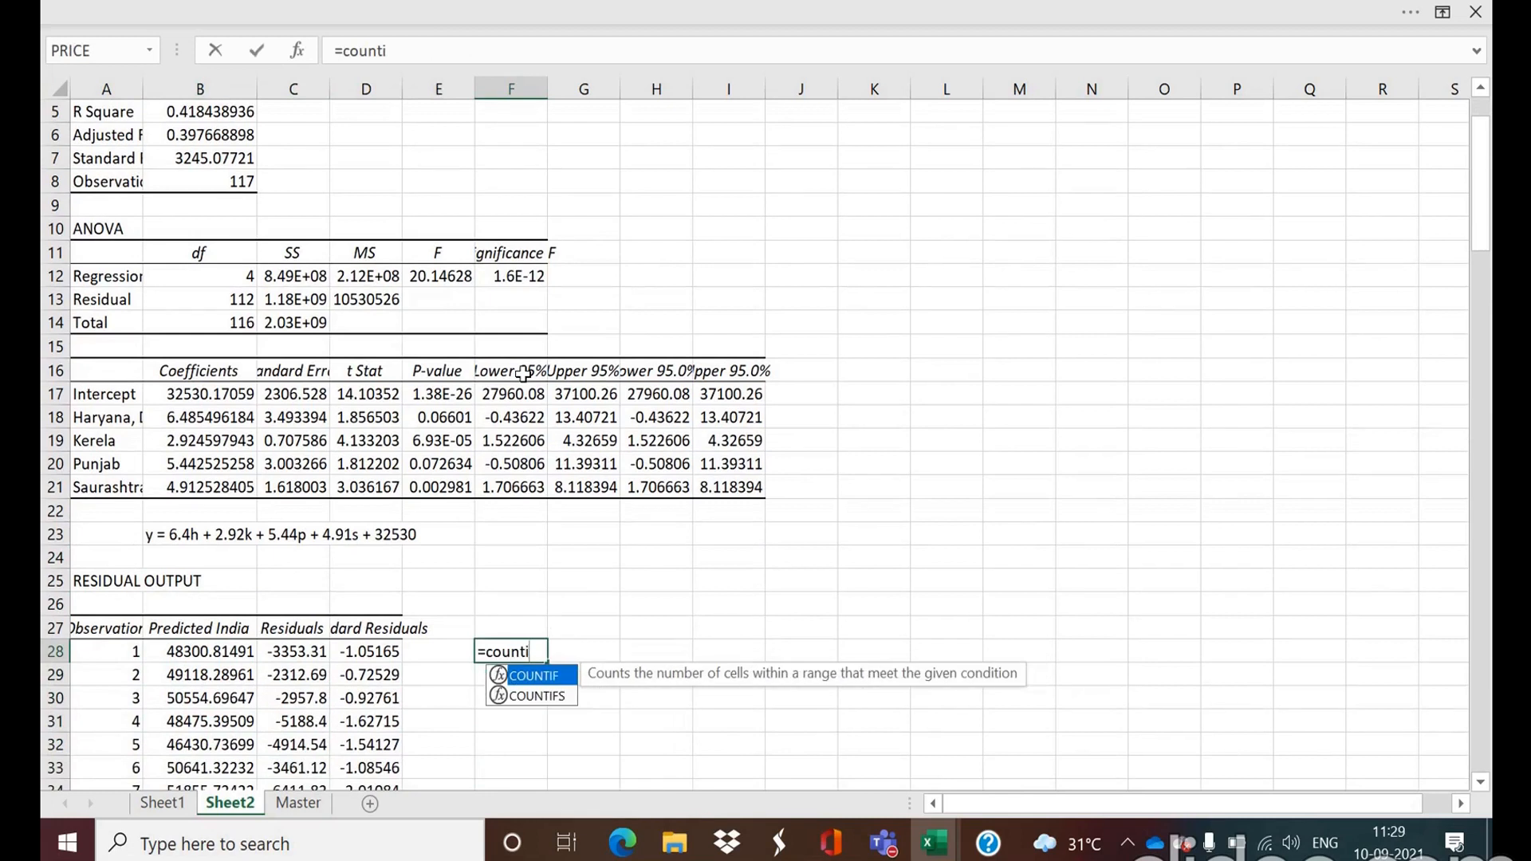
text(f()
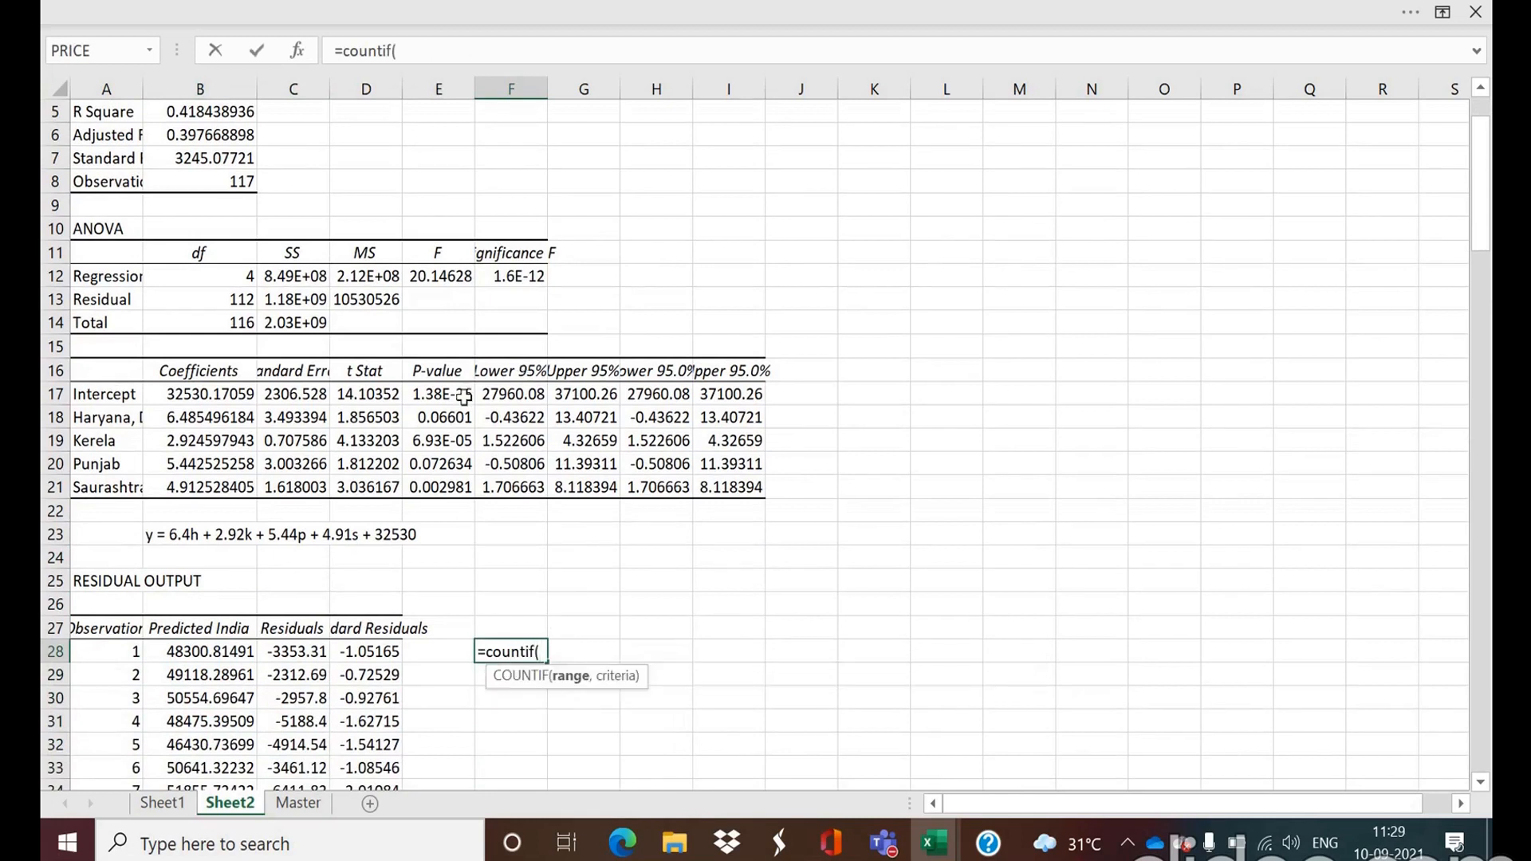
click(369, 661)
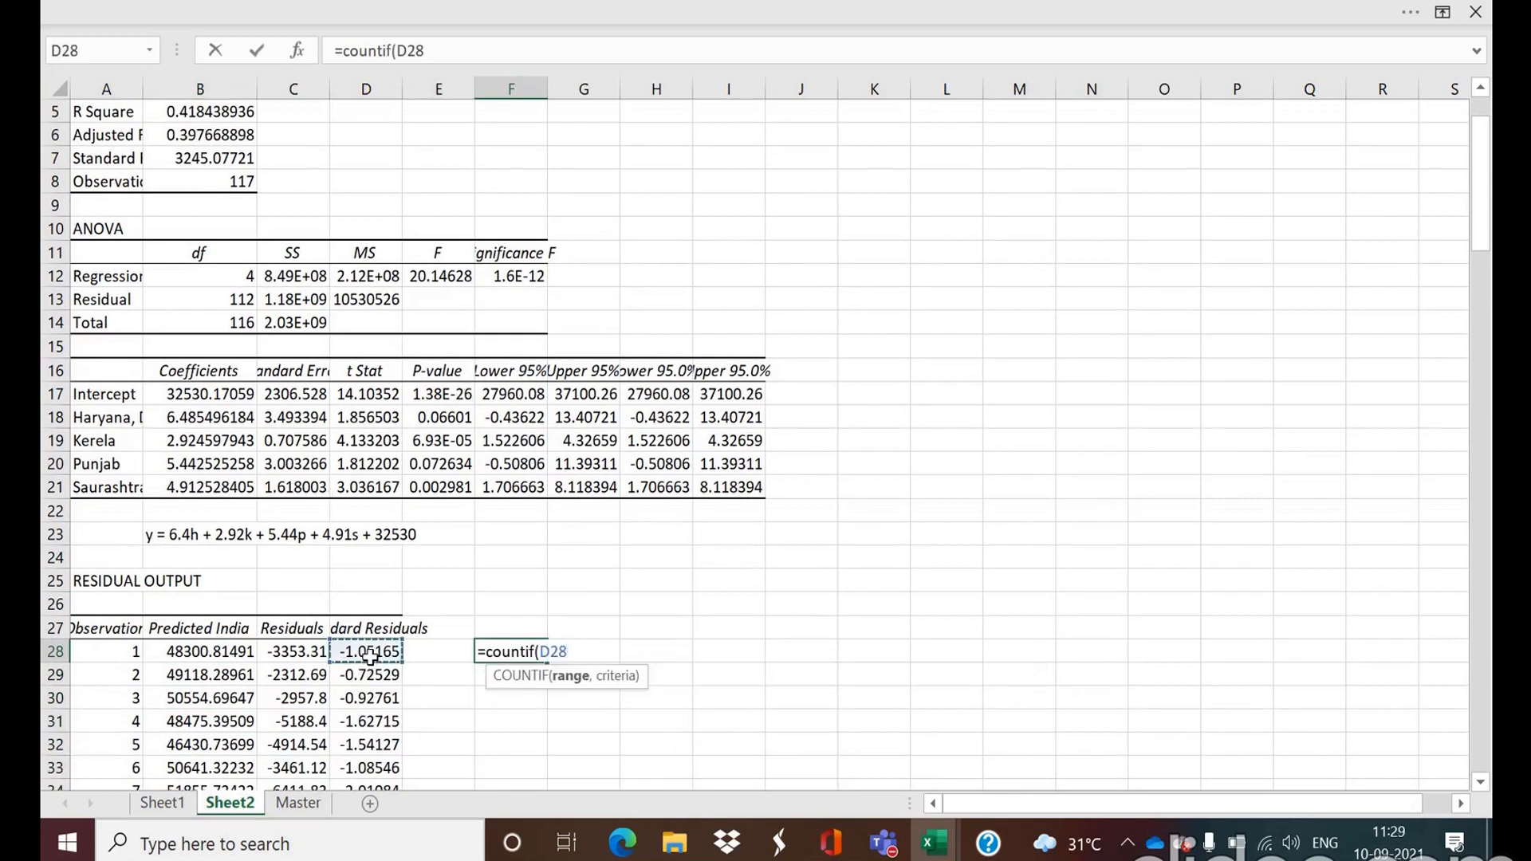
key(ctrl+shift+Down)
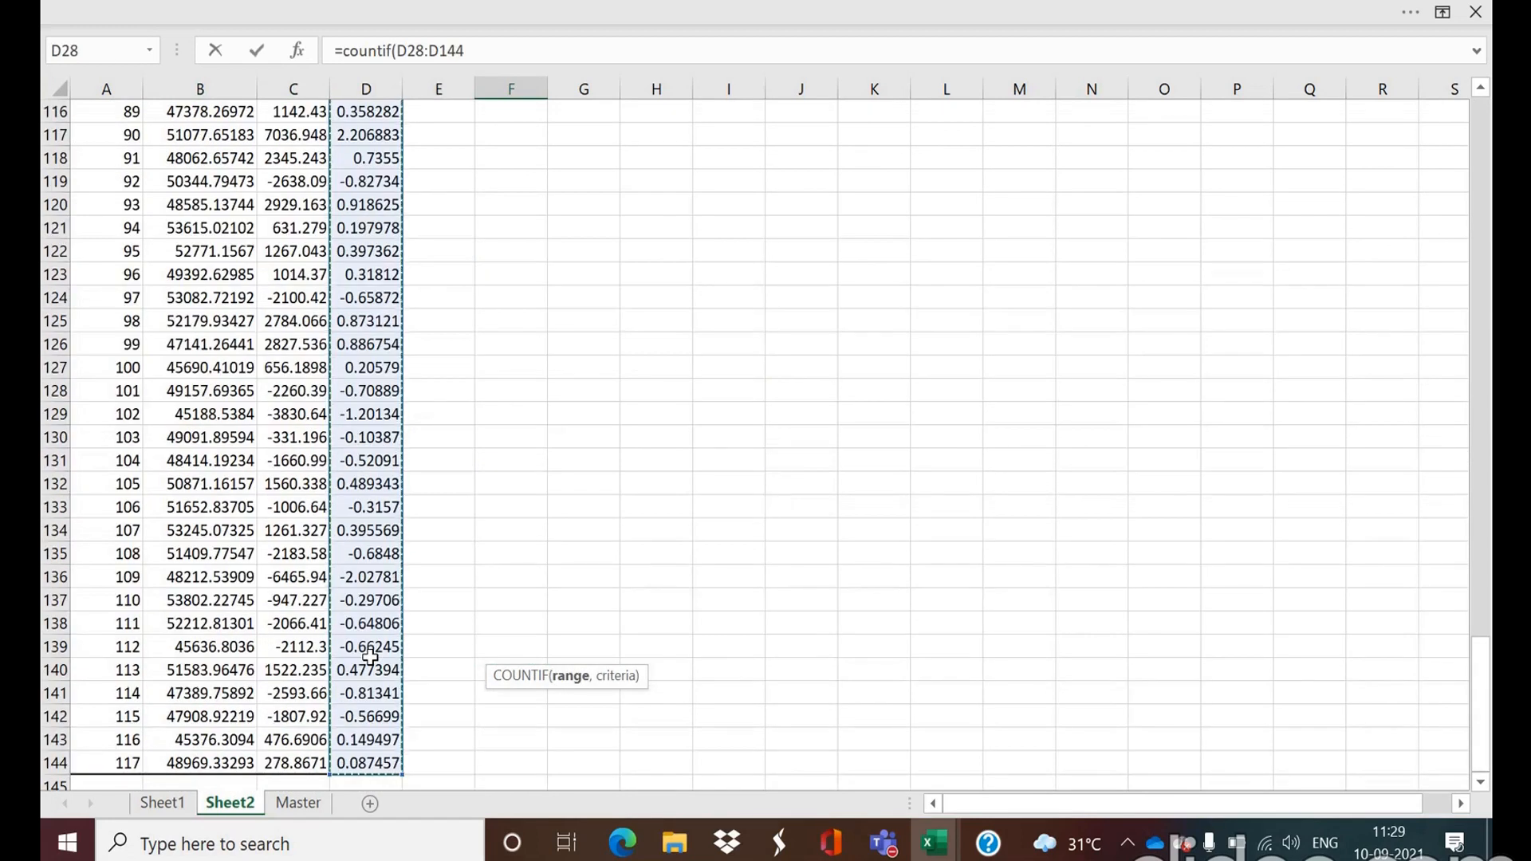
text(,)
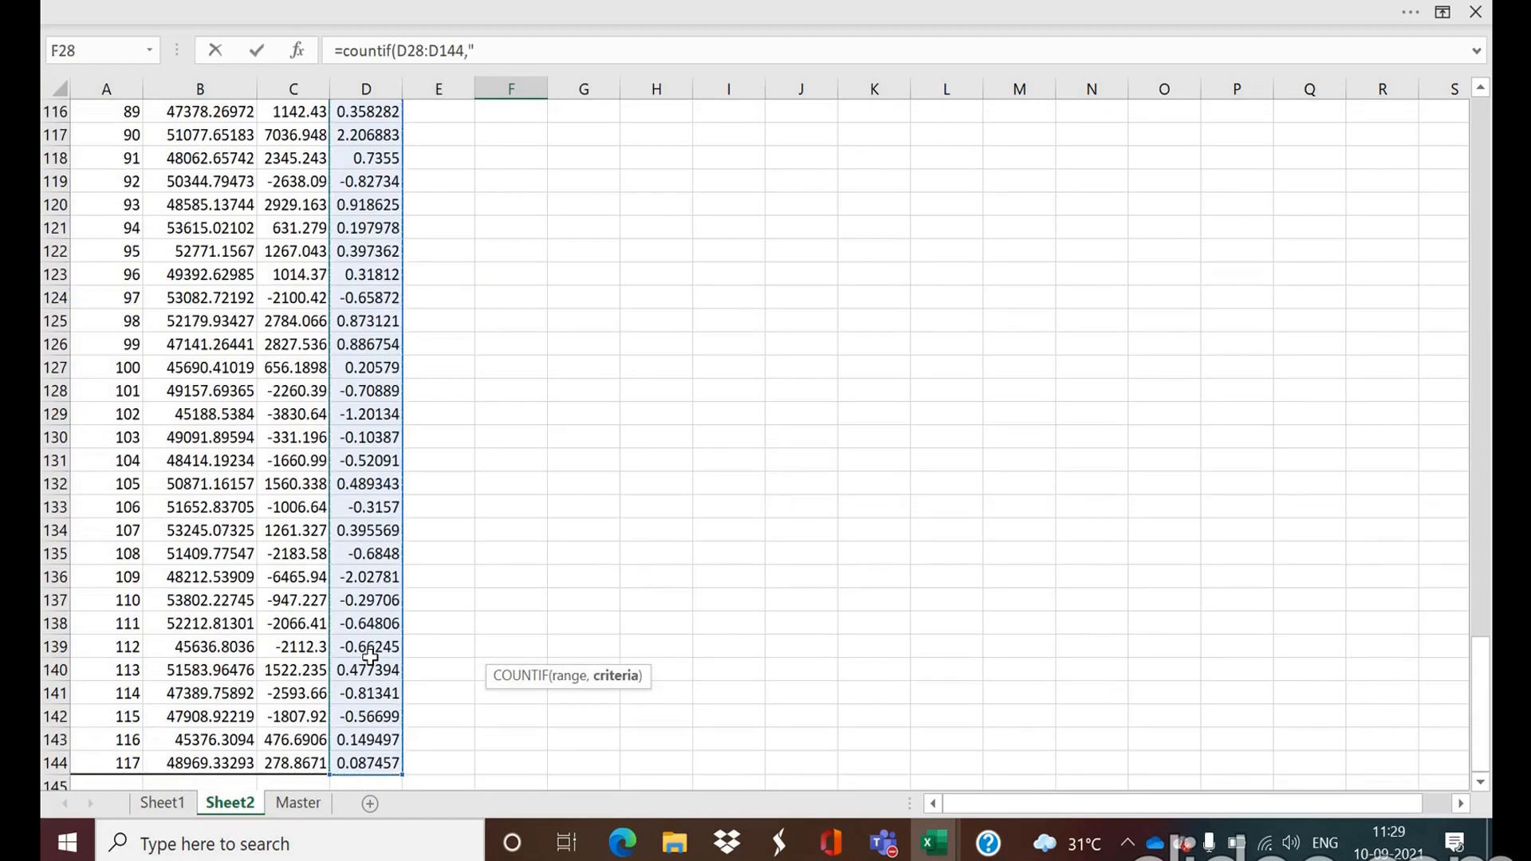
text(">2"))
key(Return)
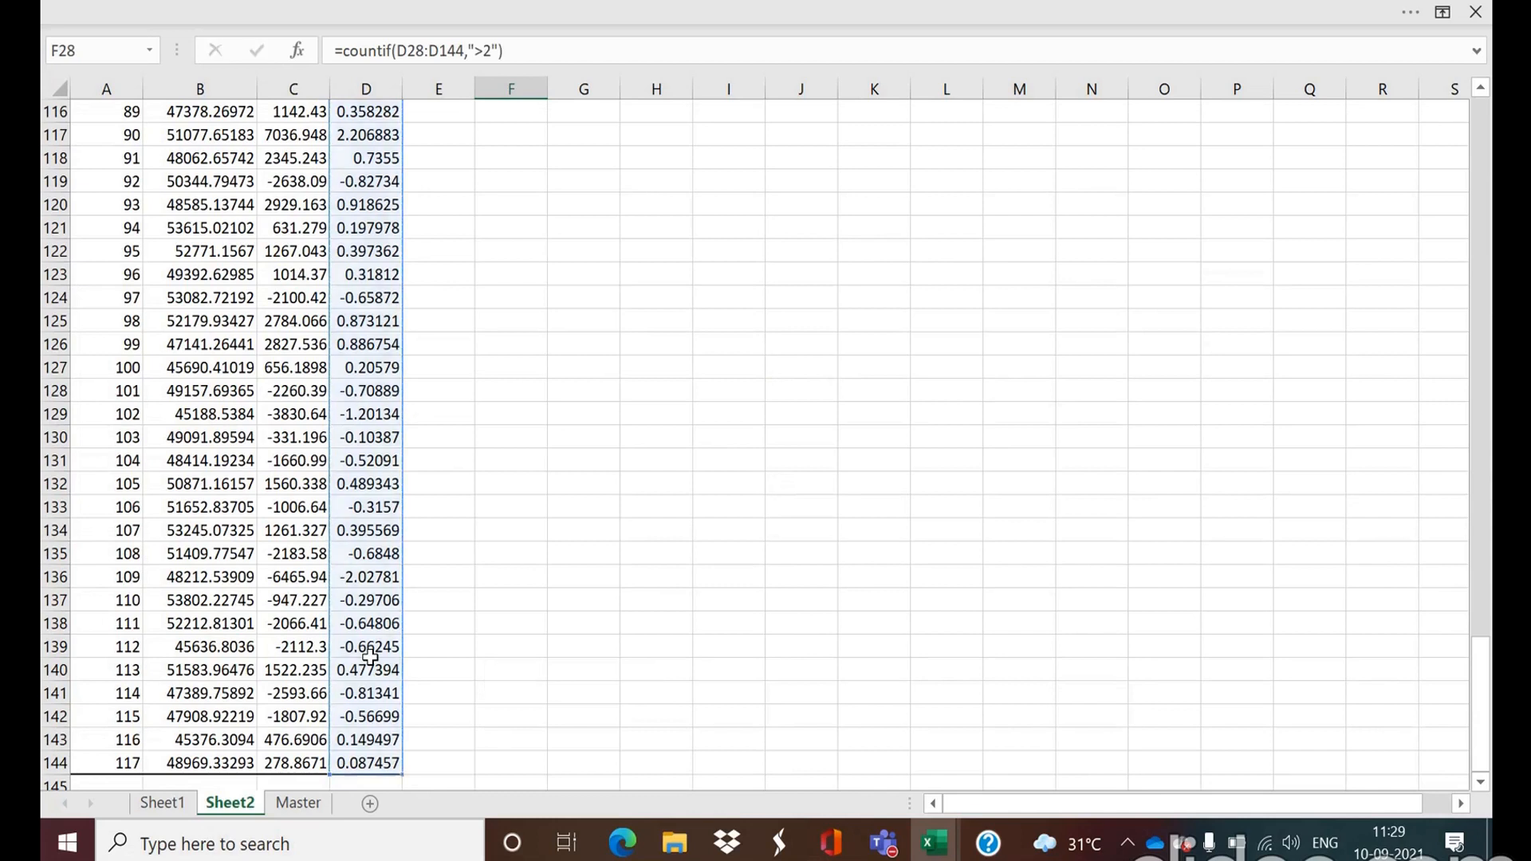
Step: Count the standard residuals below -2 in cell F29 with =COUNTIF(D28:D144,"<-2")
key(Up)
key(Up)
key(Down)
key(Down)
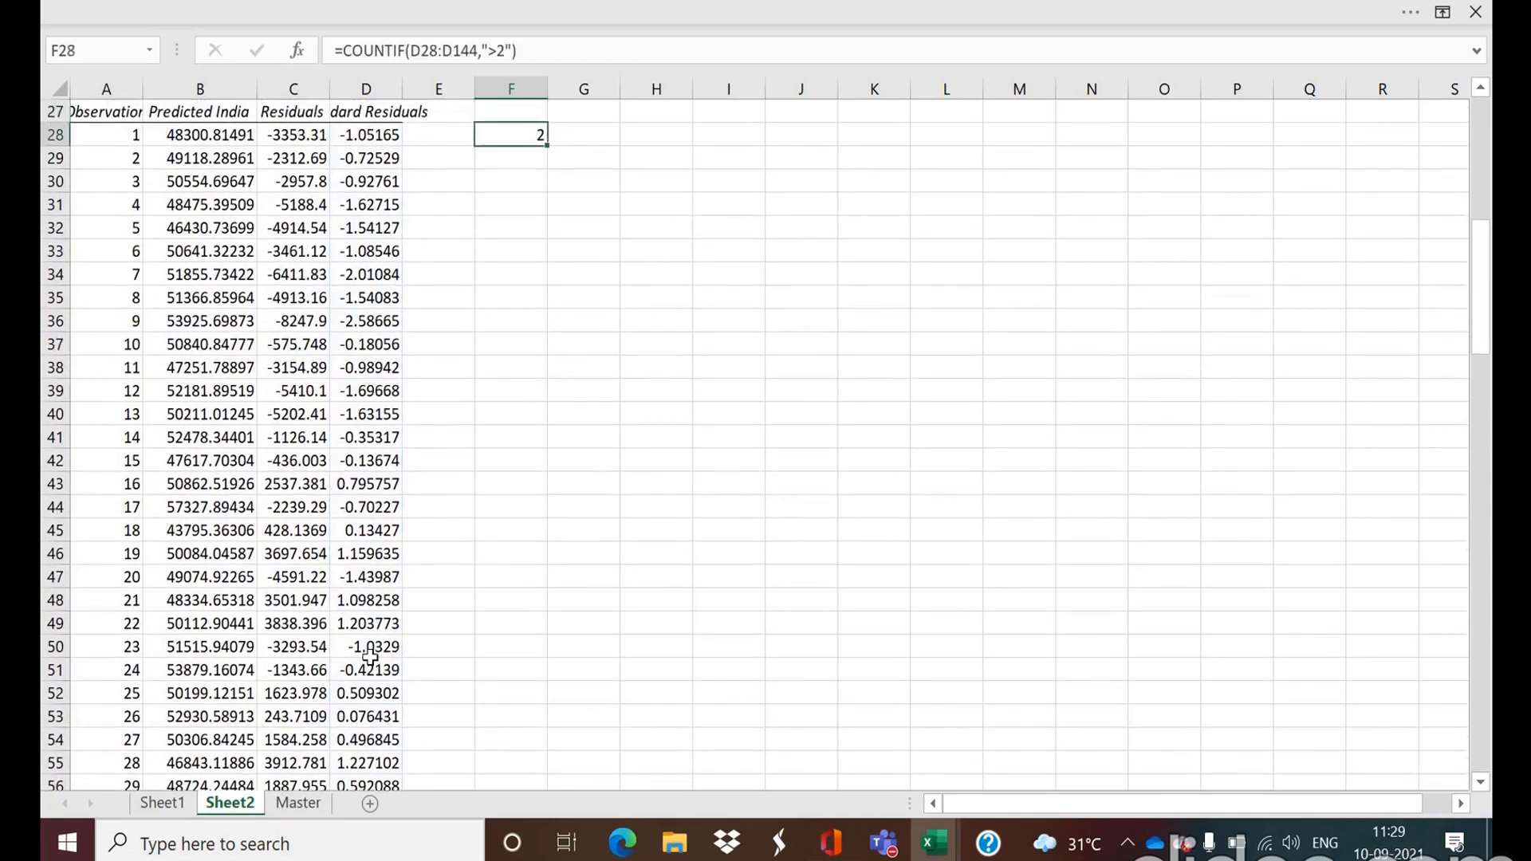
text(=)
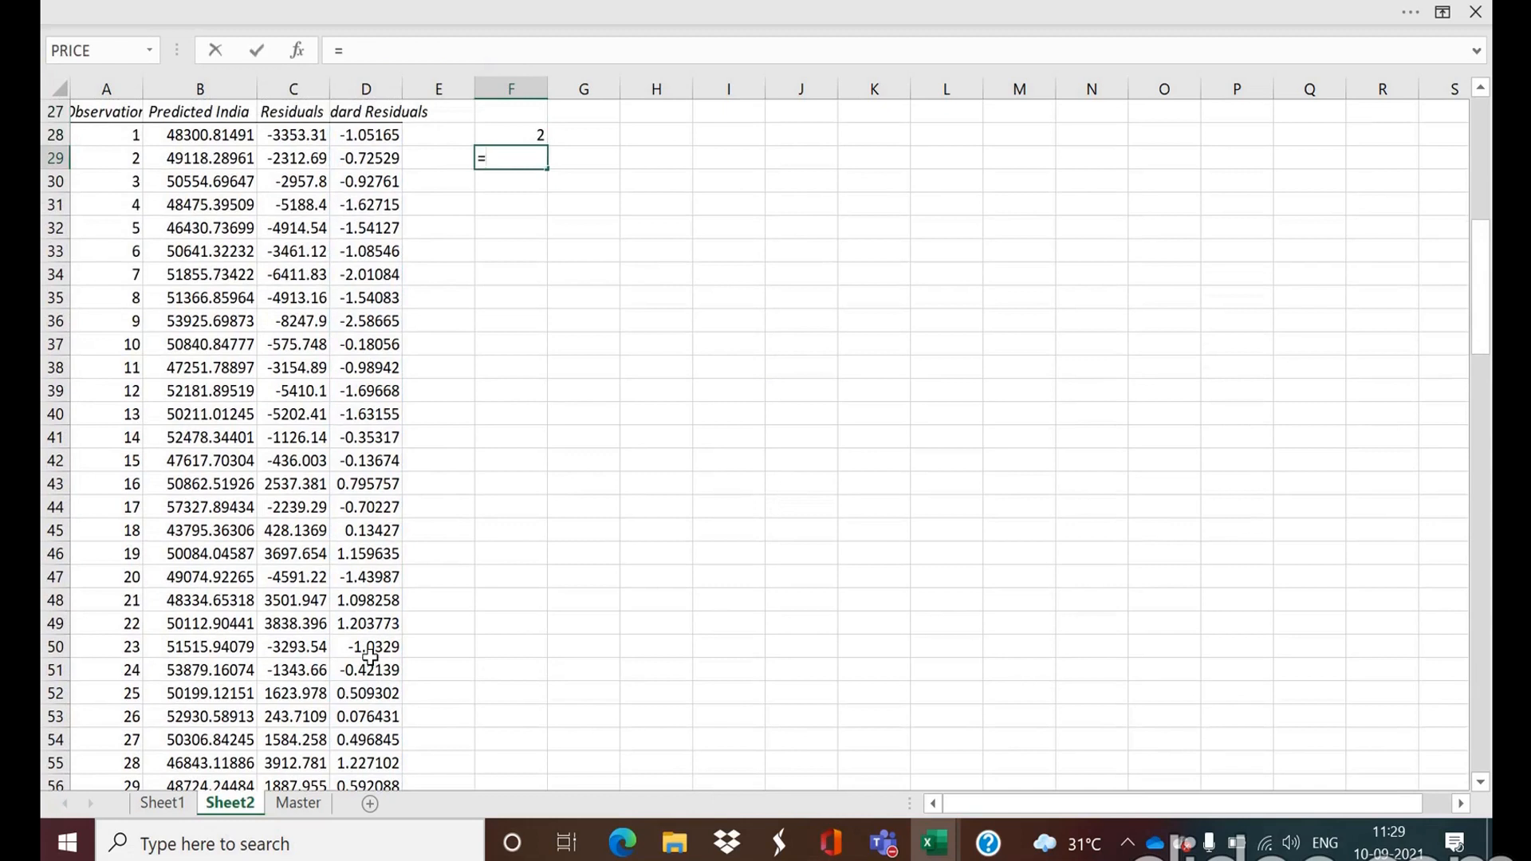
text(count)
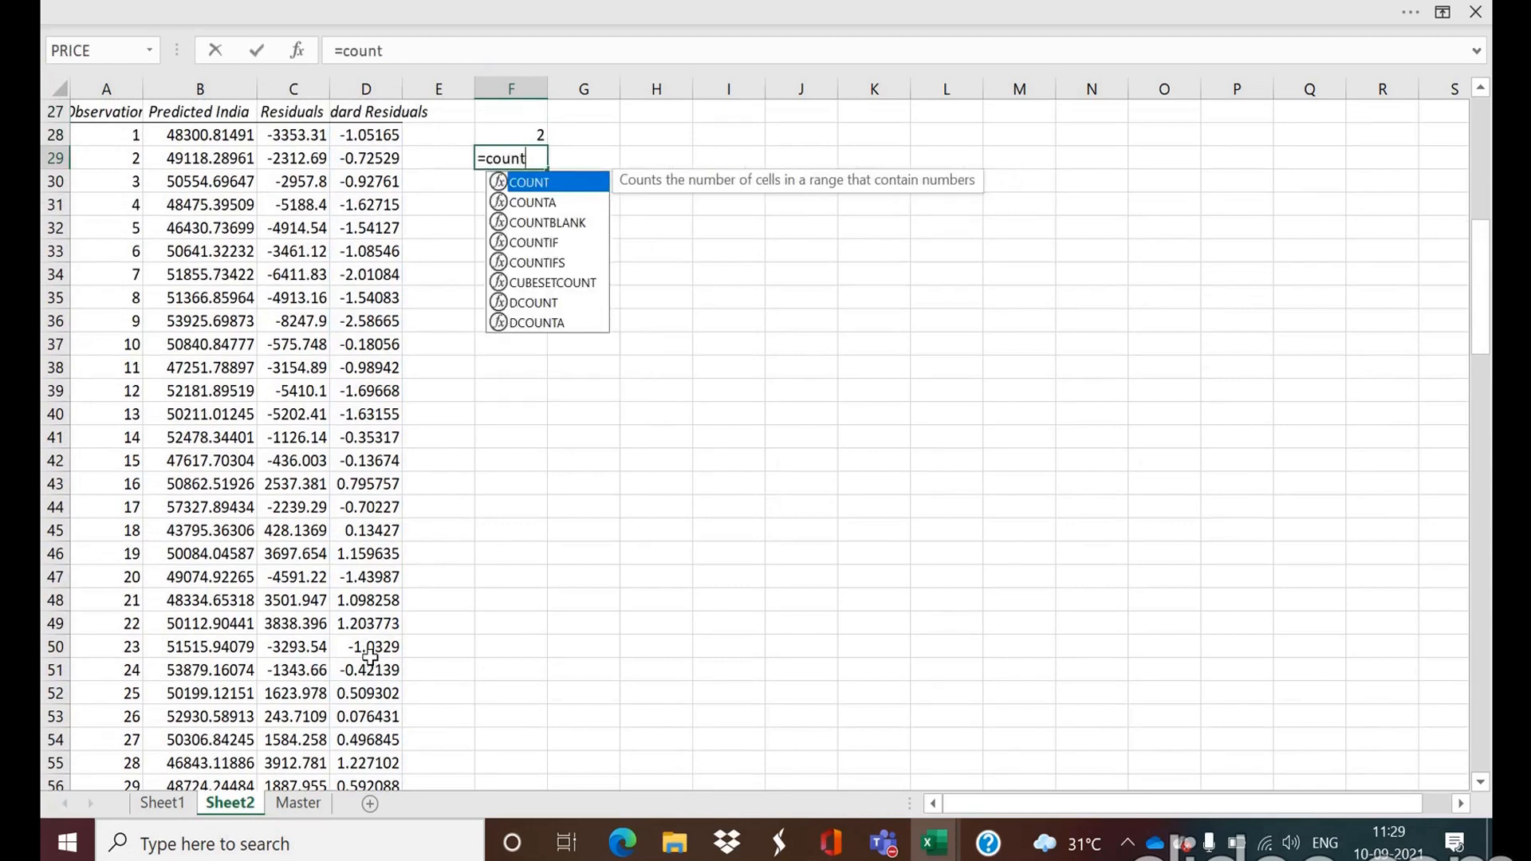
text(if)
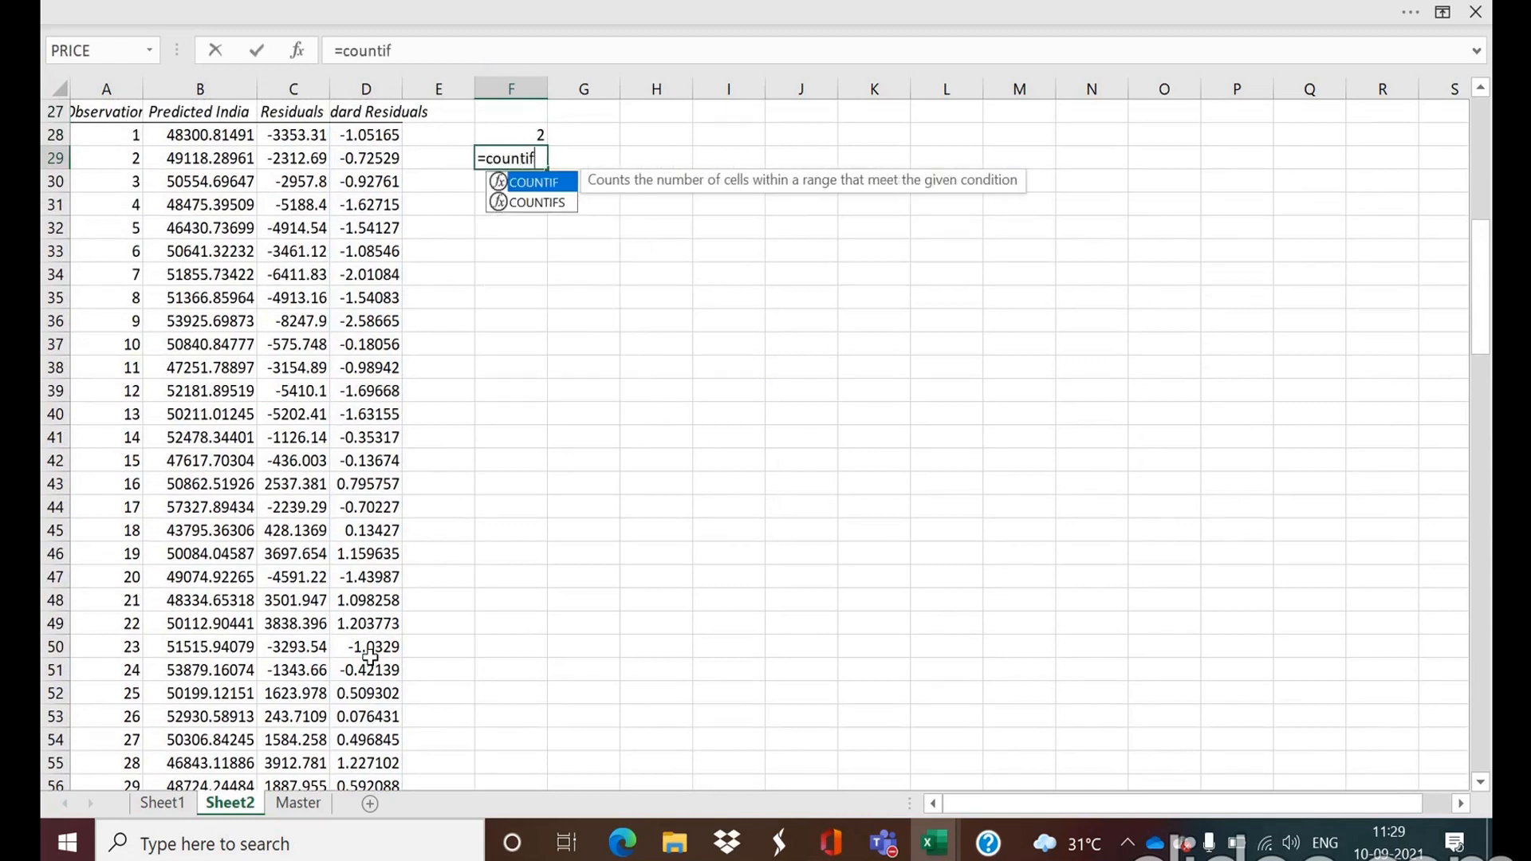
key(Tab)
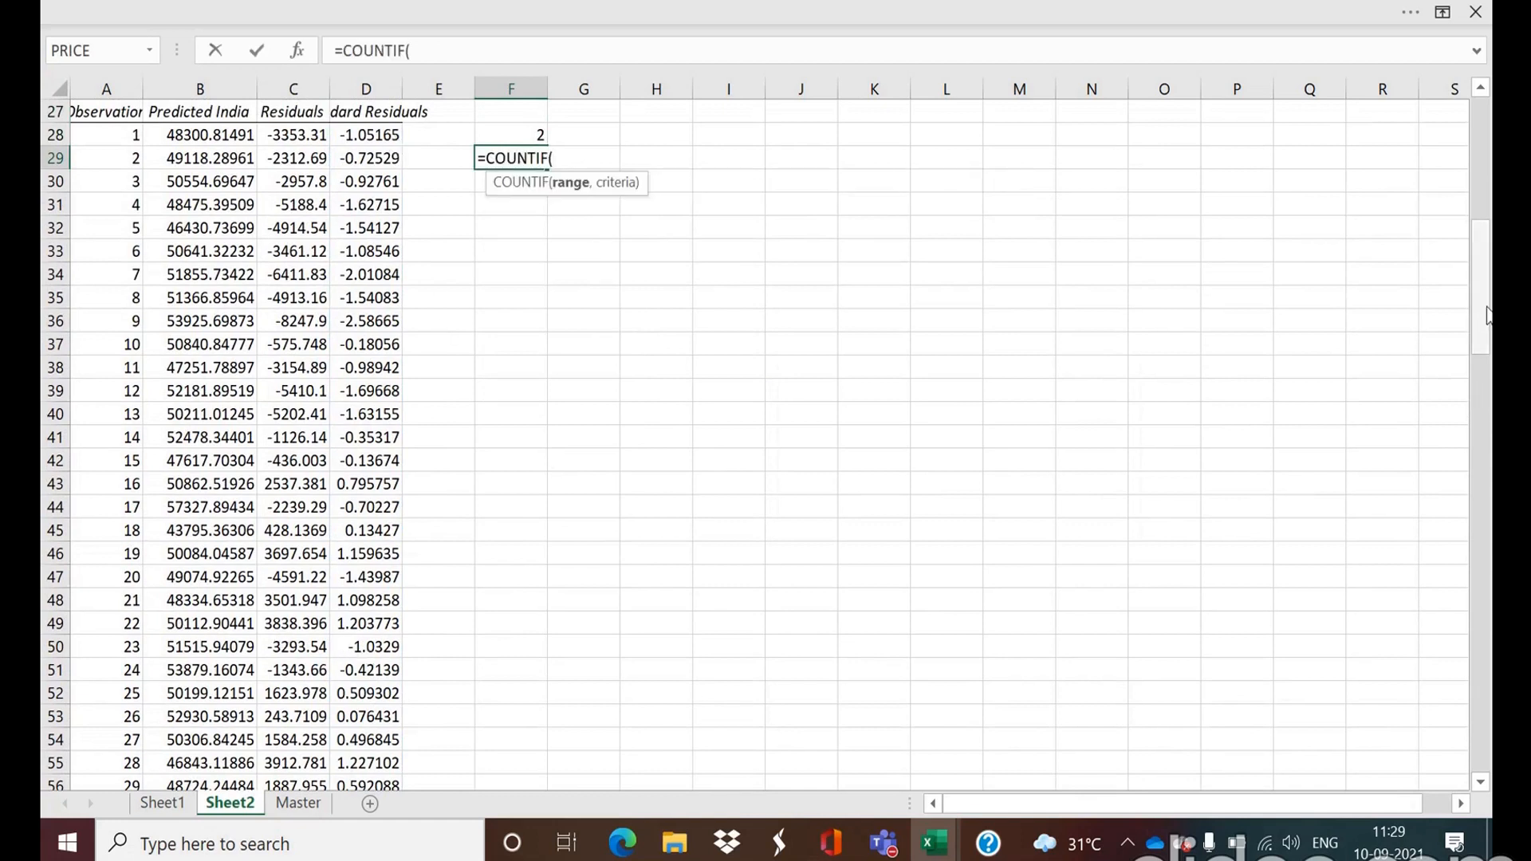
click(1485, 200)
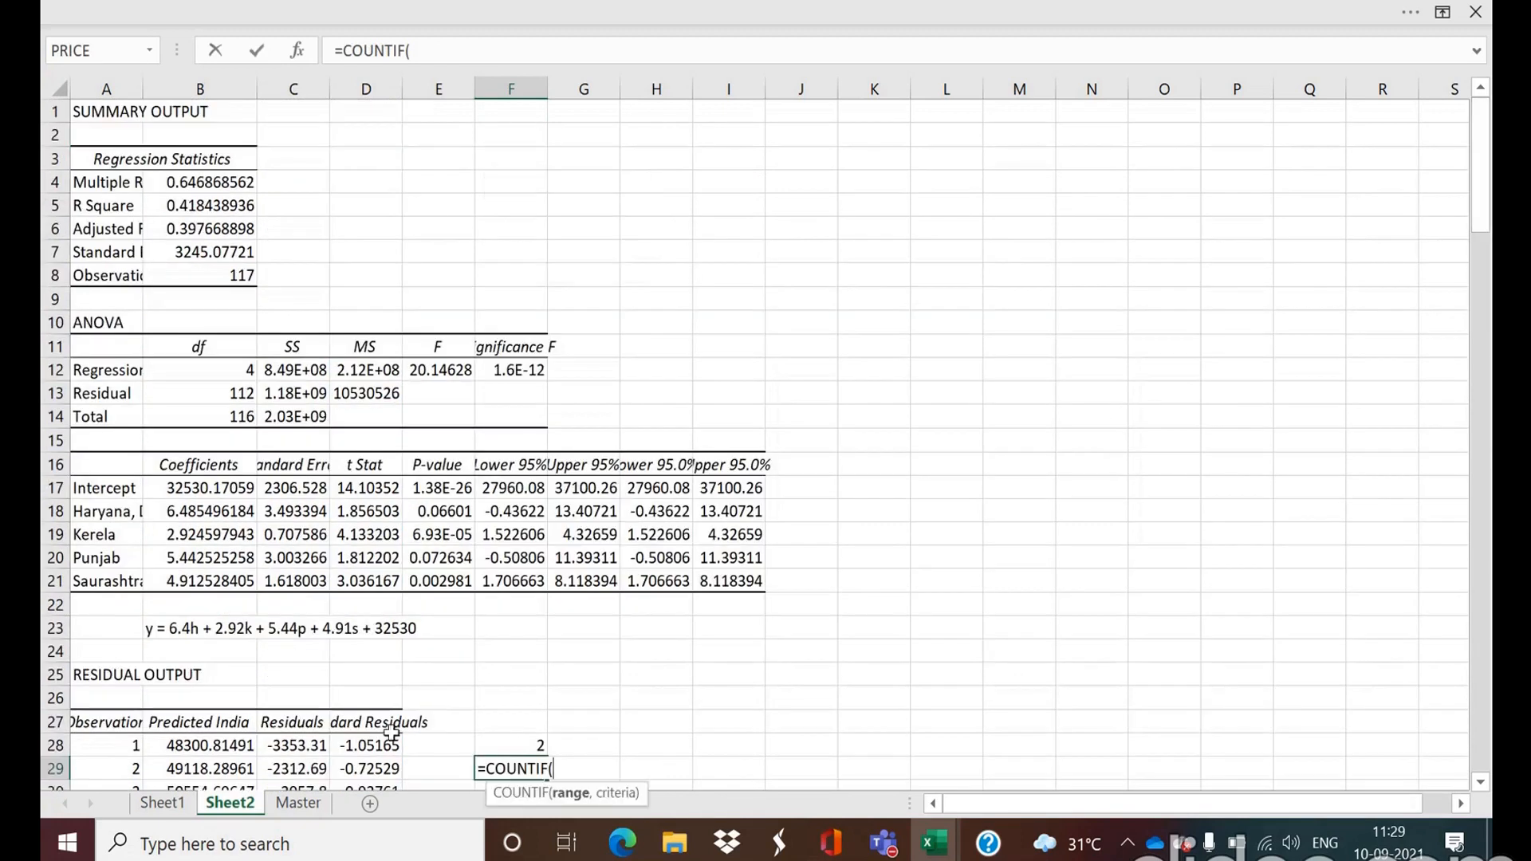
click(357, 747)
key(ctrl+shift+Down)
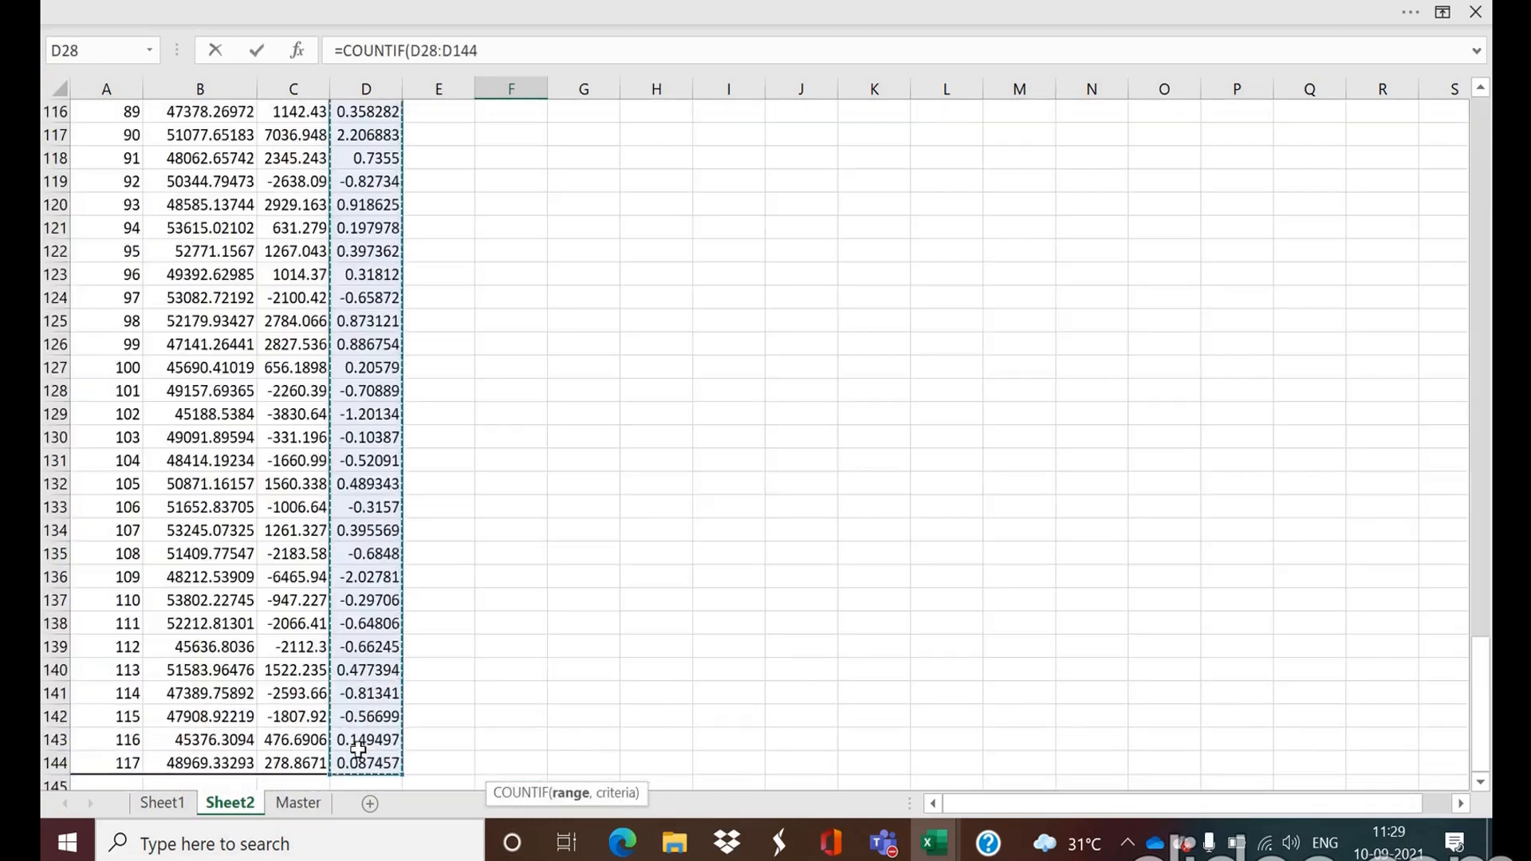
text(,"<)
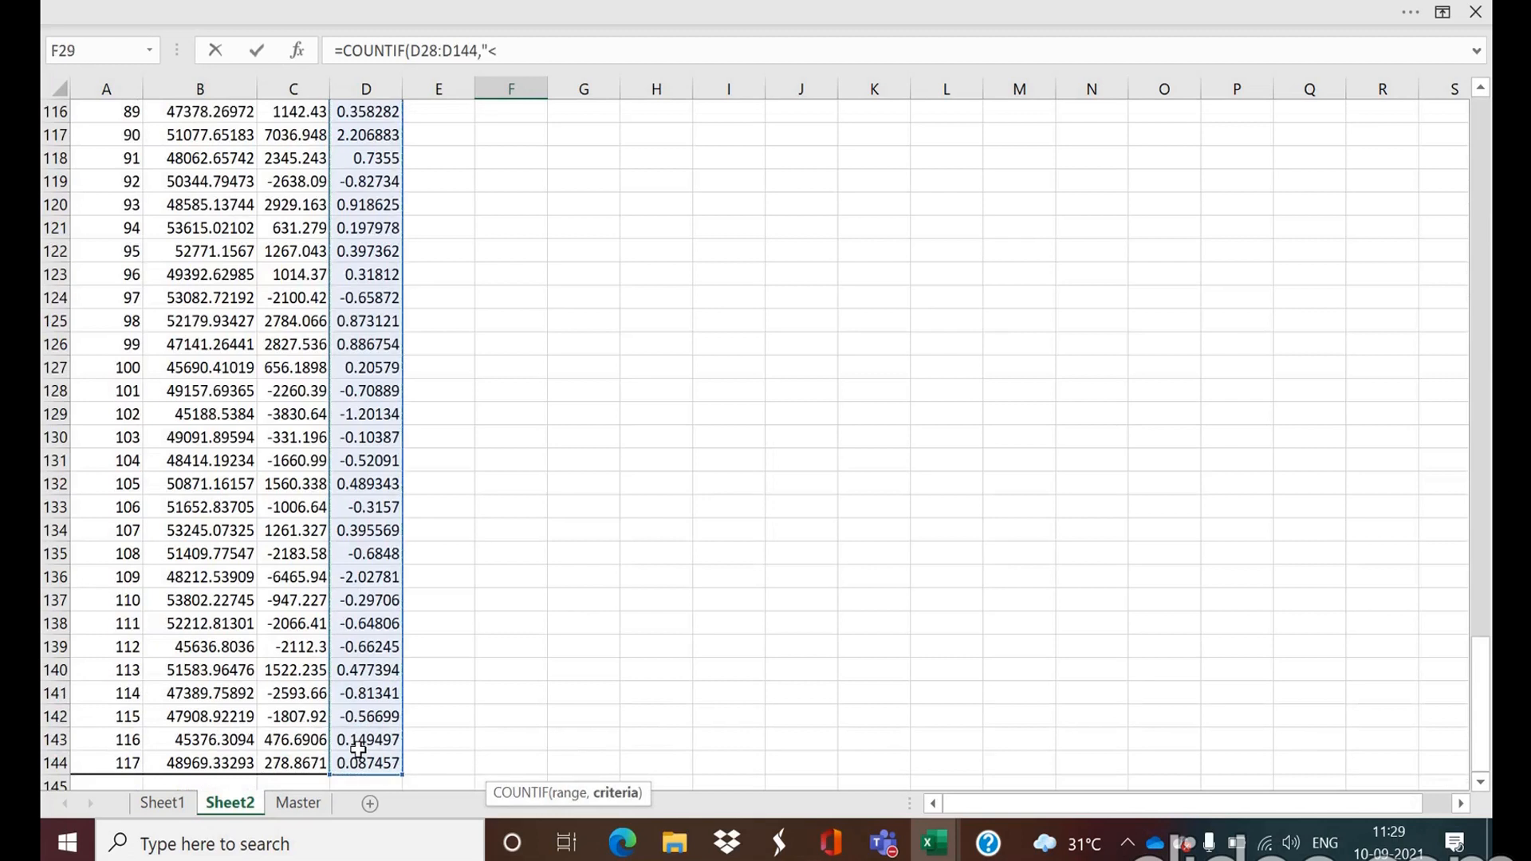
text(-2"))
key(ctrl+Return)
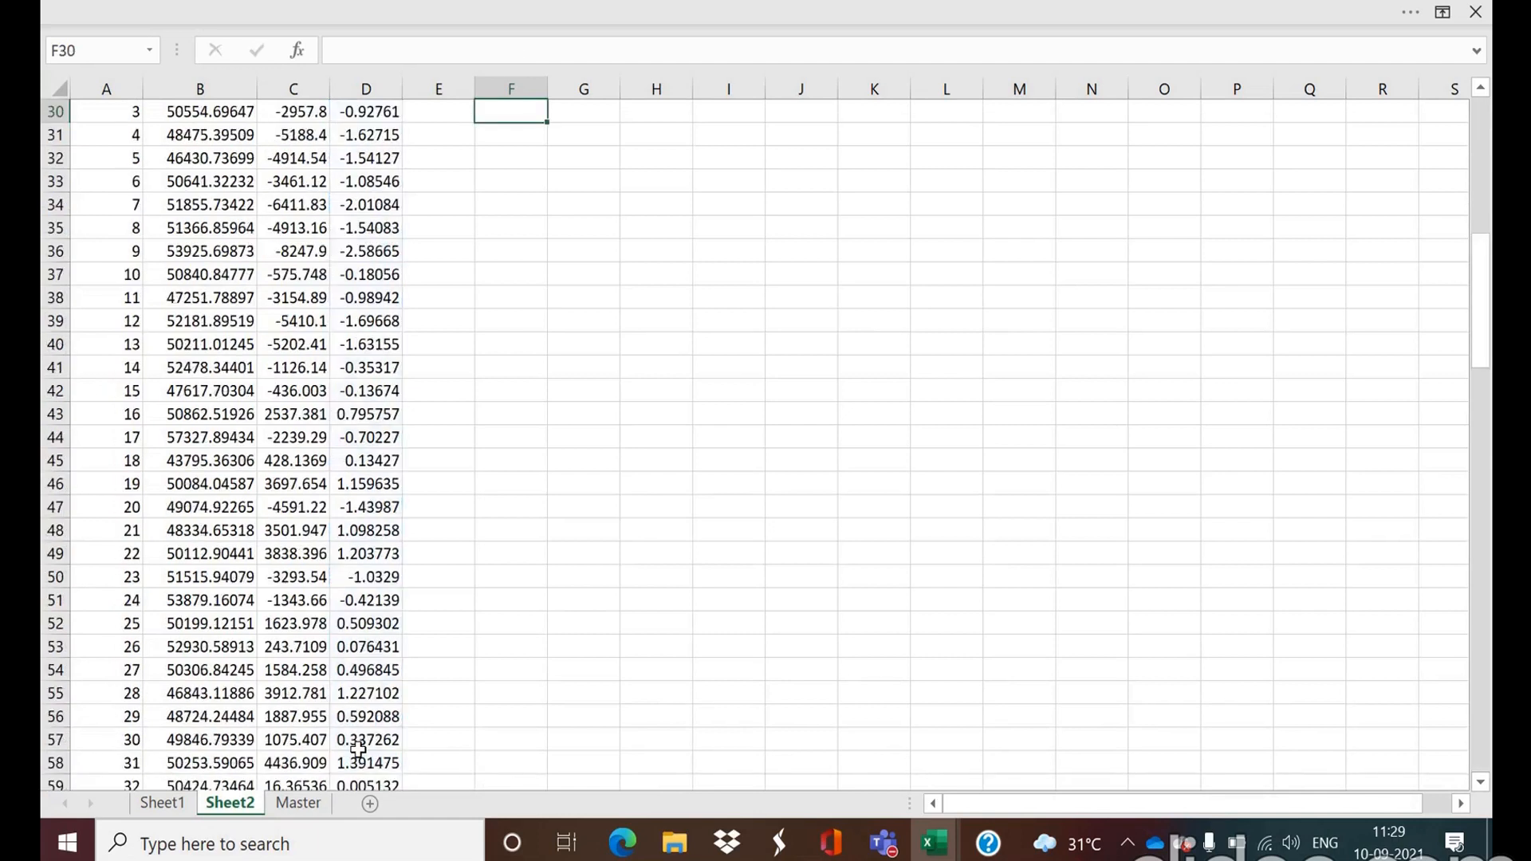
Step: Enter the label "5 Outliers" in cell F30 beneath the two residual counts
scroll(358, 749, up, 2)
key(Up)
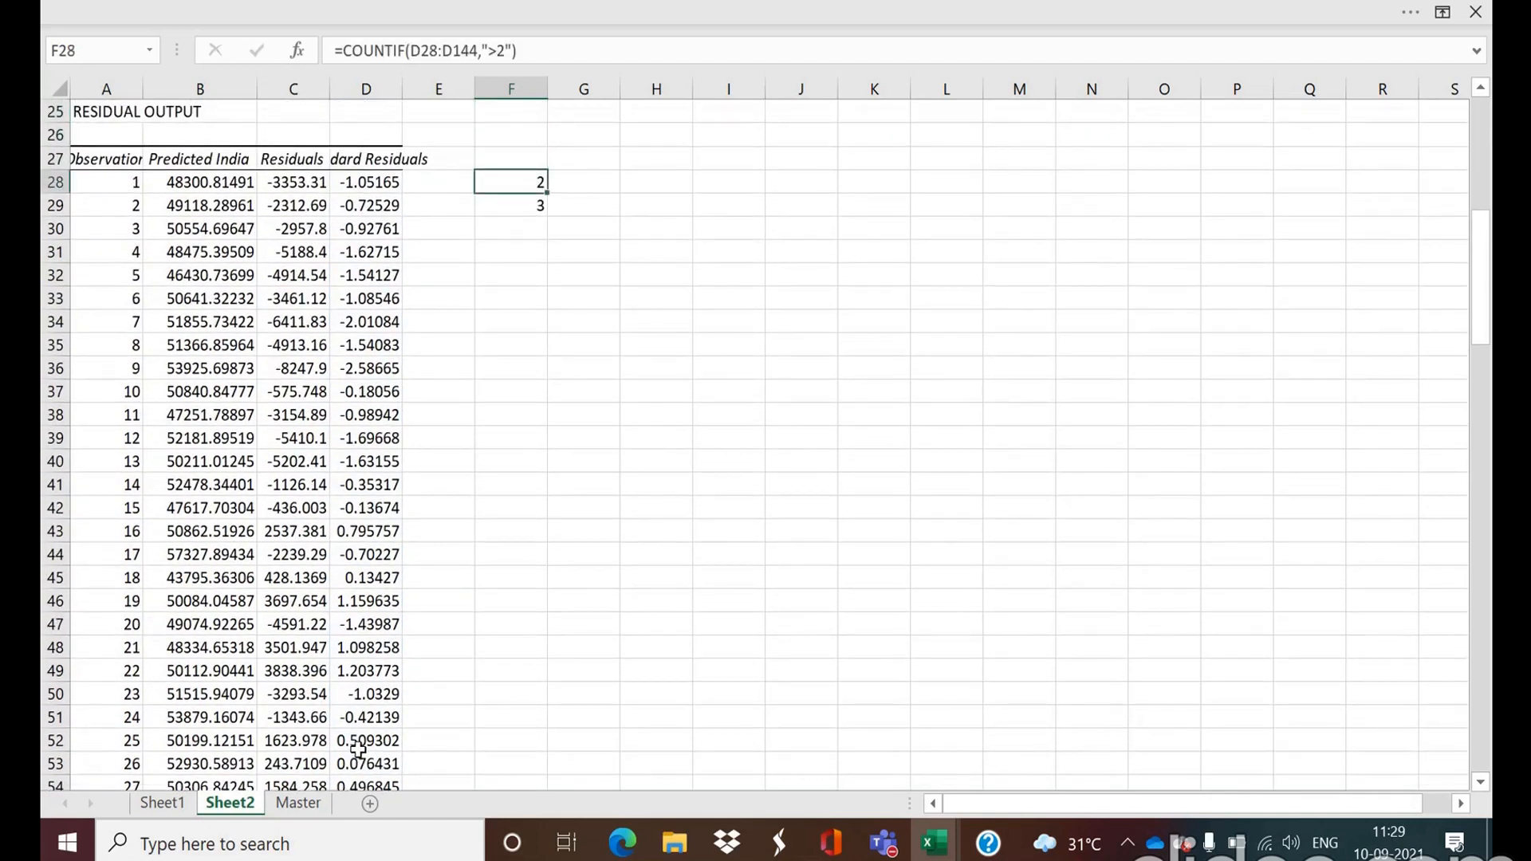
key(Down)
key(Down)
text(5)
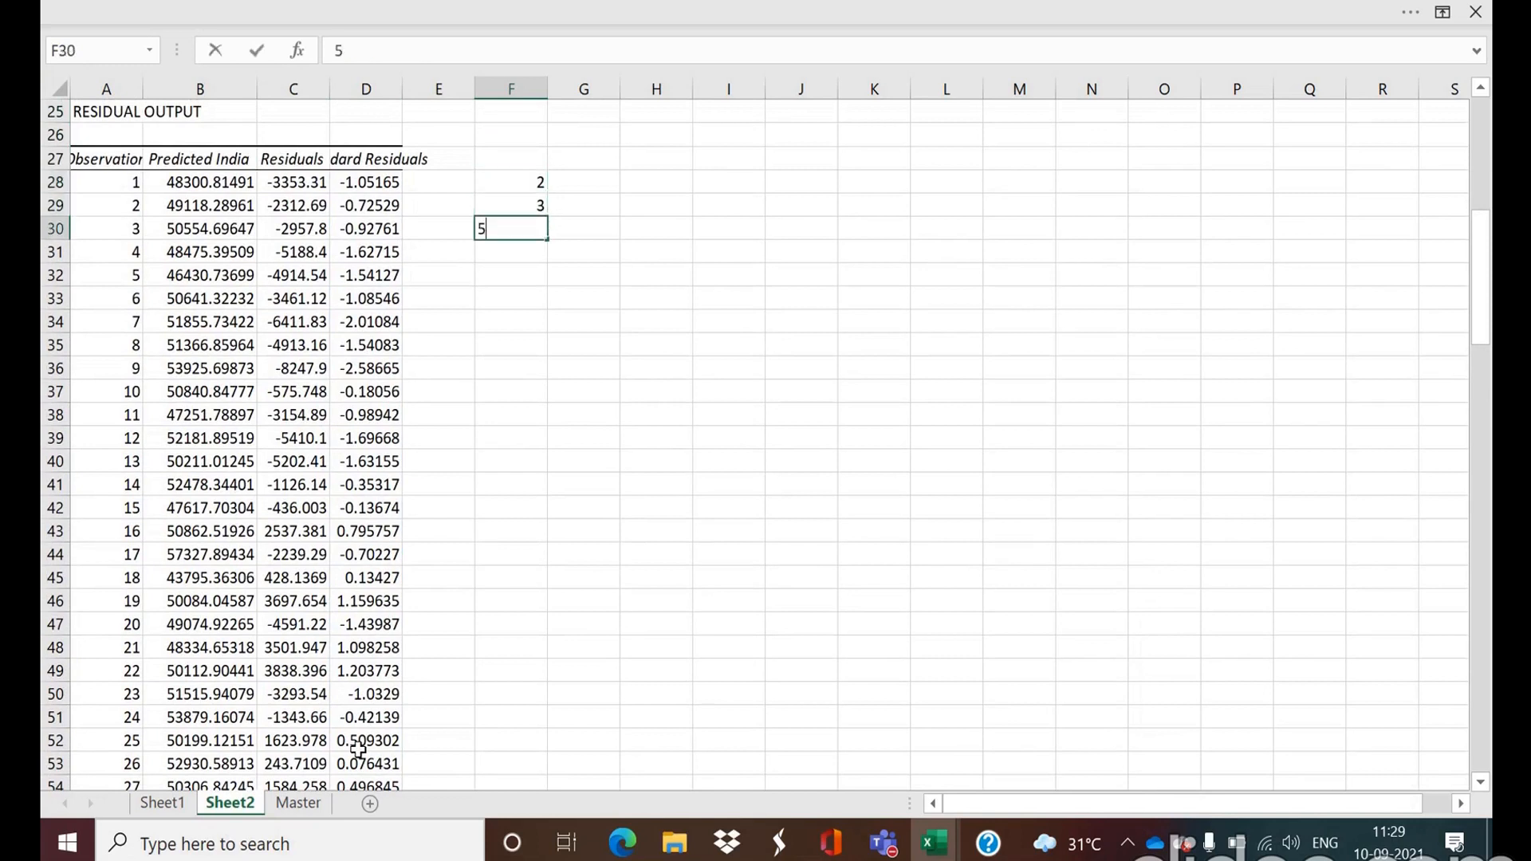
text( Outliers)
key(Return)
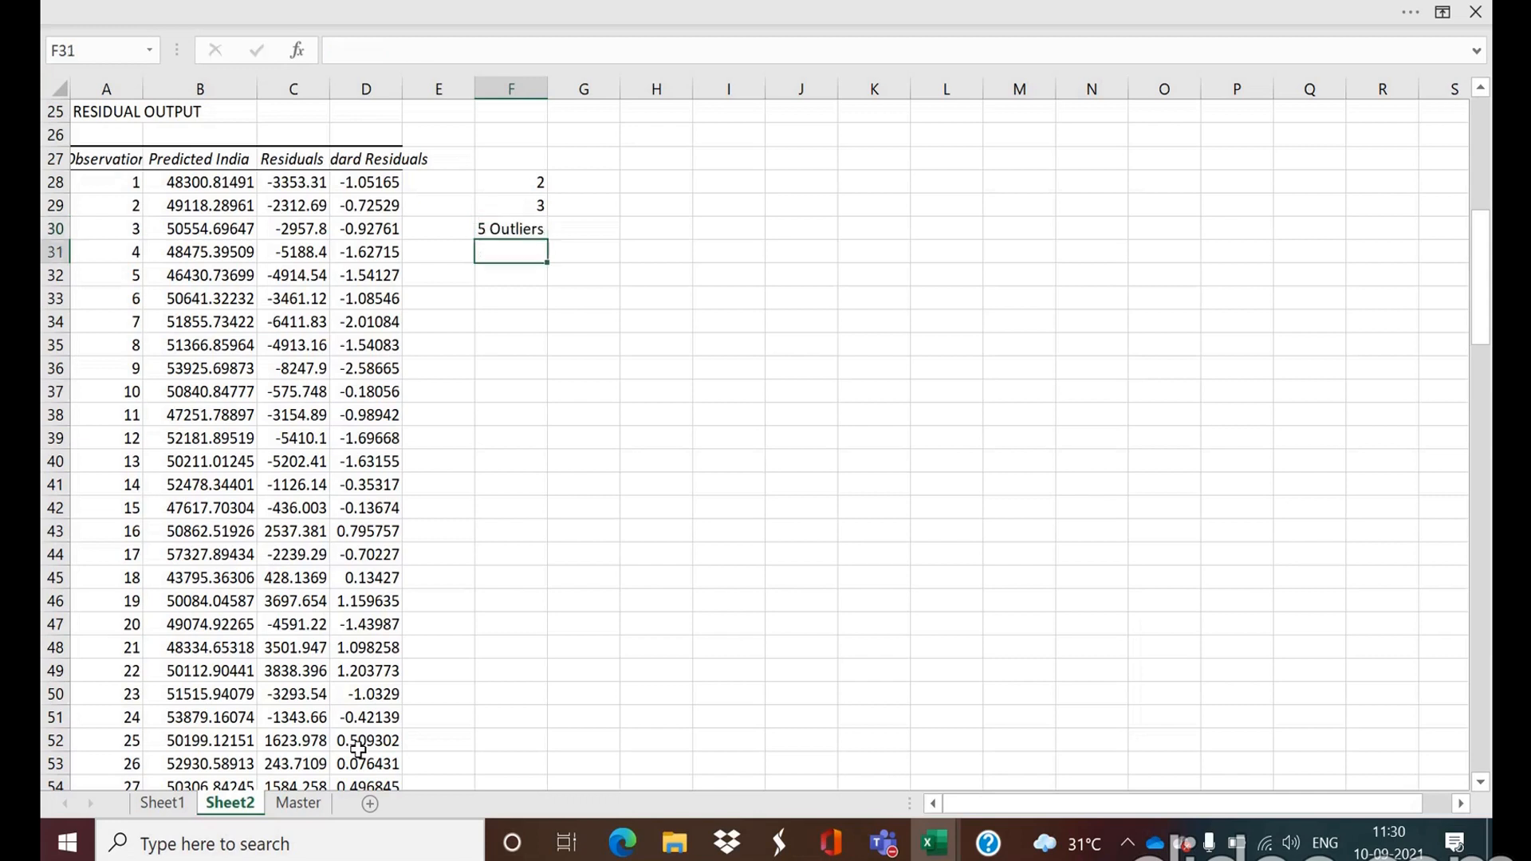
Step: Examine the P-values of the intercept, Haryana, Kerela and Punjab in the coefficient table at the top of Sheet2
key(Up)
key(Up)
key(Up)
key(Up)
key(Up)
key(Up)
key(Up)
key(Up)
key(Up)
key(Up)
key(Up)
key(Up)
key(Up)
key(Up)
key(Up)
key(Up)
key(Up)
key(Up)
key(Up)
key(Up)
key(Up)
key(Up)
key(Up)
key(Up)
key(Up)
key(Up)
key(Up)
key(Up)
key(Up)
key(Up)
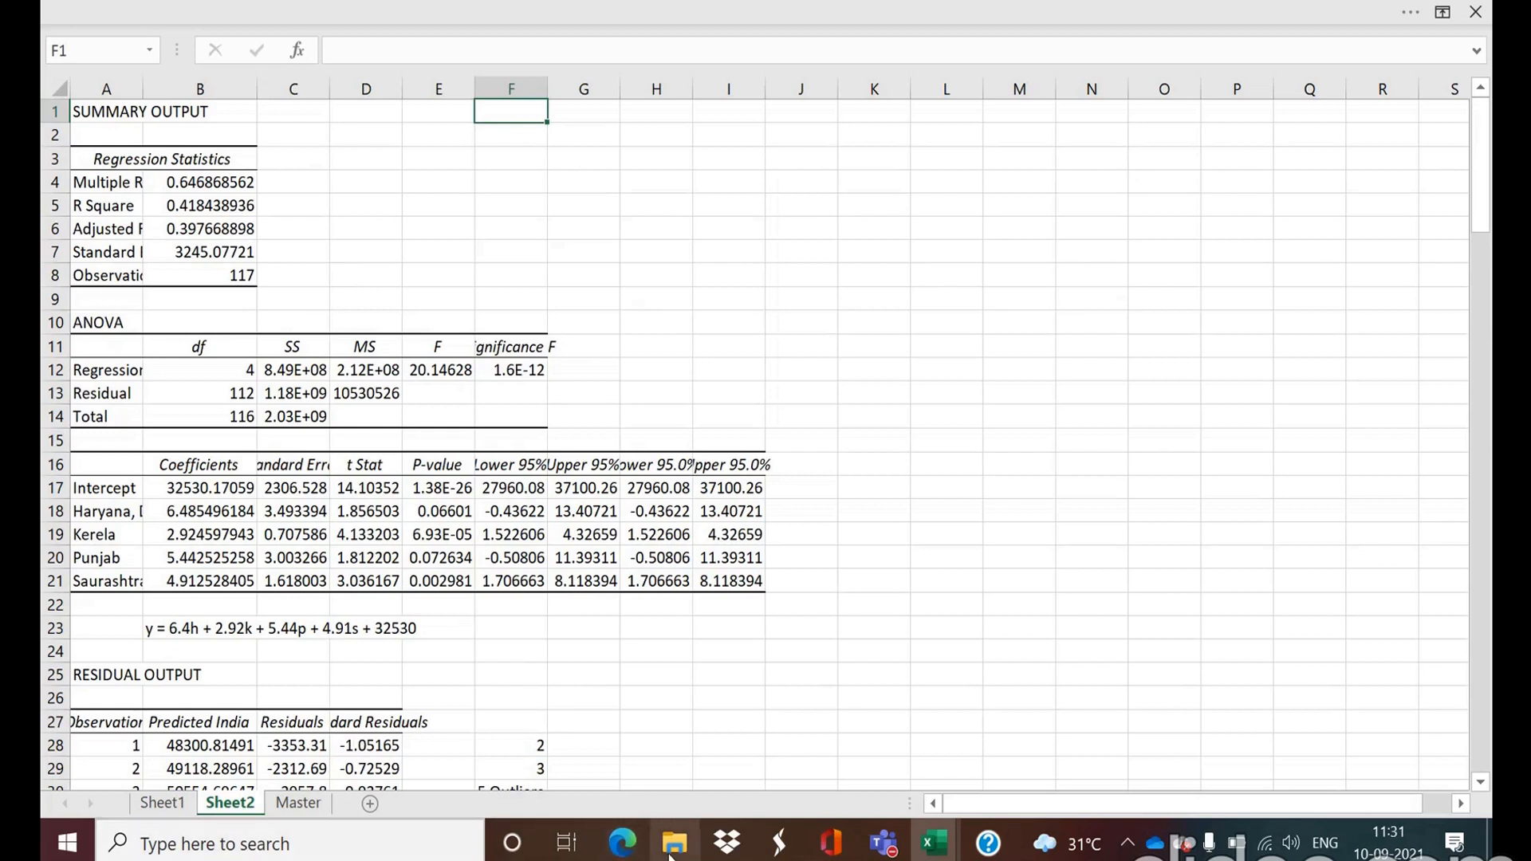
mouse_move(671, 856)
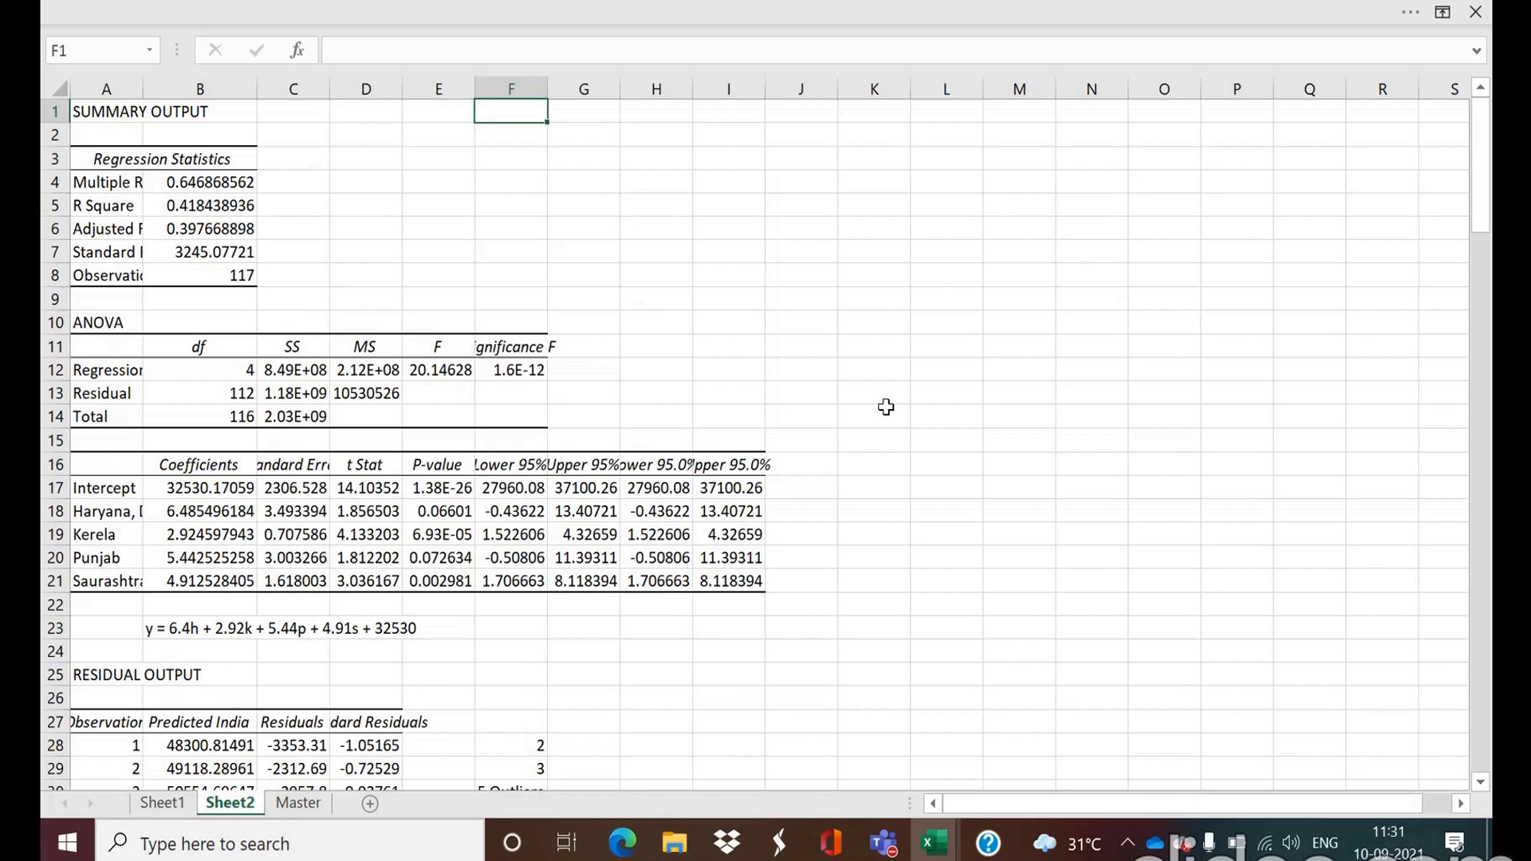
click(446, 490)
key(Down)
key(Down)
key(Down)
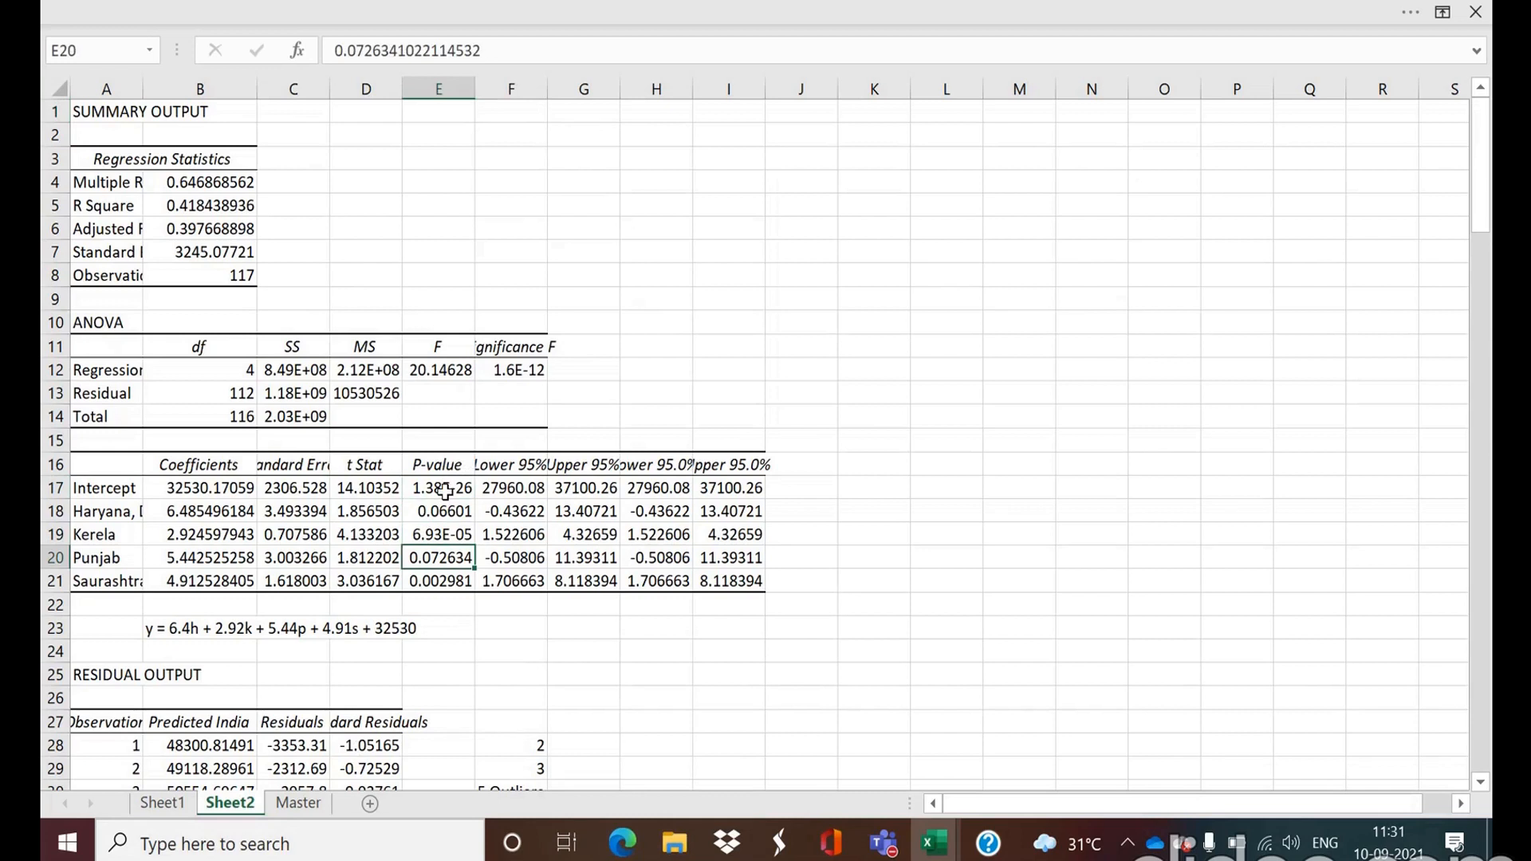
key(Up)
key(Up)
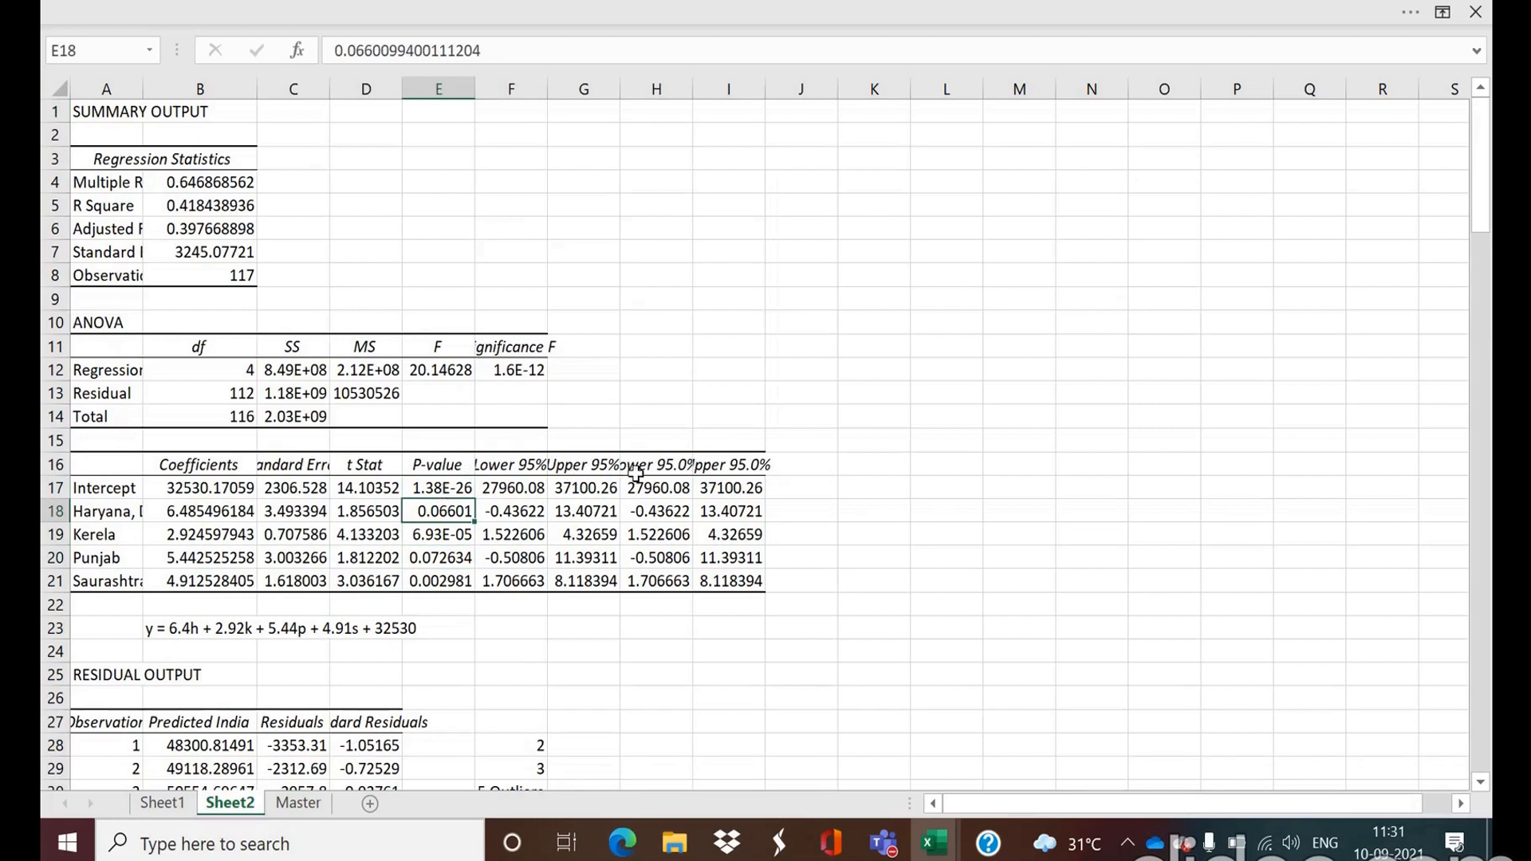
key(Up)
key(Up)
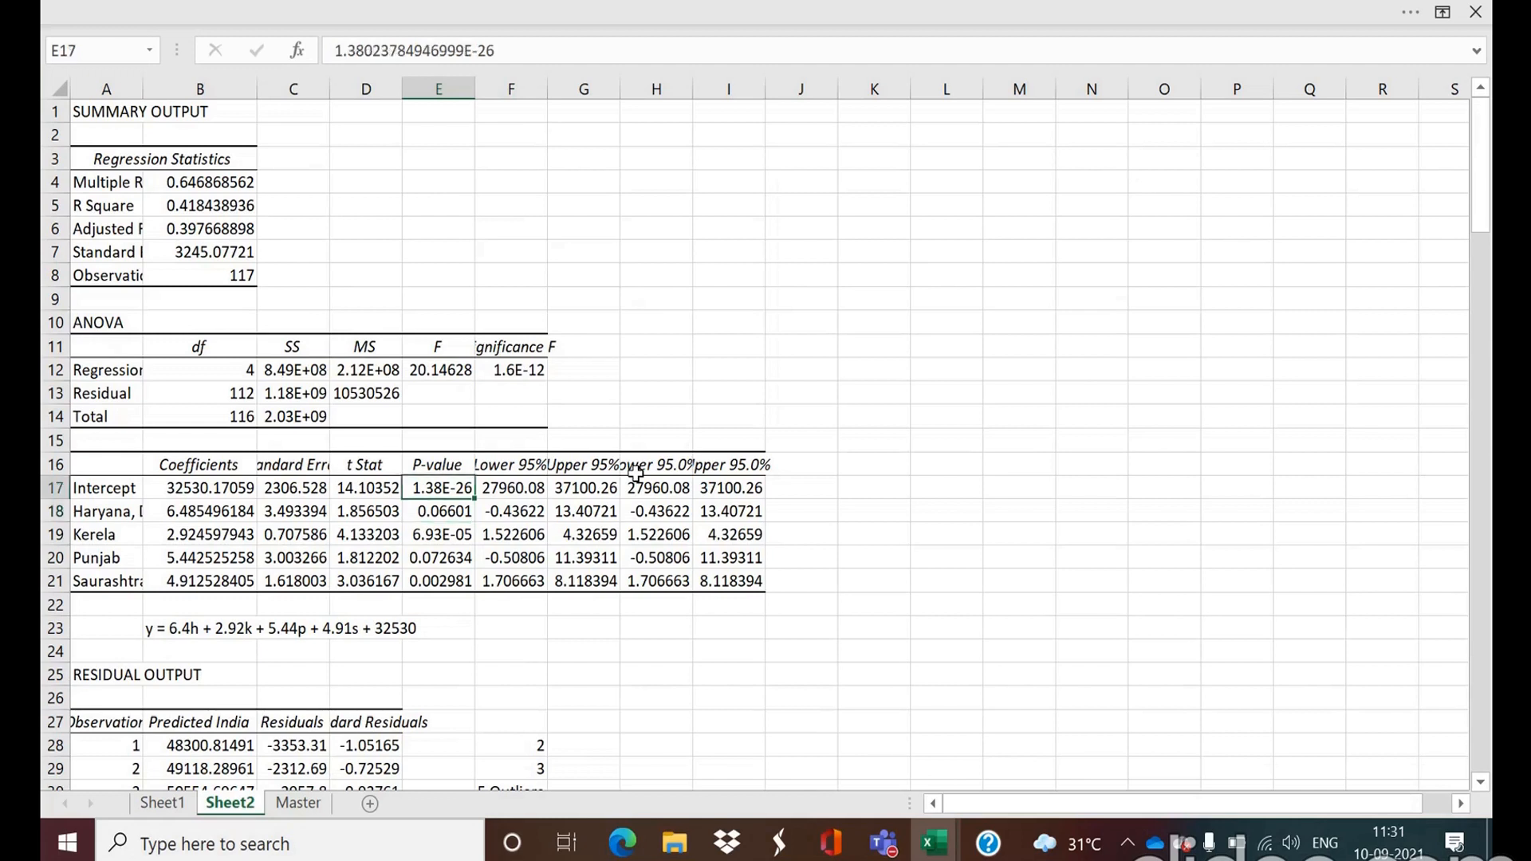
key(Down)
key(Down)
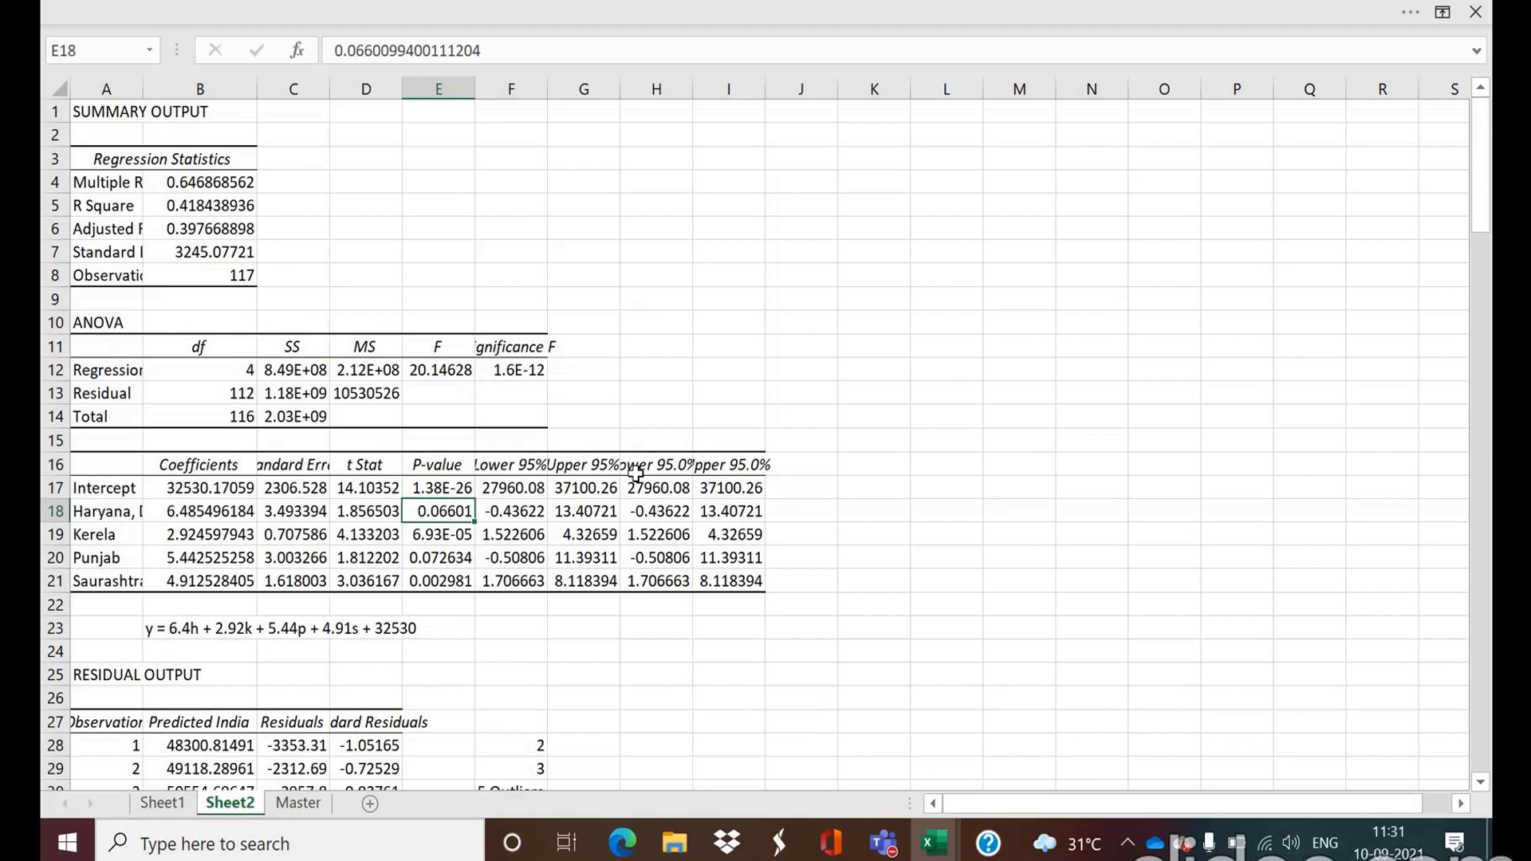
key(Down)
key(Down)
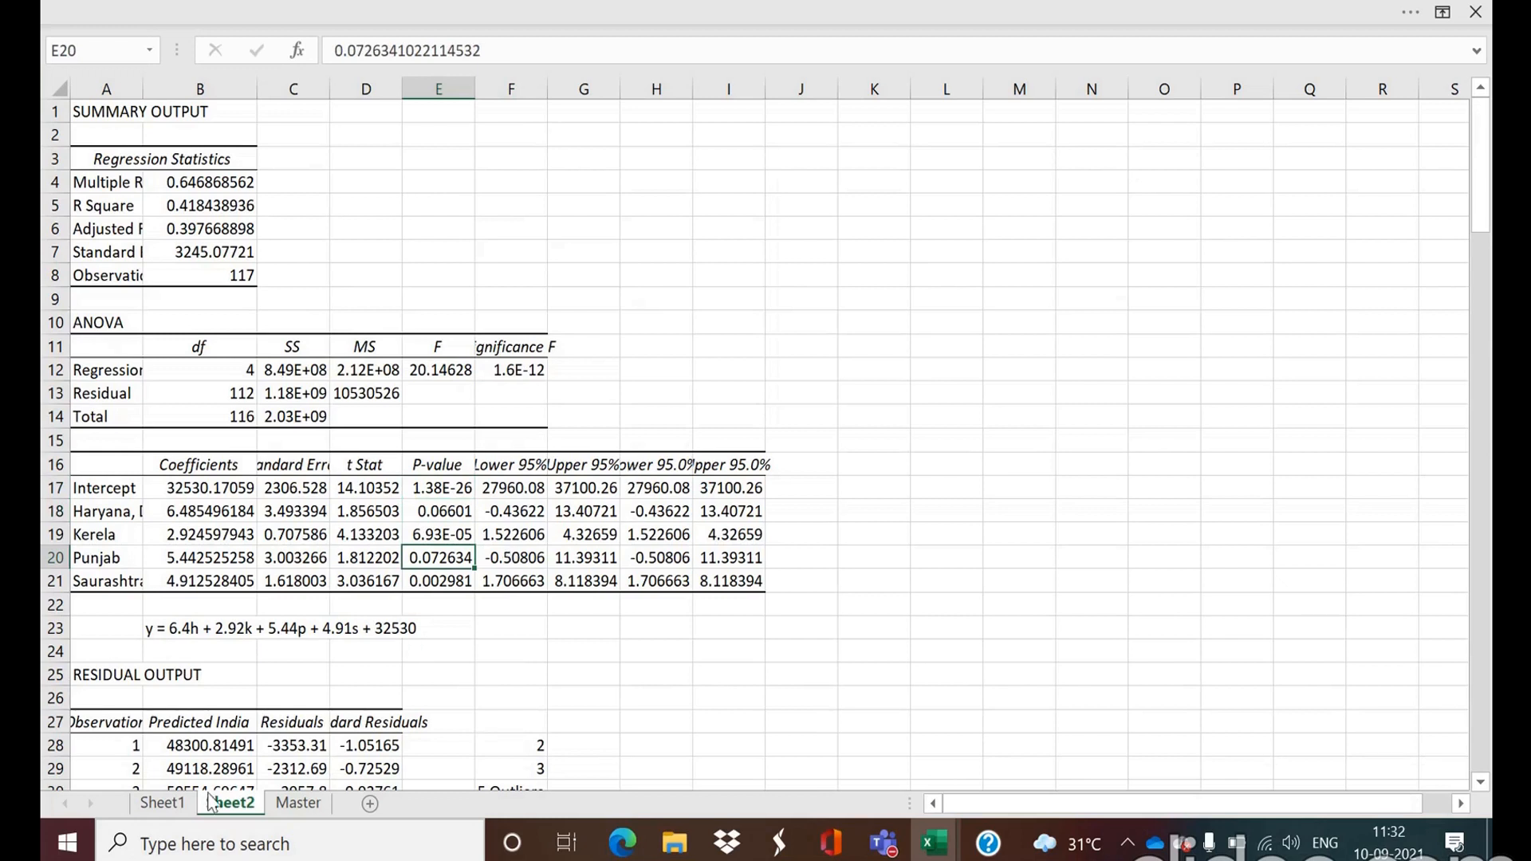
Step: Examine the P-values of the intercept and Assam and Megalaya in the coefficient table on Sheet1
click(161, 803)
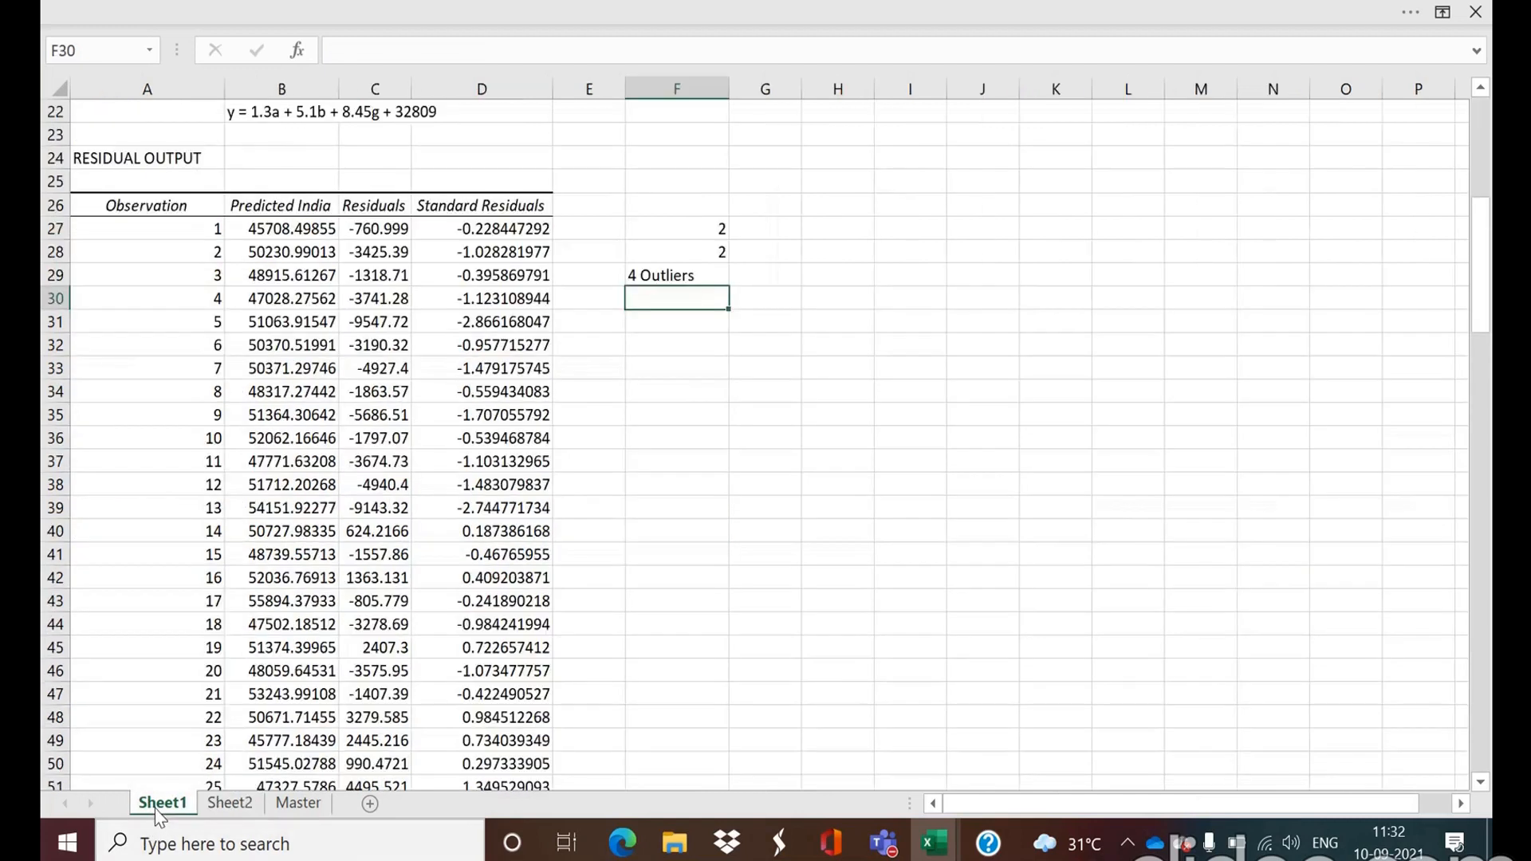
key(Up)
key(Up)
key(Up)
key(Up)
key(Up)
key(Up)
key(Up)
key(Up)
key(Up)
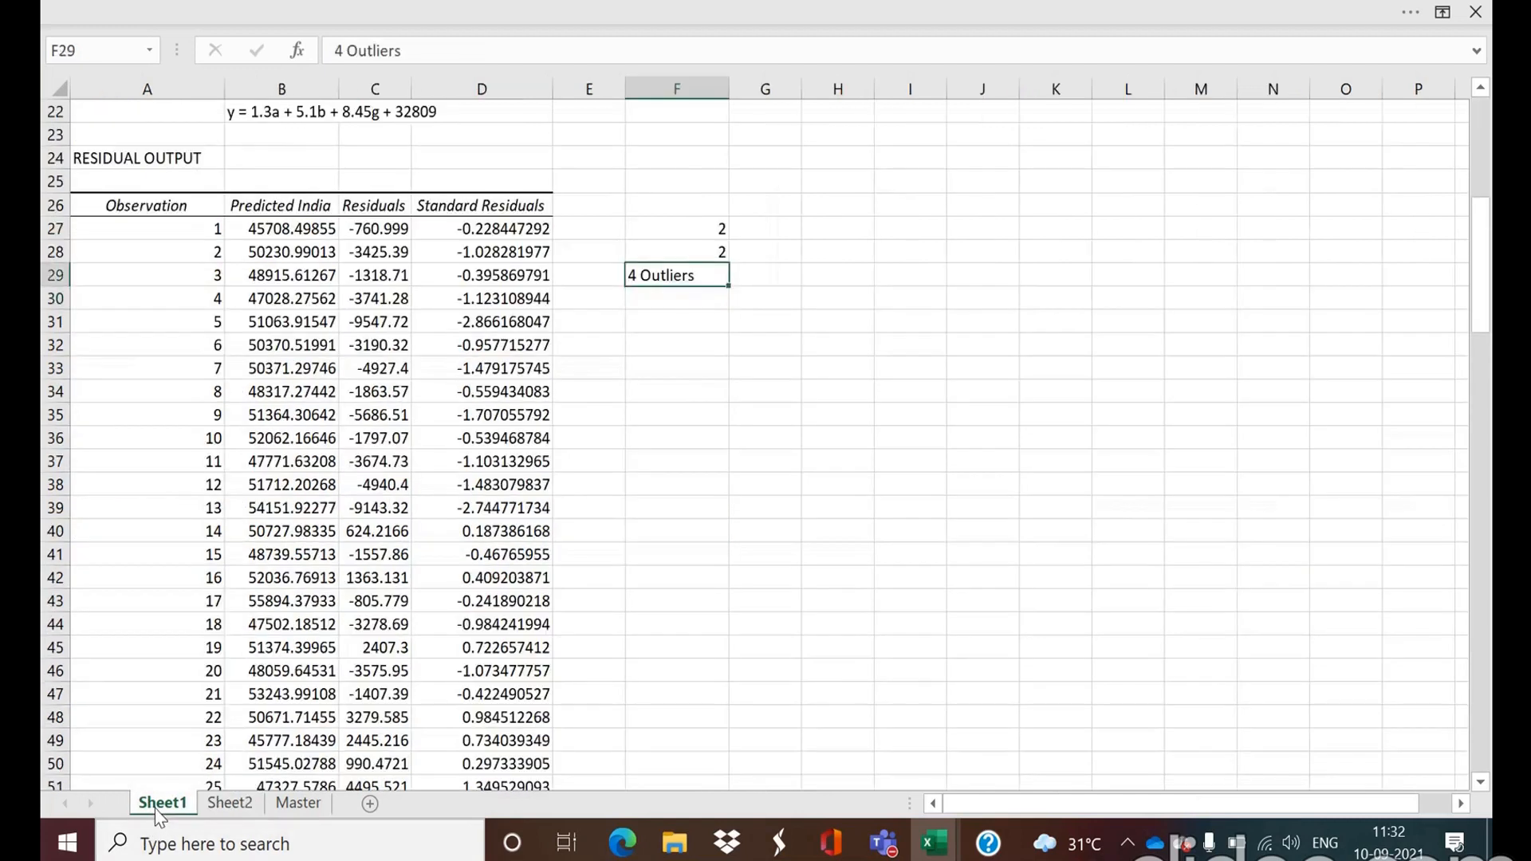
key(Up)
key(Up)
key(Up)
key(Up)
key(Up)
key(Up)
key(Up)
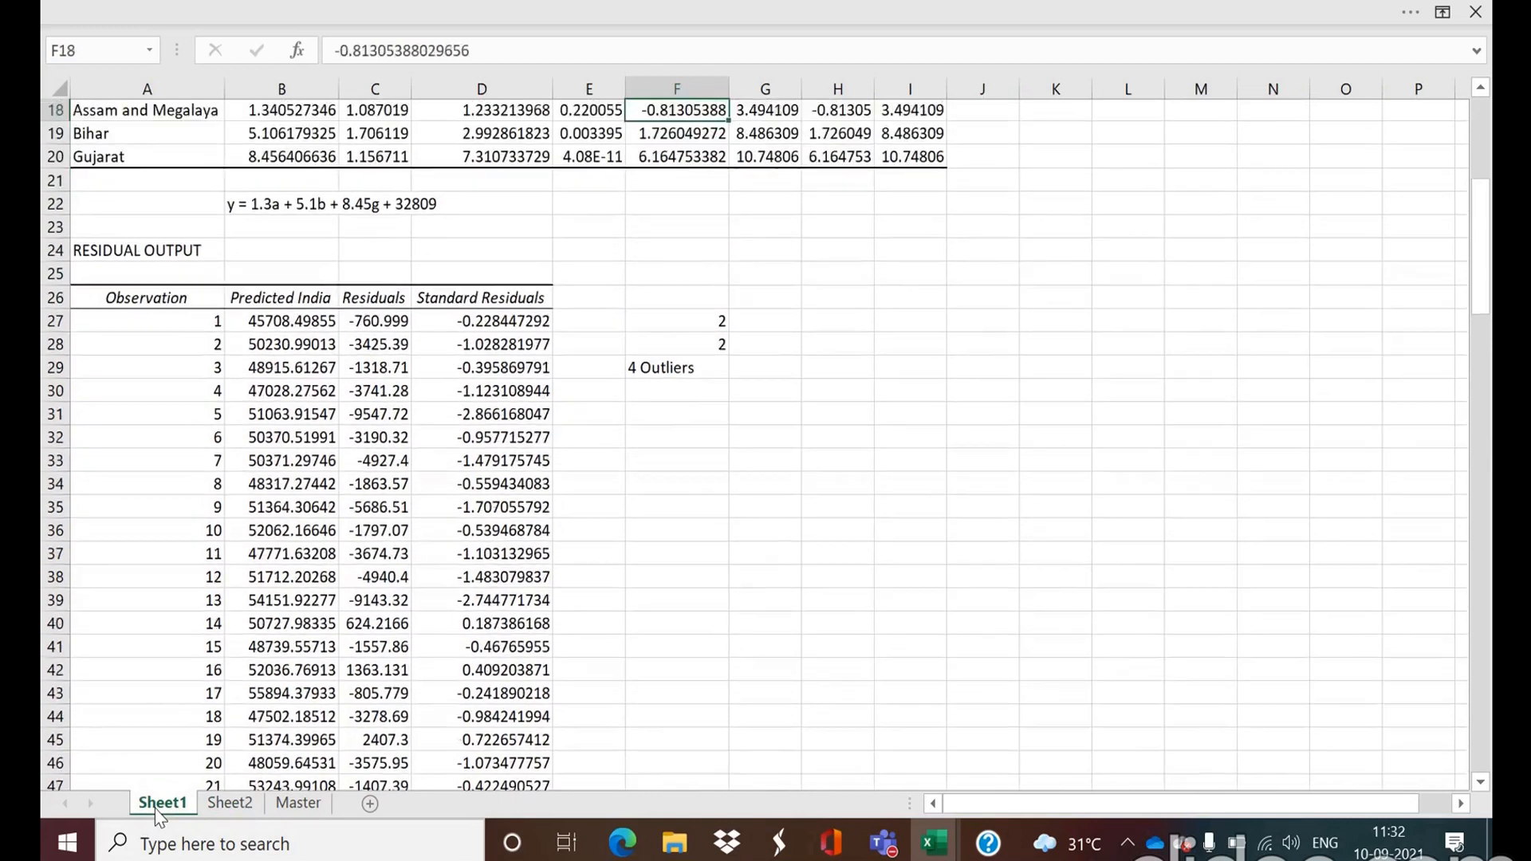
key(Down)
key(Down)
key(Down)
key(Left)
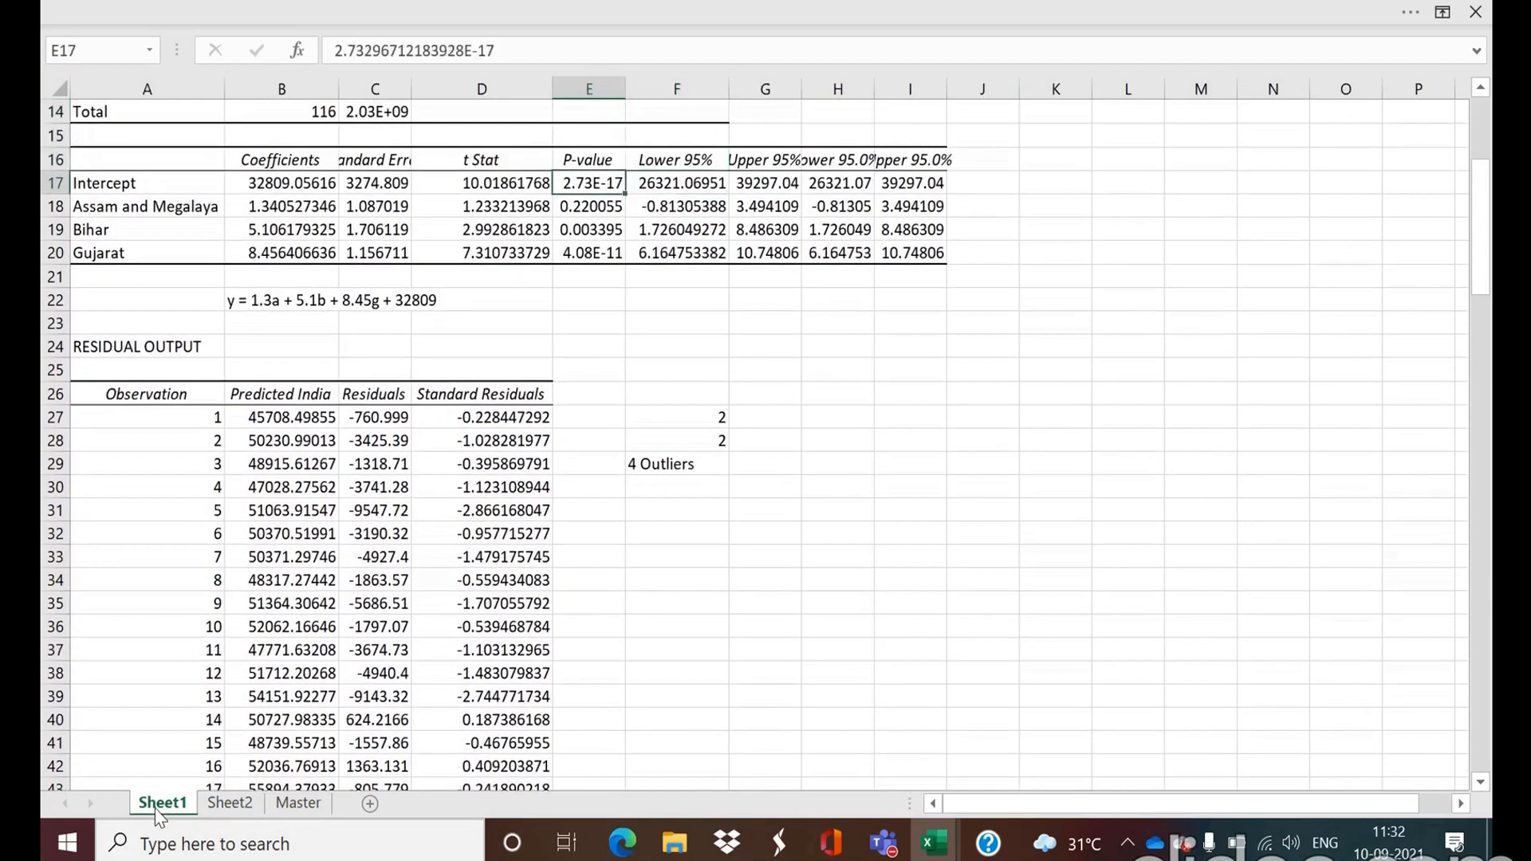
key(Down)
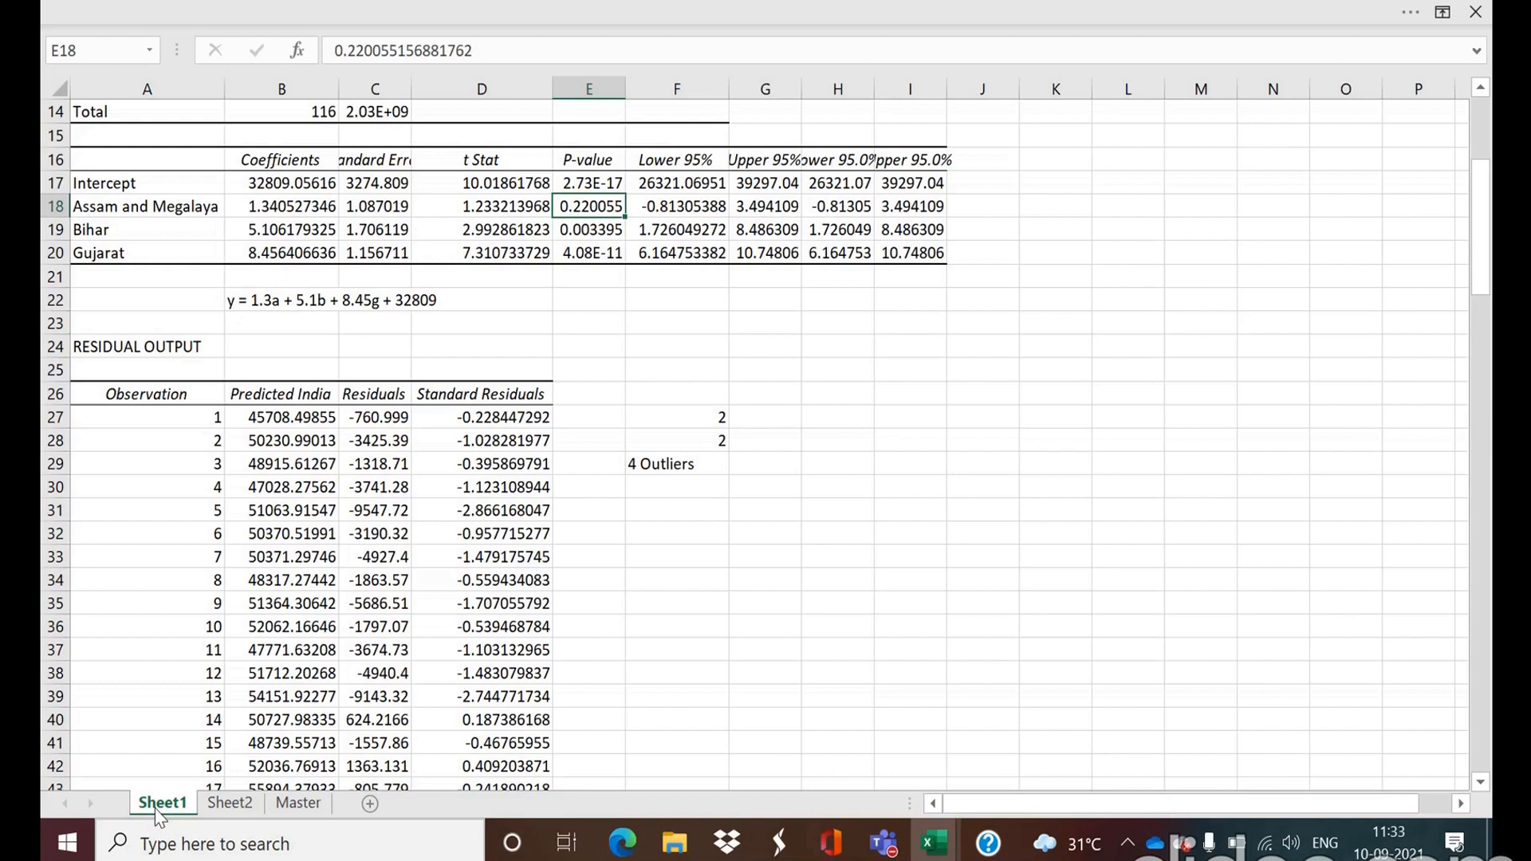
Step: Compare the Haryana P-value on Sheet2 with the Assam and Megalaya P-value on Sheet1
click(249, 809)
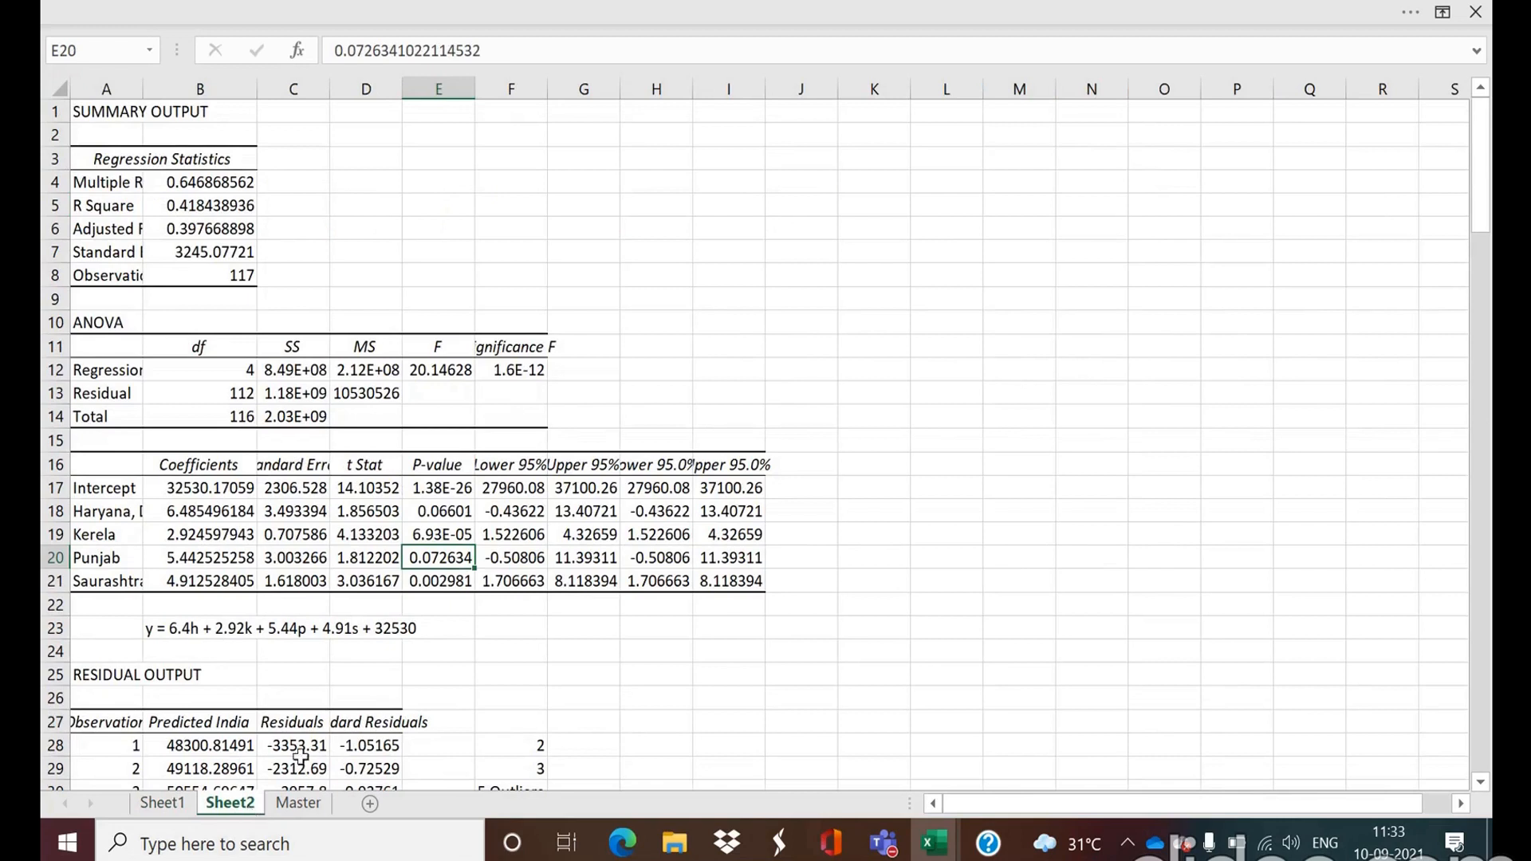
click(443, 512)
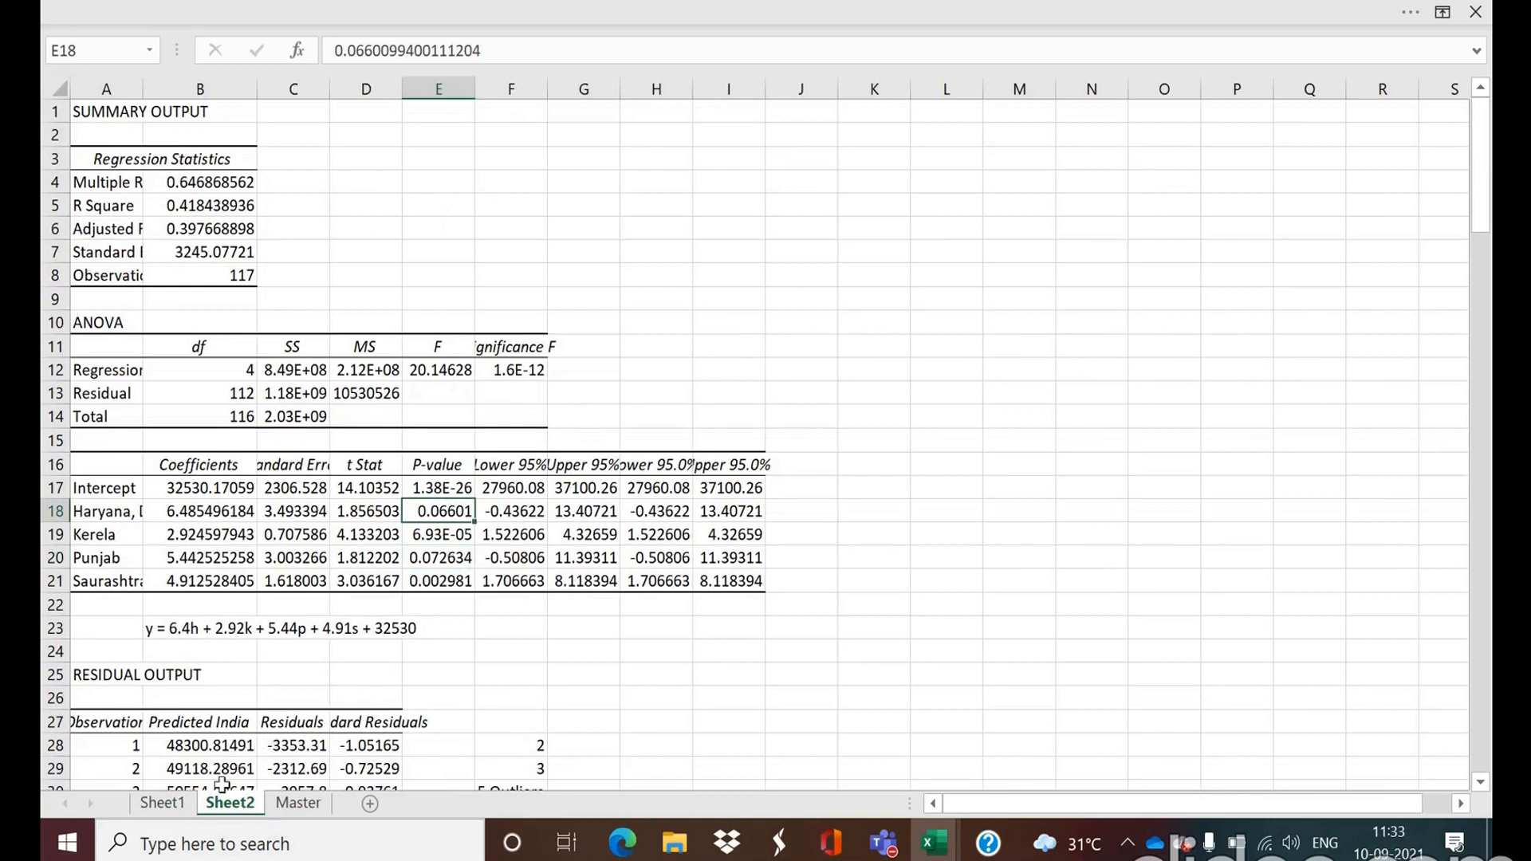
click(164, 808)
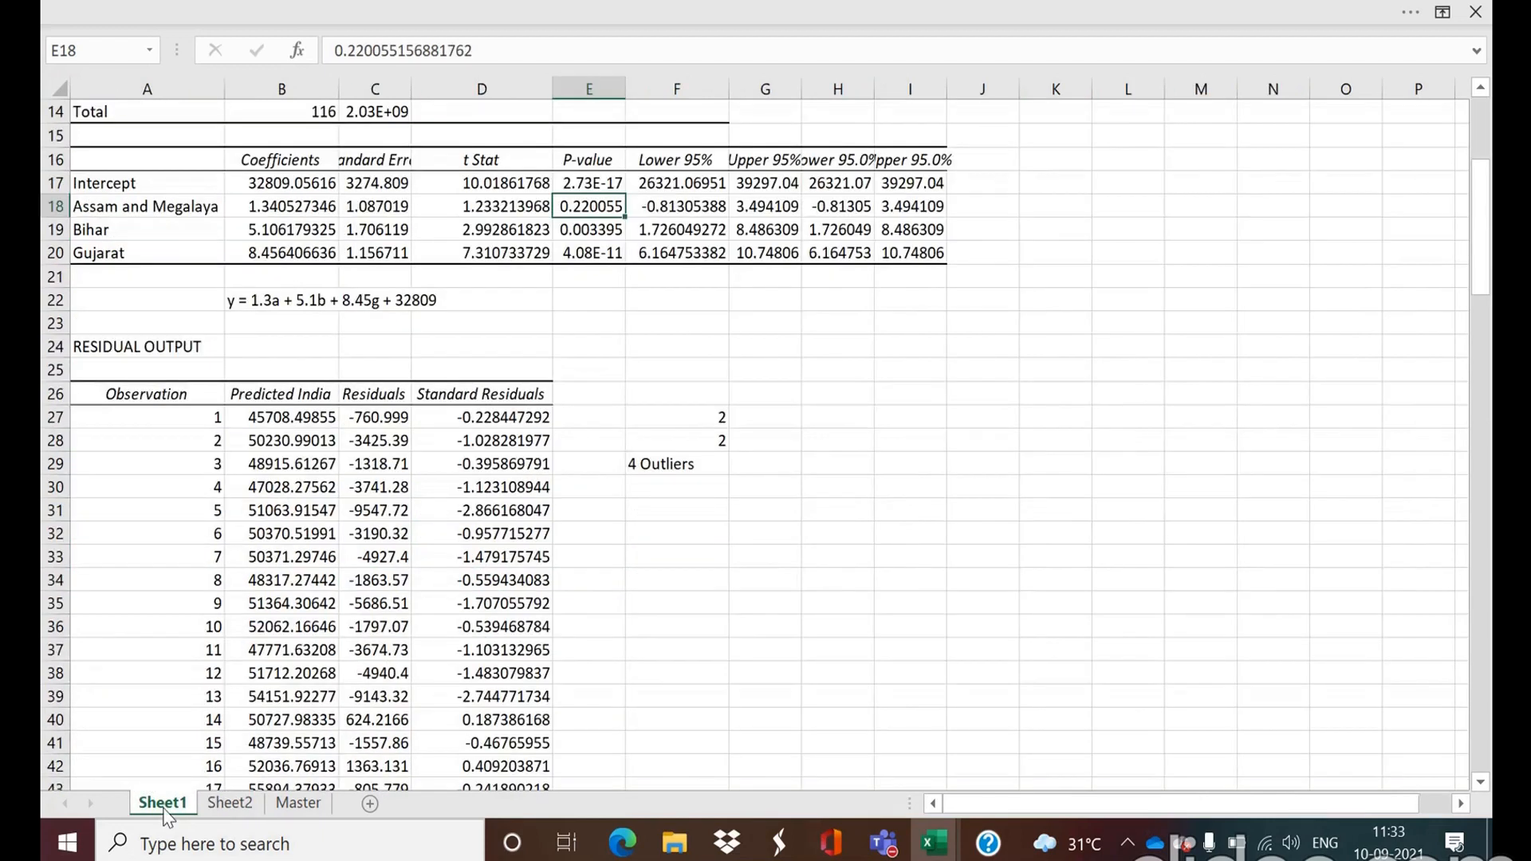